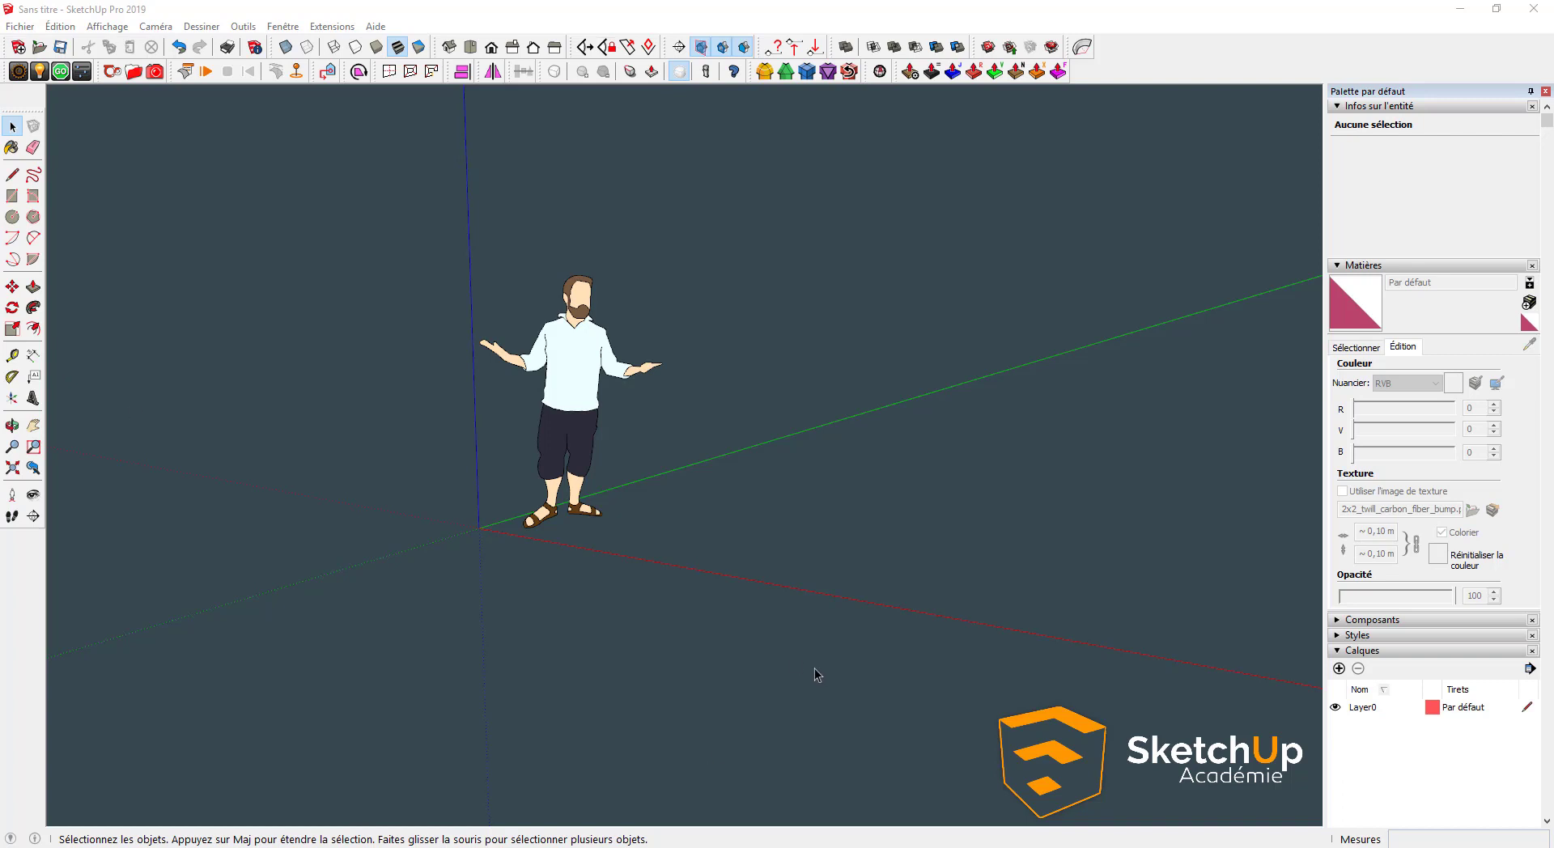
Draw a 12 m by 6 m rectangle on the ground plane starting at the origin
{"action": "key", "text": "r"}
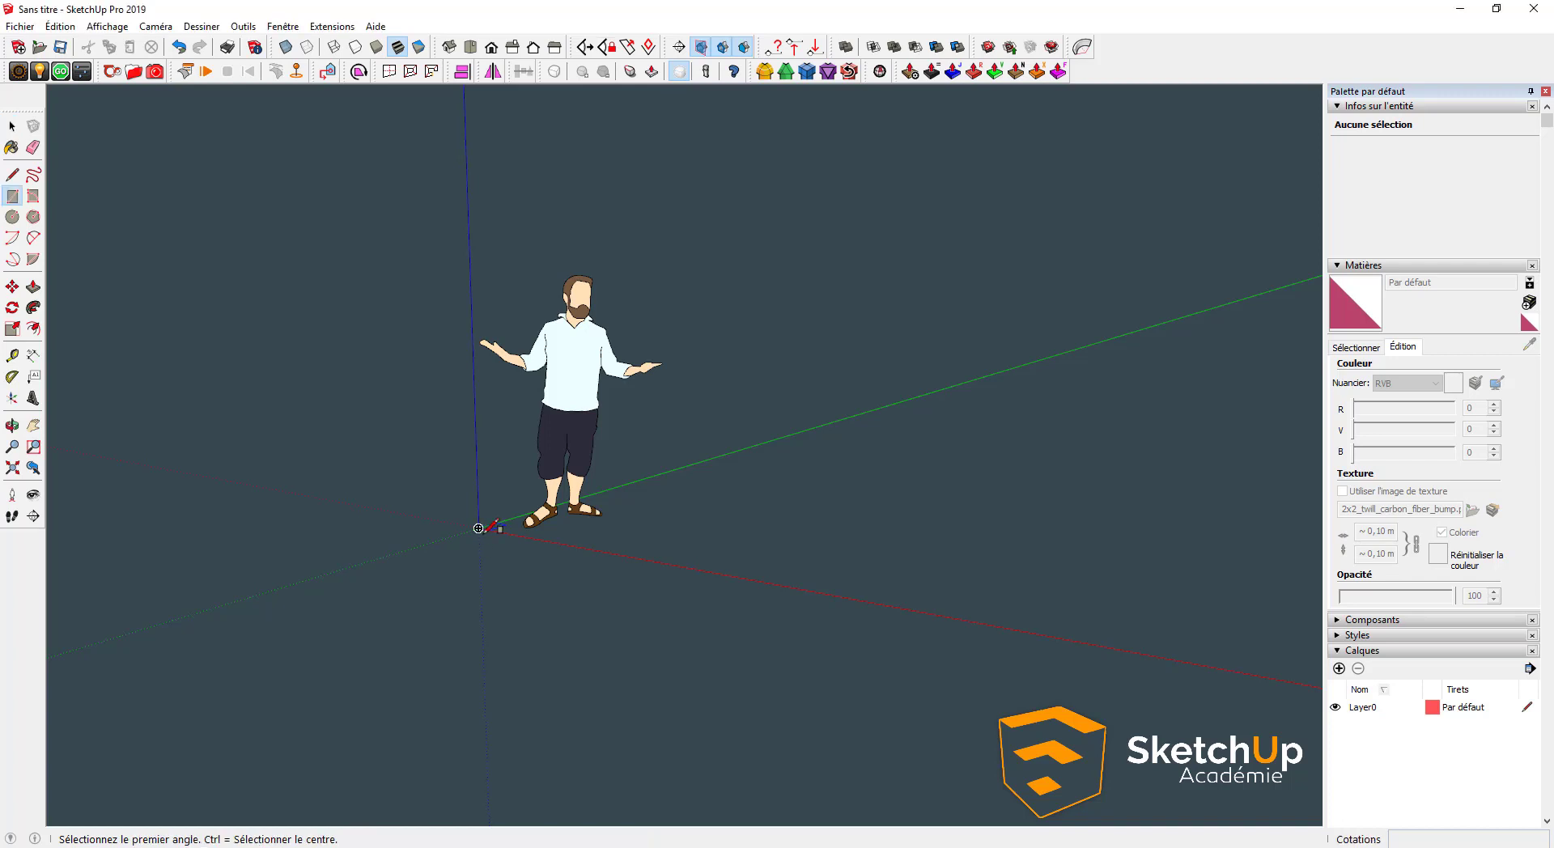
{"action": "left_click", "coordinate": [478, 528]}
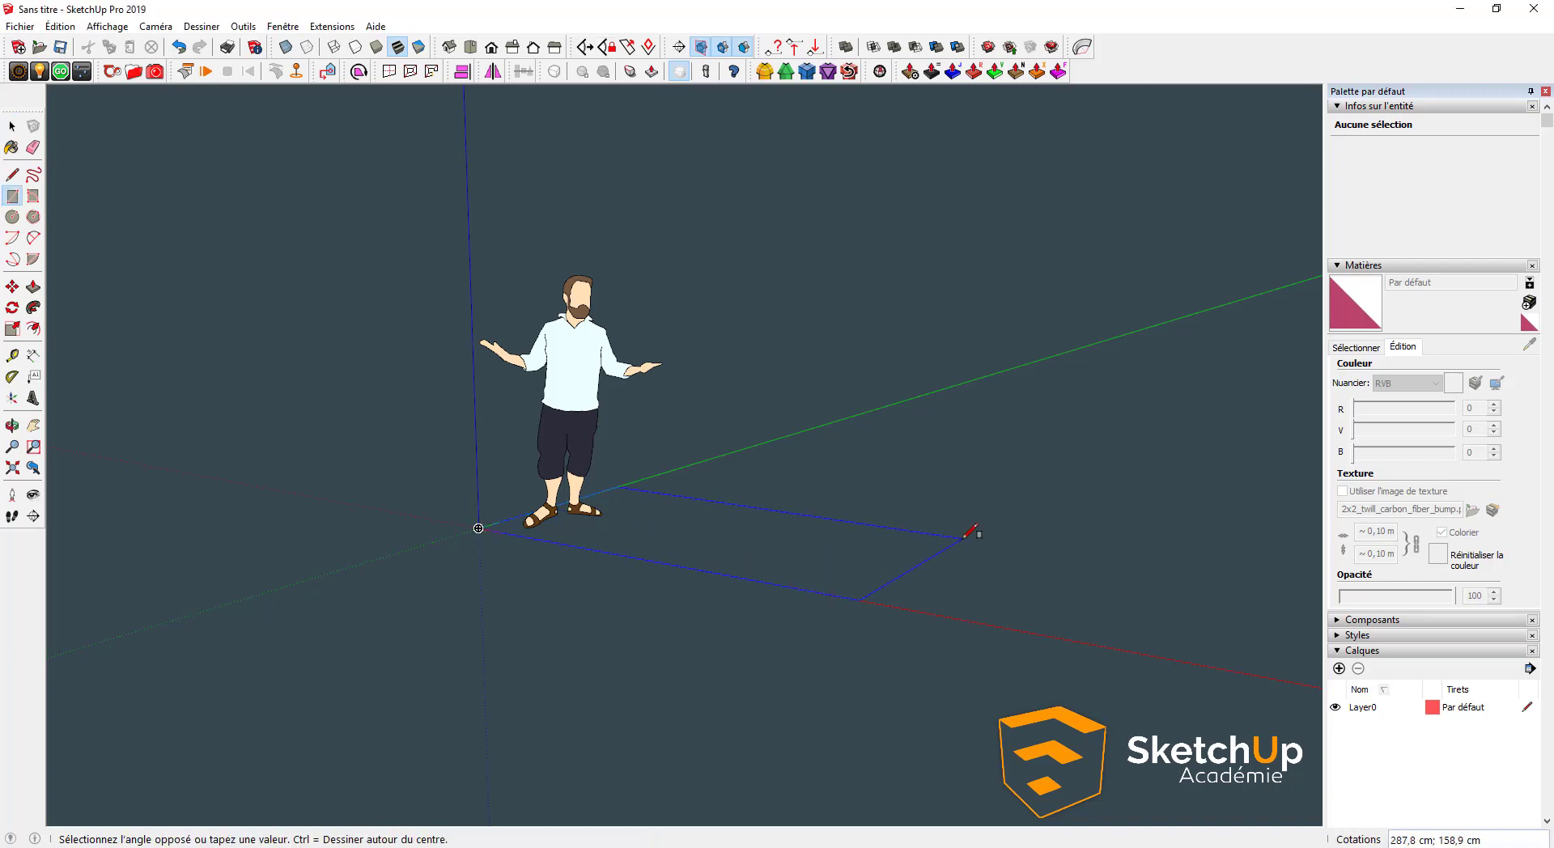
{"action": "middle_click_drag", "start_coordinate": [970, 531], "coordinate": [583, 520], "text": "shift"}
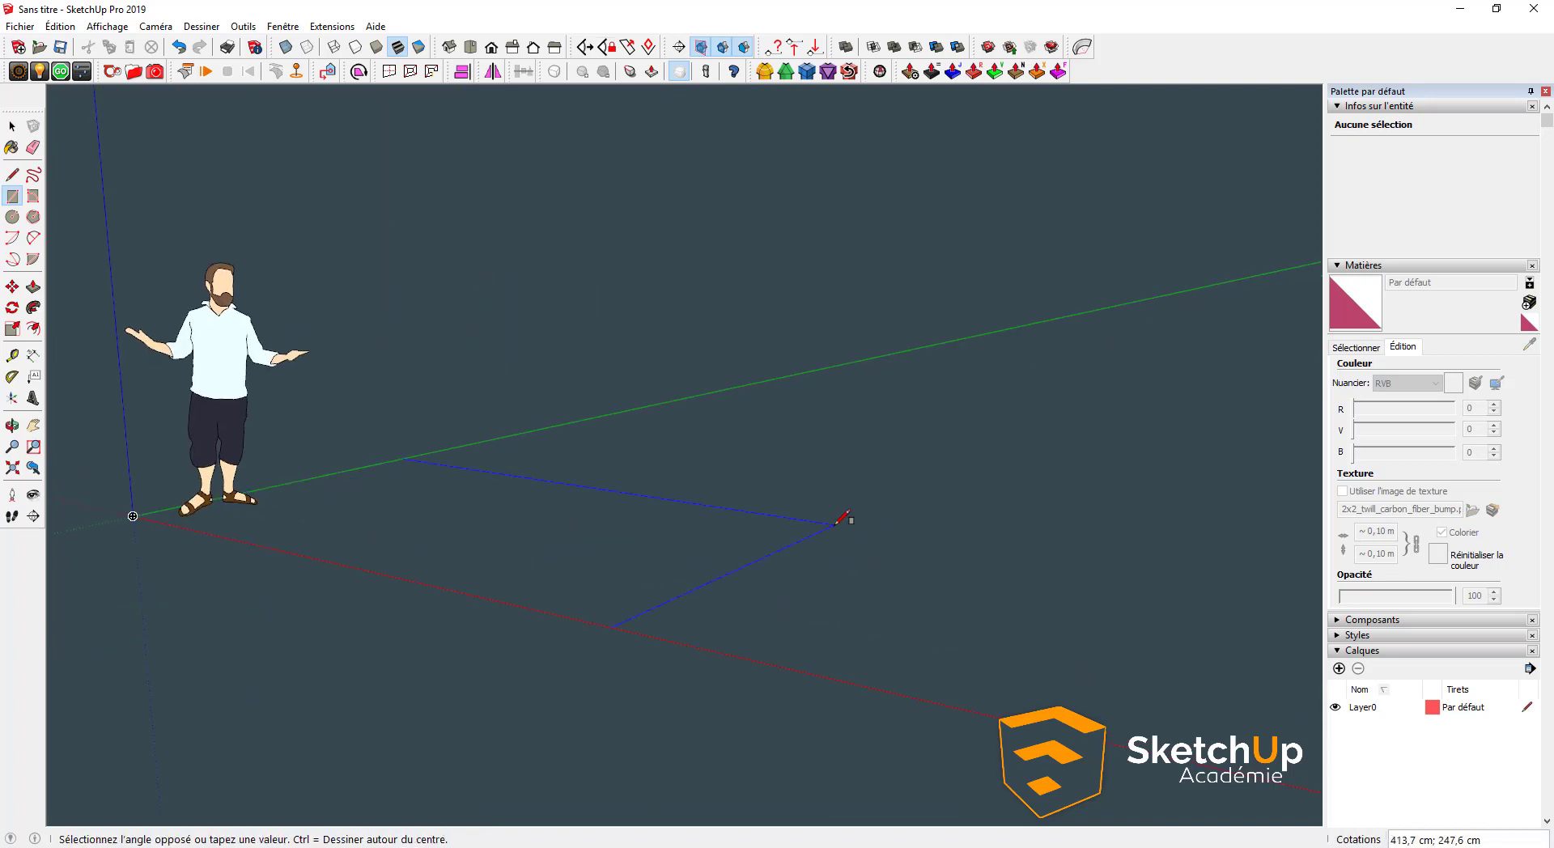
{"action": "type", "text": "12m;6m"}
{"action": "key", "text": "Return"}
{"action": "key", "text": "space"}
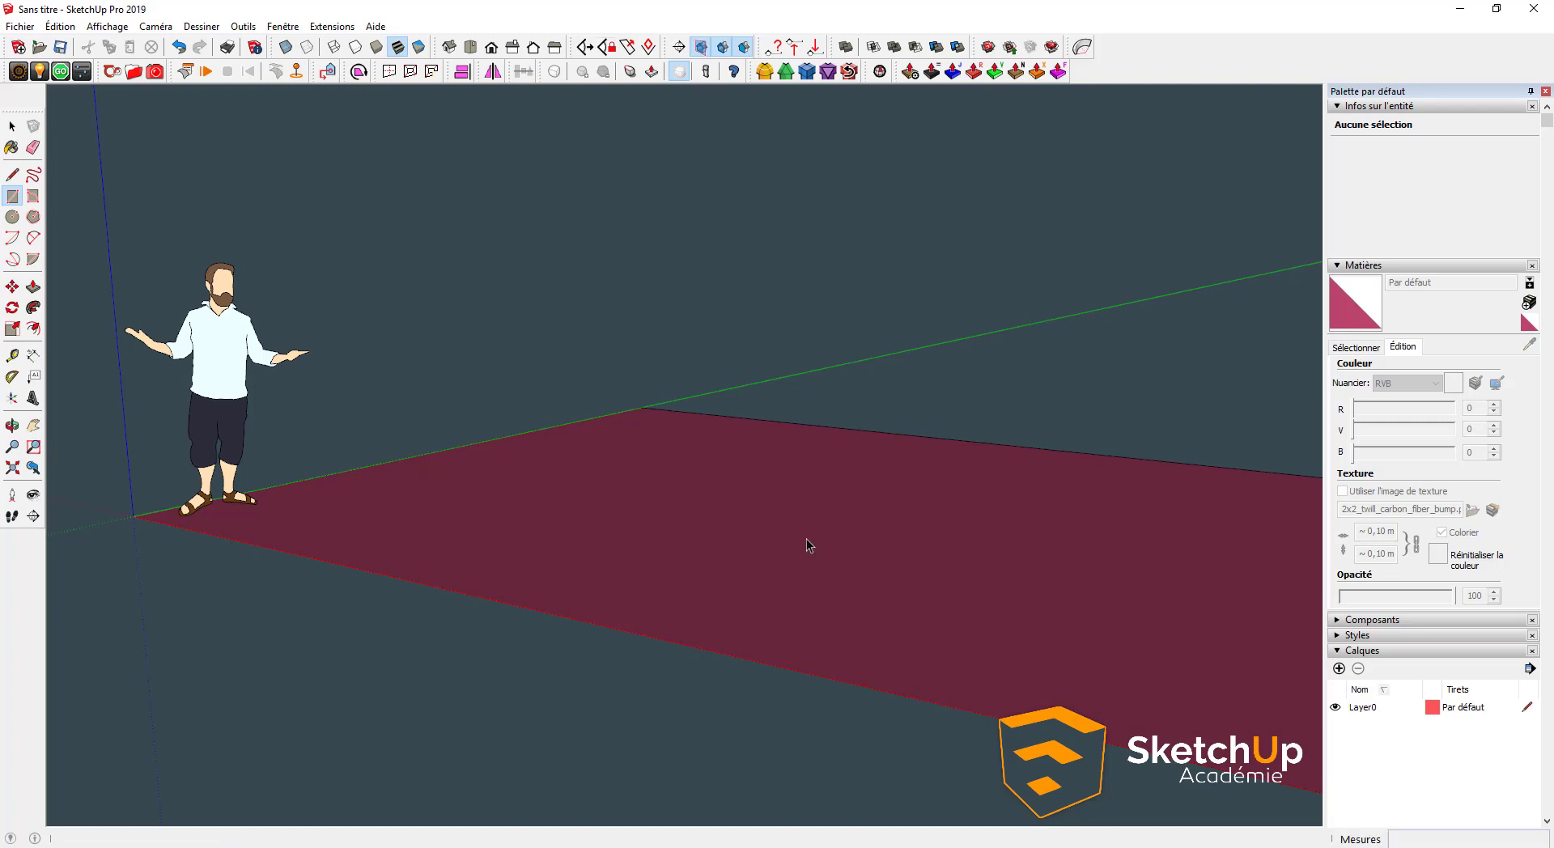
Offset the rectangle's outline outward by 200 cm to form a surrounding border
{"action": "scroll", "coordinate": [809, 544], "scroll_direction": "down", "scroll_amount": 4}
{"action": "middle_click_drag", "start_coordinate": [756, 661], "coordinate": [849, 741]}
{"action": "middle_click_drag", "start_coordinate": [849, 740], "coordinate": [513, 538], "text": "shift"}
{"action": "scroll", "coordinate": [555, 540], "scroll_direction": "up", "scroll_amount": 3}
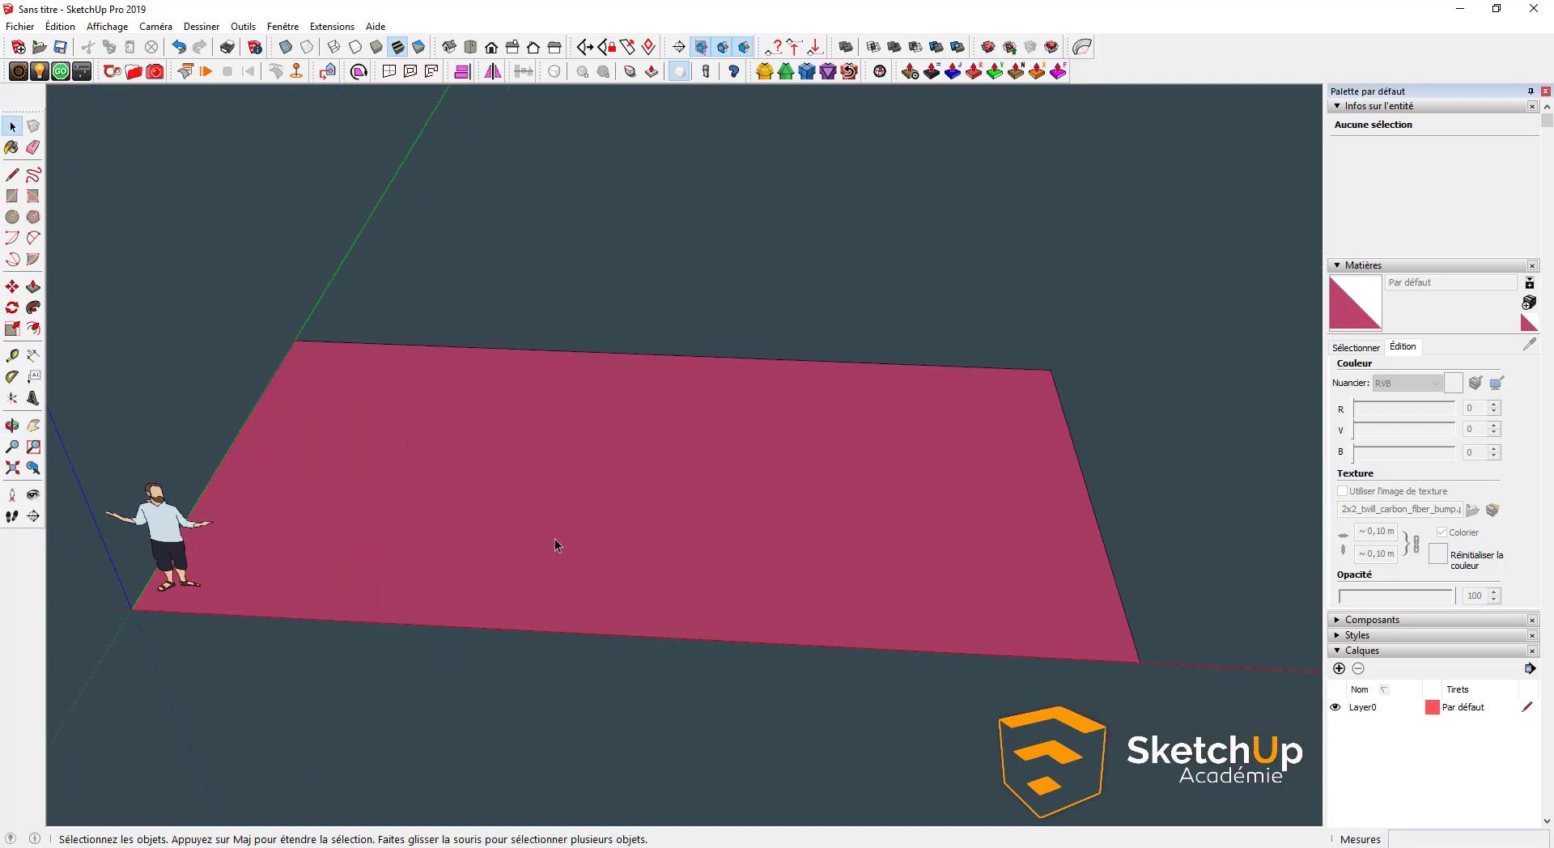
{"action": "double_click", "coordinate": [560, 539]}
{"action": "key", "text": "f"}
{"action": "left_click", "coordinate": [650, 354]}
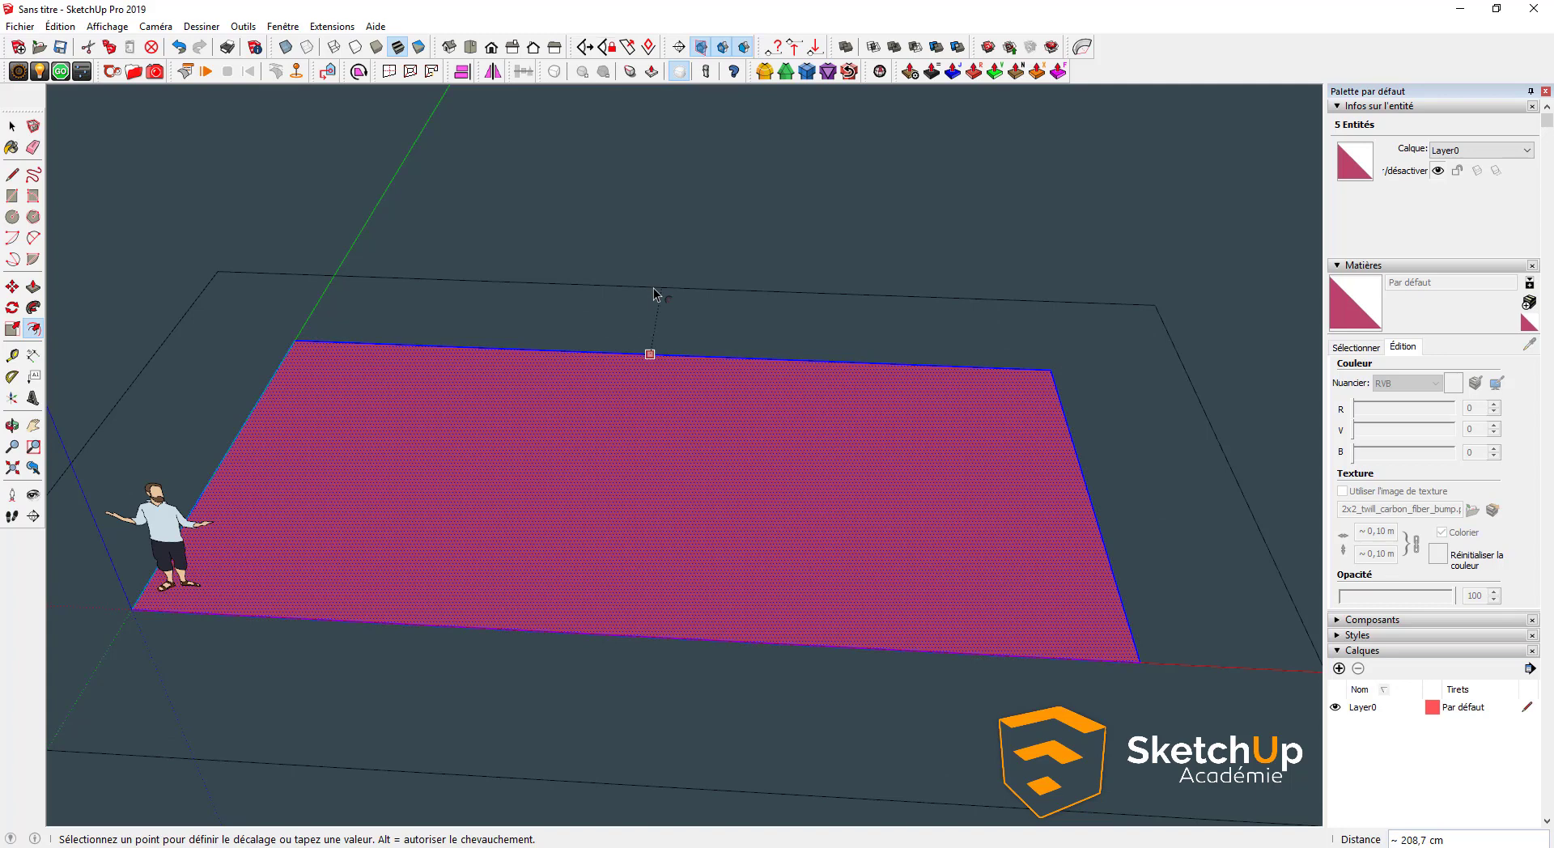
{"action": "left_click", "coordinate": [655, 288]}
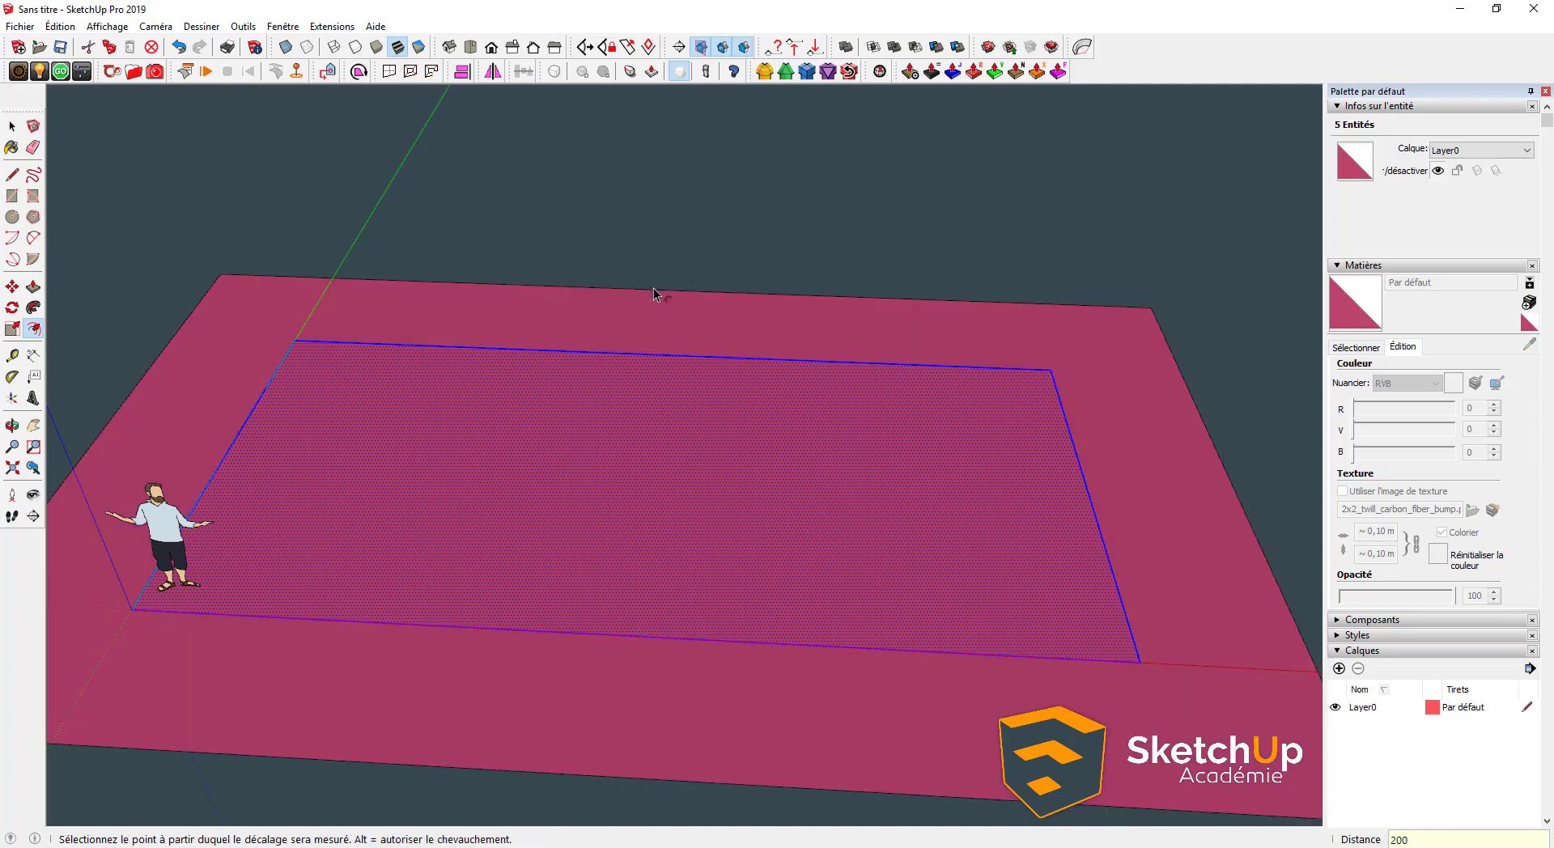
{"action": "key", "text": "space"}
Select both the inner rectangle and its border and reverse their faces
{"action": "middle_click_drag", "start_coordinate": [711, 422], "coordinate": [712, 510]}
{"action": "left_click", "coordinate": [712, 541]}
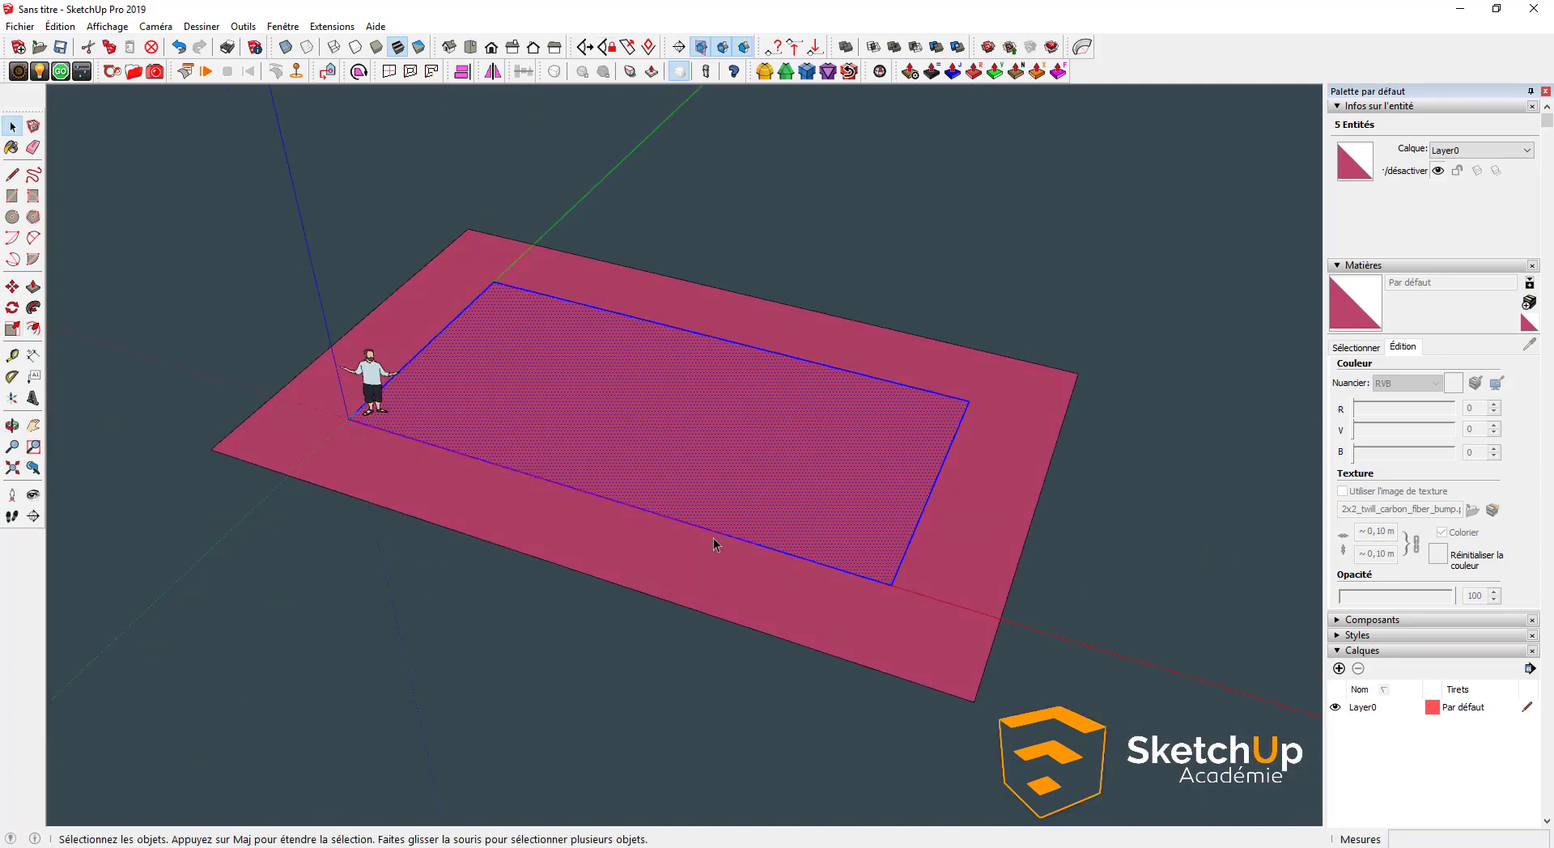
{"action": "right_click", "coordinate": [864, 554]}
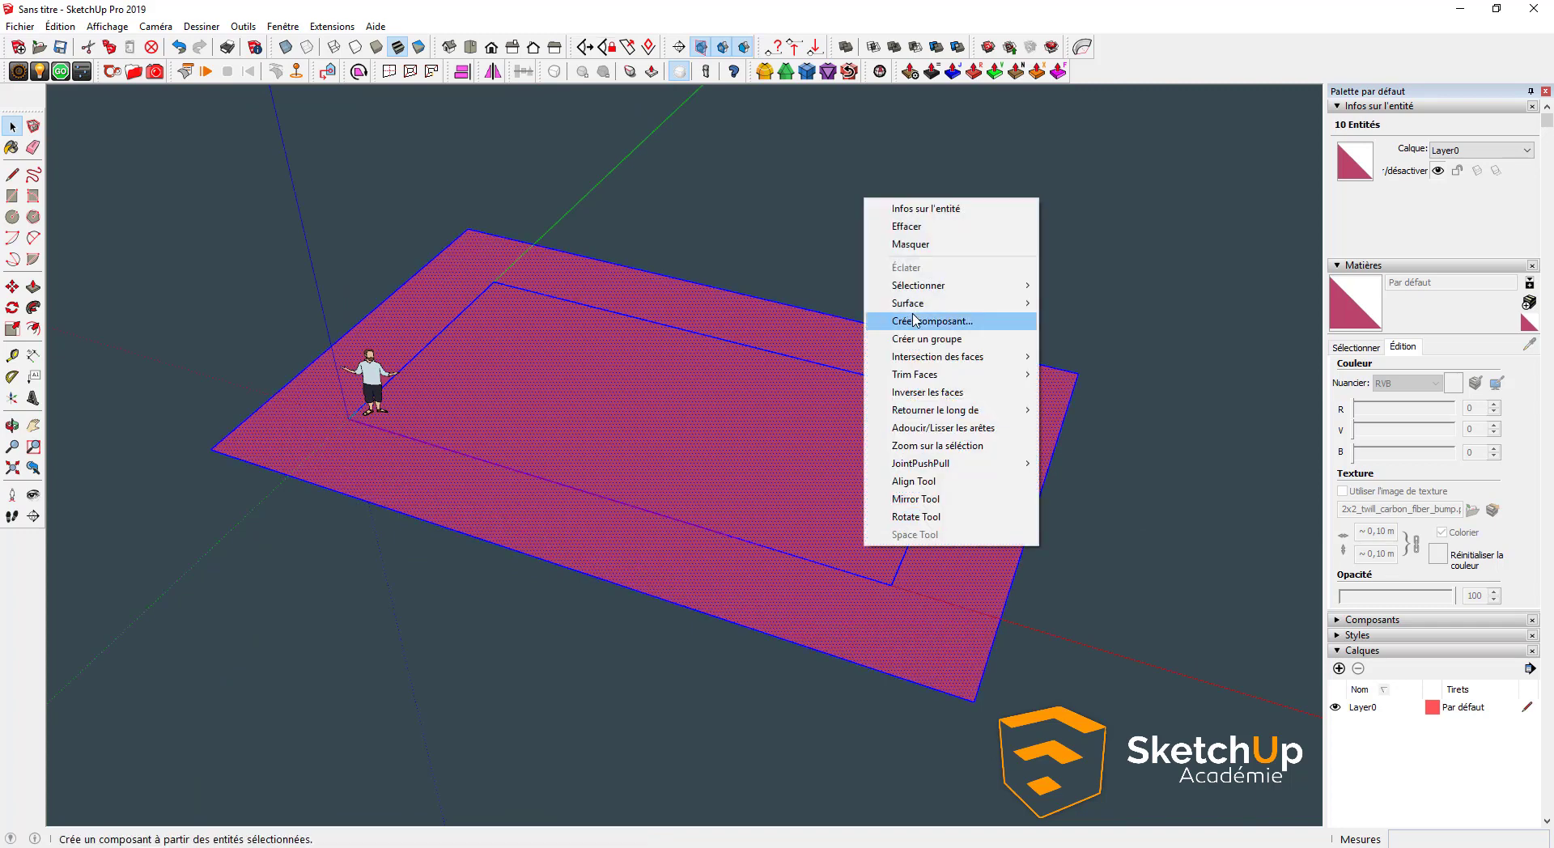
{"action": "left_click", "coordinate": [926, 395]}
Push the inner rectangle's face down to sink a basin inside the border
{"action": "left_click", "coordinate": [789, 437]}
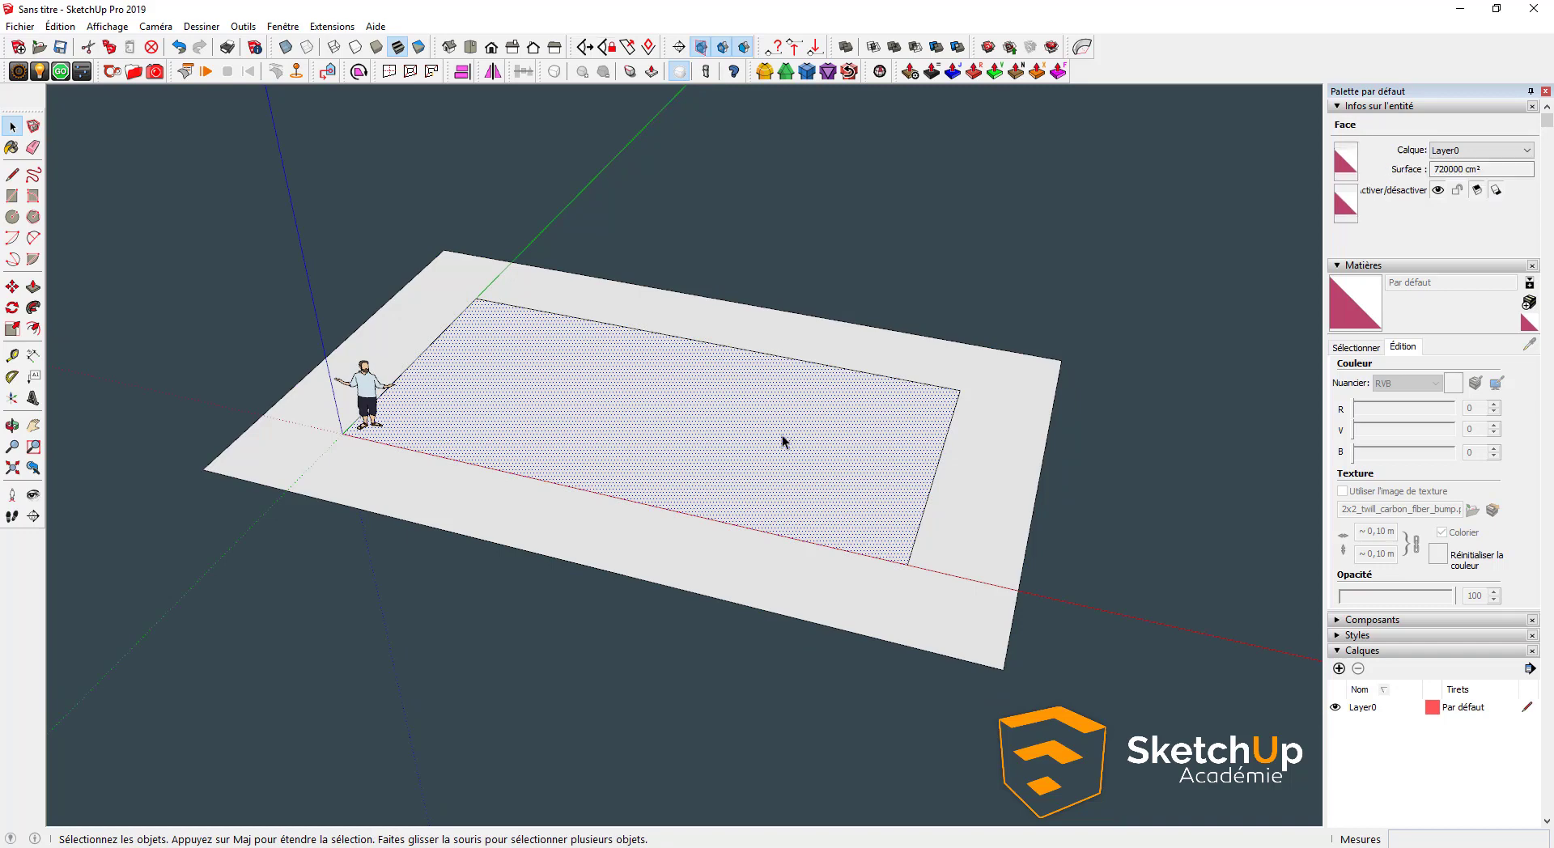
{"action": "key", "text": "p"}
{"action": "left_click", "coordinate": [794, 438]}
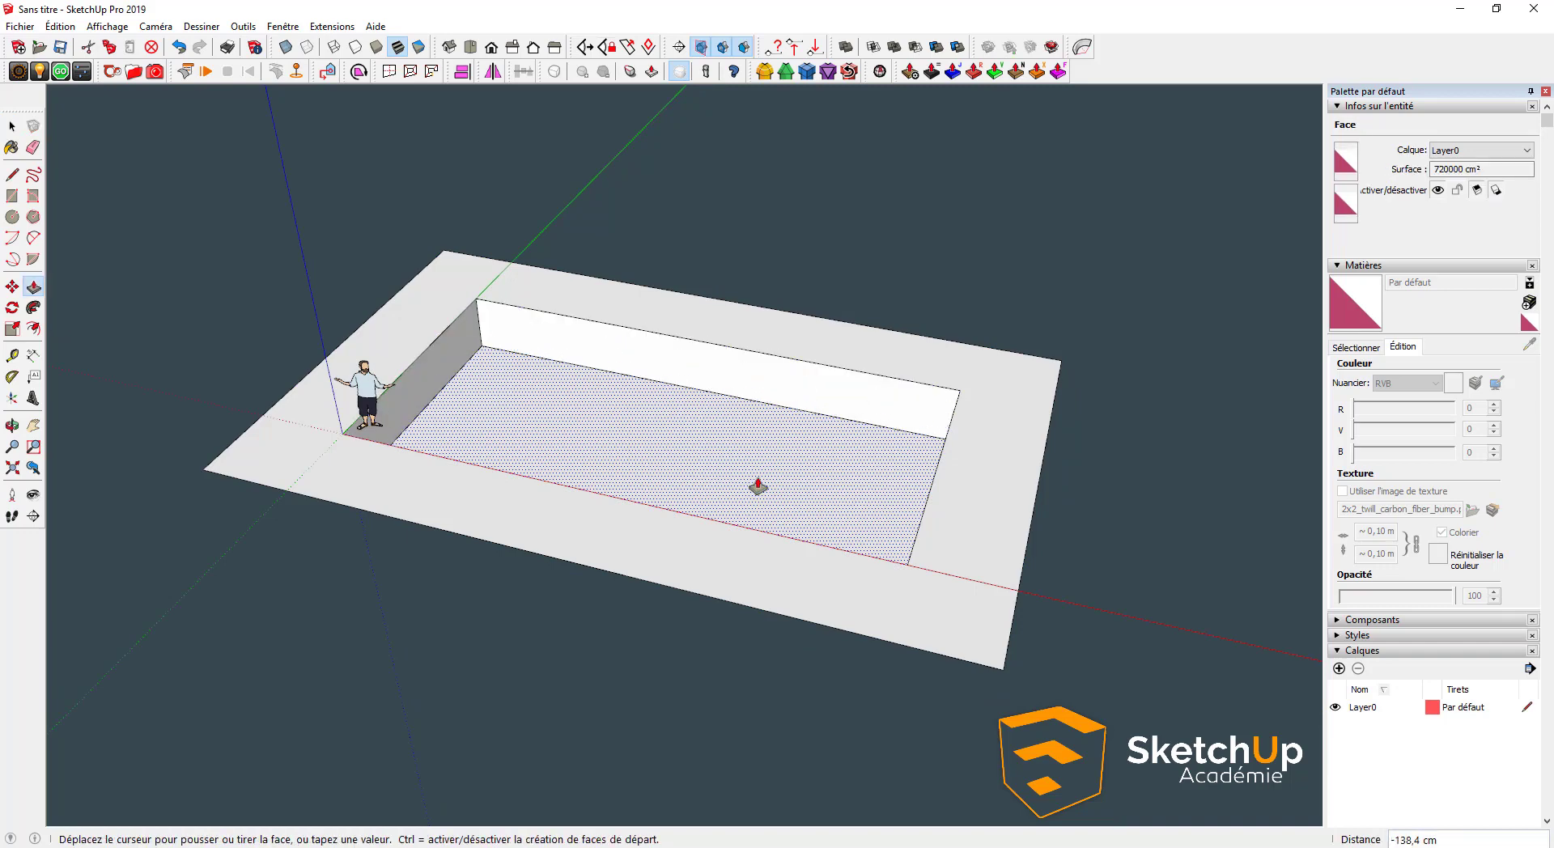
{"action": "left_click", "coordinate": [759, 486]}
{"action": "key", "text": "space"}
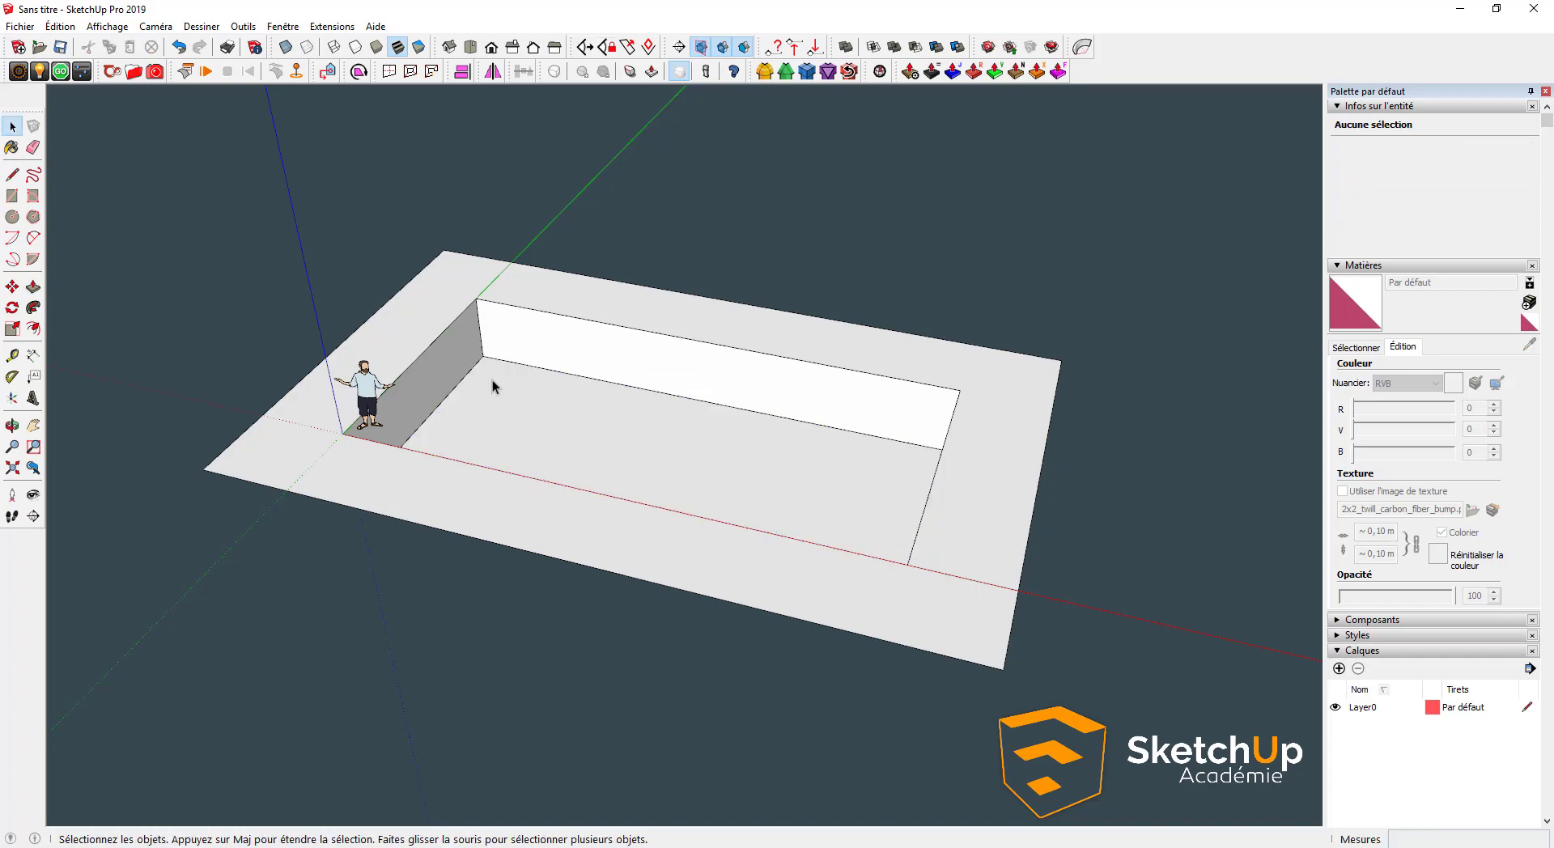
Move the floor edge at the origin end of the basin up along the blue axis to slope the floor
{"action": "left_click", "coordinate": [468, 374]}
{"action": "key", "text": "m"}
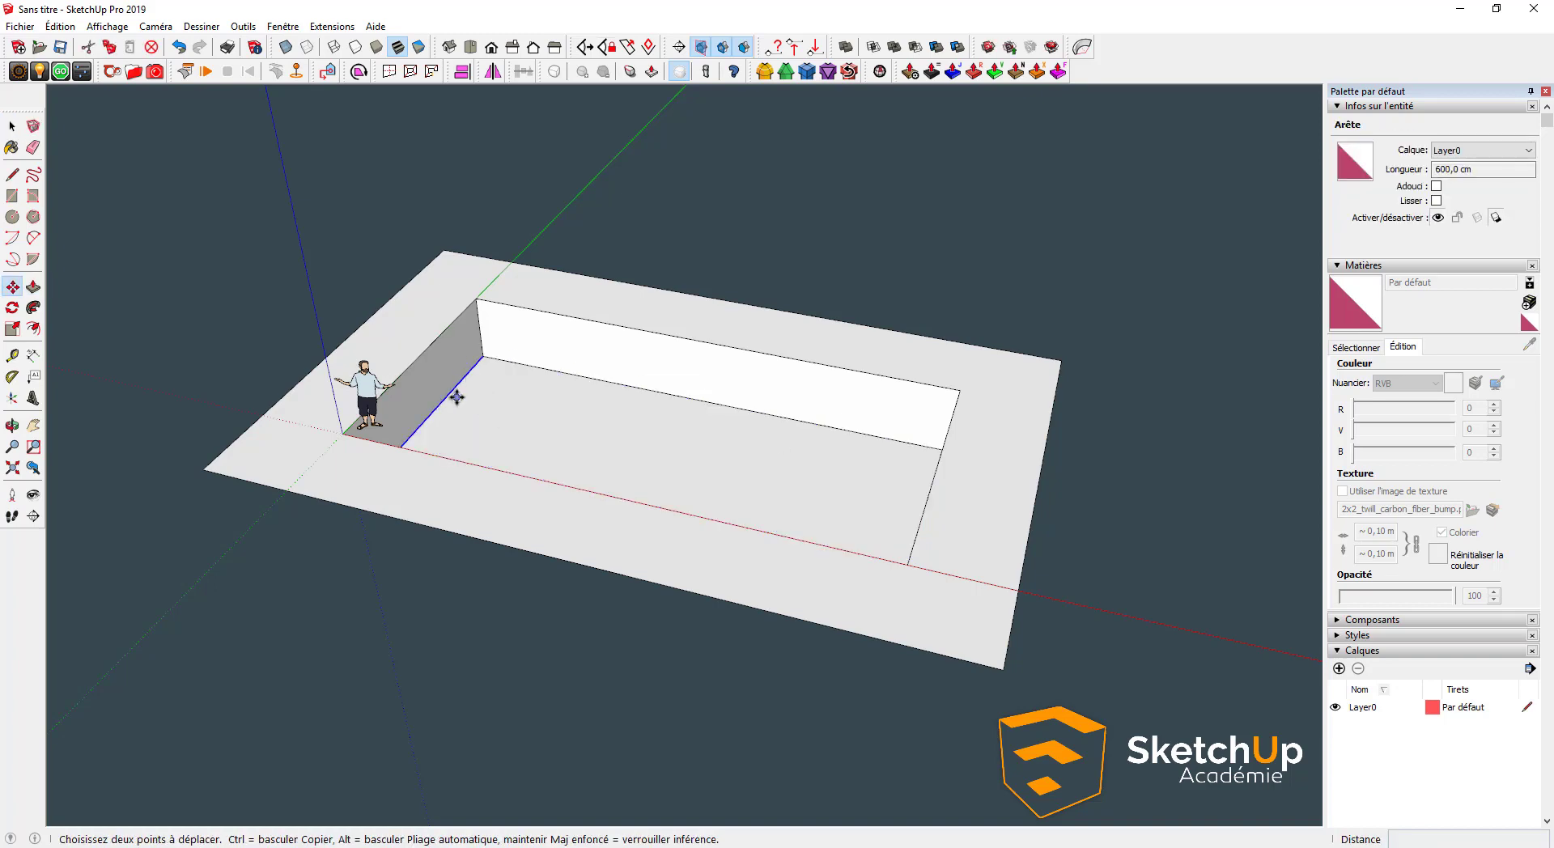
{"action": "left_click", "coordinate": [457, 396]}
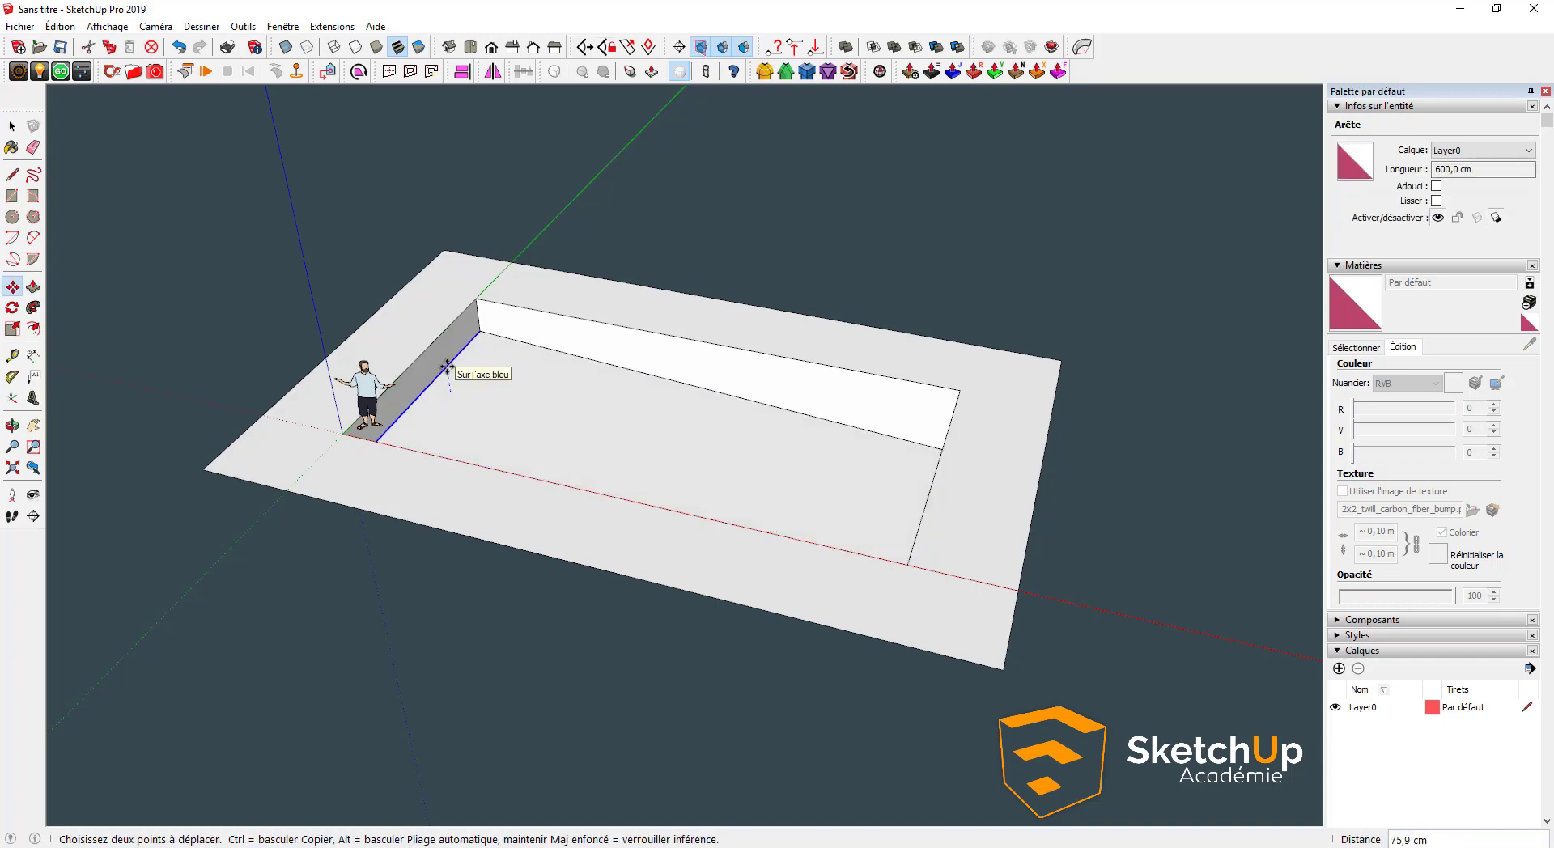
{"action": "key", "text": "Escape"}
{"action": "key", "text": "space"}
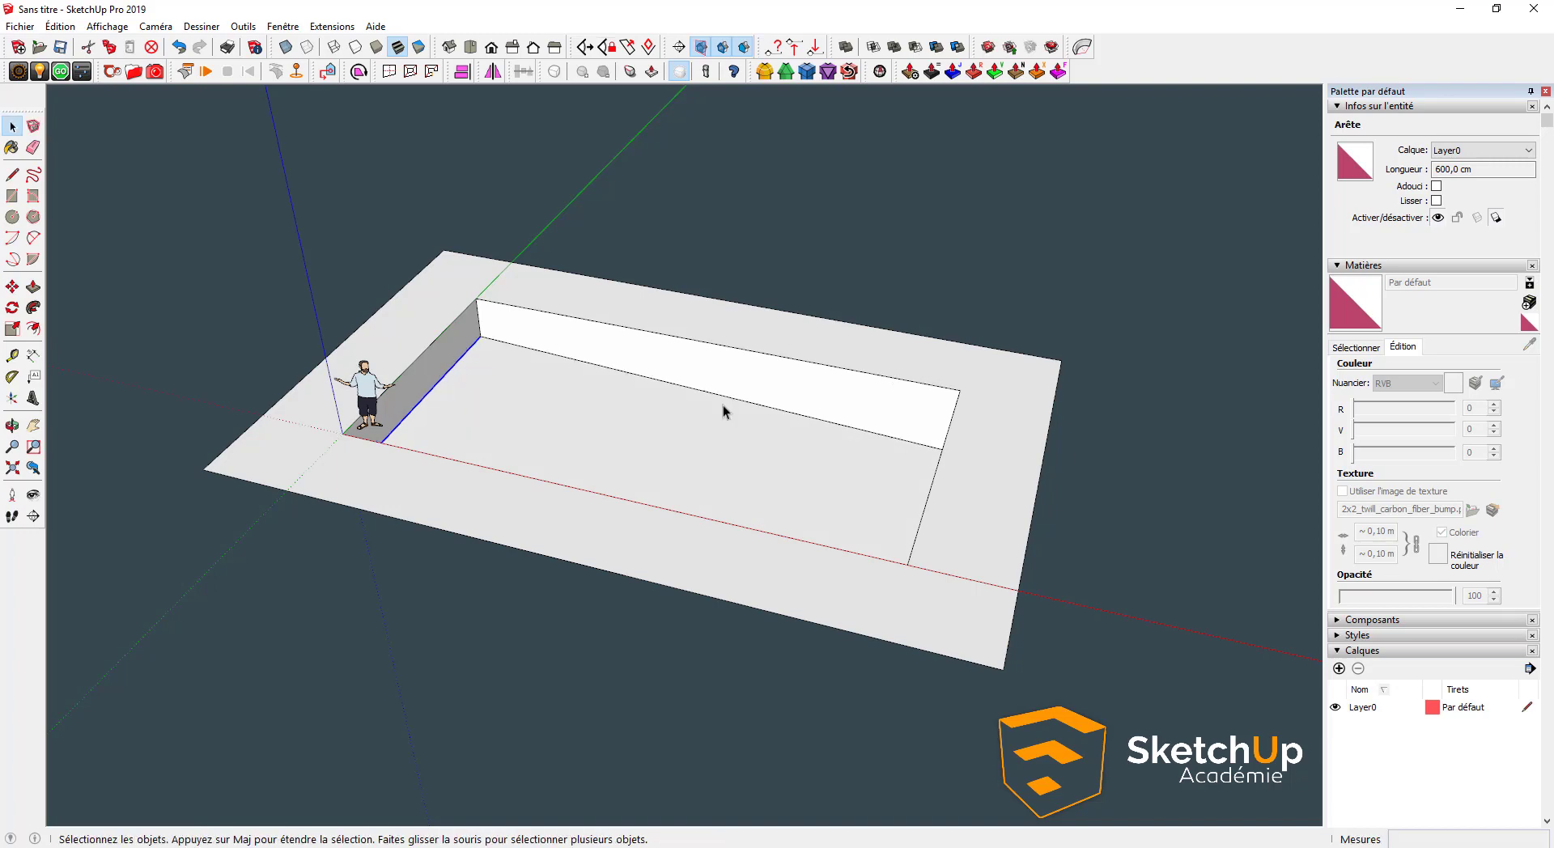
Erase the scale figure standing at the origin
{"action": "middle_click_drag", "start_coordinate": [722, 405], "coordinate": [308, 372]}
{"action": "key", "text": "e"}
{"action": "left_click", "coordinate": [678, 258]}
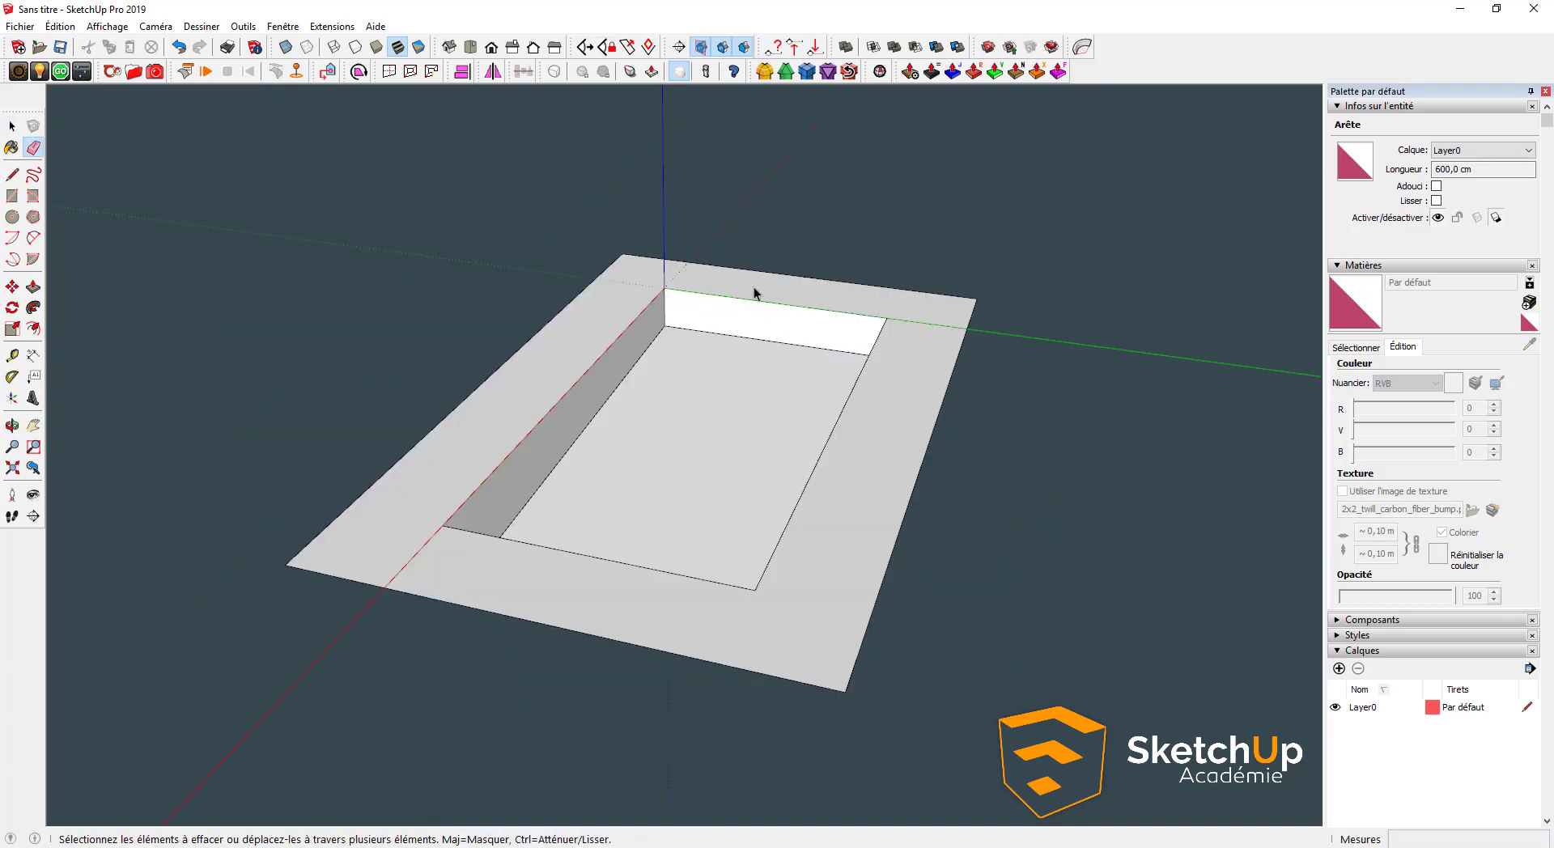
Place three horizontal guides on the basin's short wall at the origin: 20 cm below the rim, then two more spaced 30 cm apart
{"action": "mouse_move", "coordinate": [757, 294]}
{"action": "middle_mouse_down"}
{"action": "mouse_move", "coordinate": [643, 419]}
{"action": "mouse_move", "coordinate": [642, 461]}
{"action": "middle_mouse_up"}
{"action": "scroll", "coordinate": [686, 361], "scroll_direction": "up", "scroll_amount": 5}
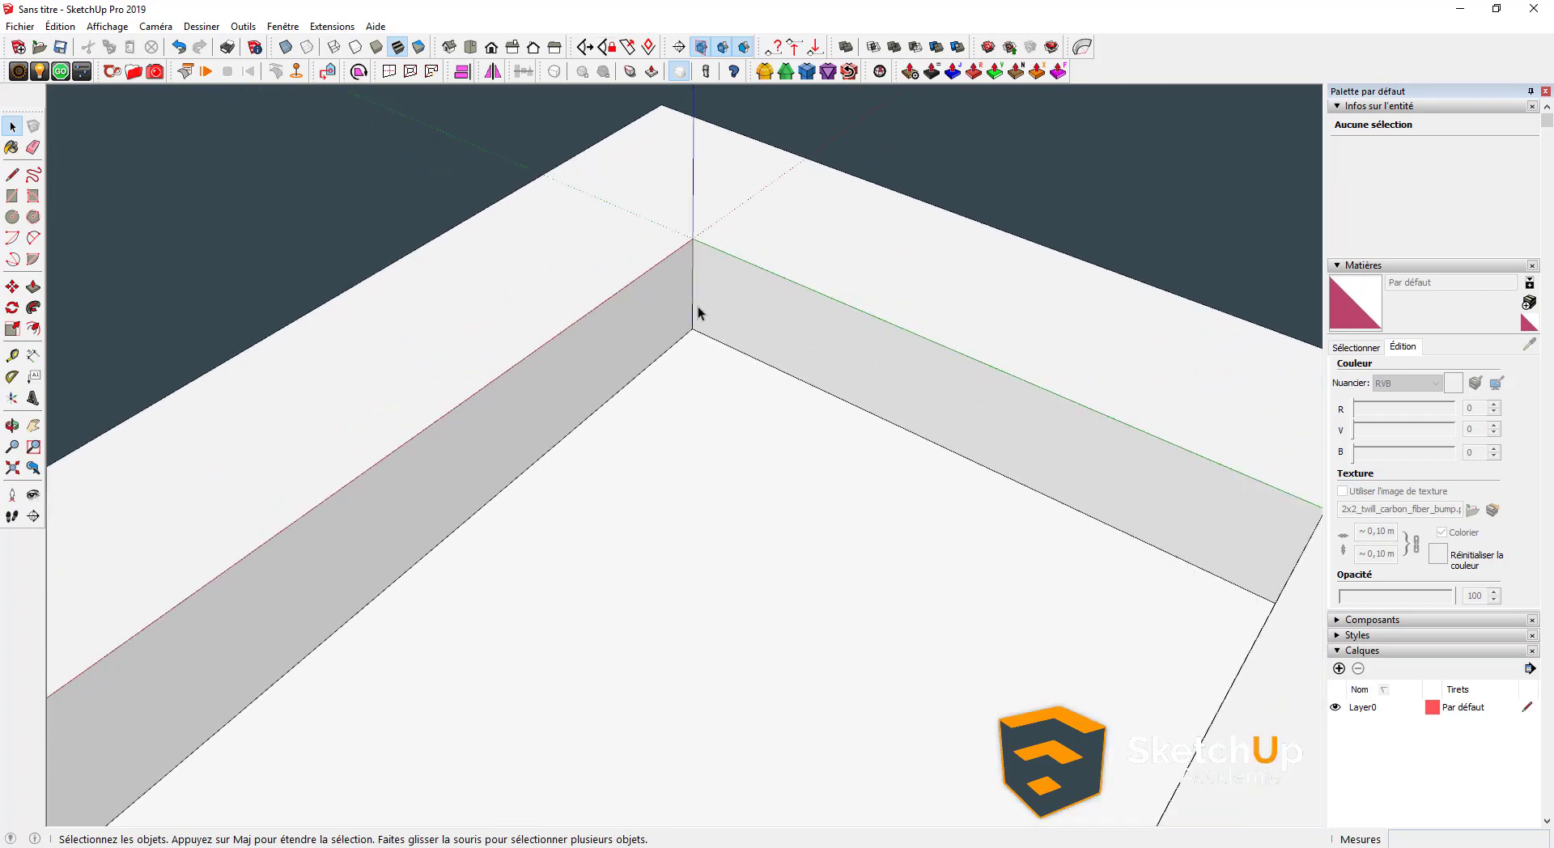
{"action": "middle_click_drag", "start_coordinate": [659, 272], "coordinate": [737, 303]}
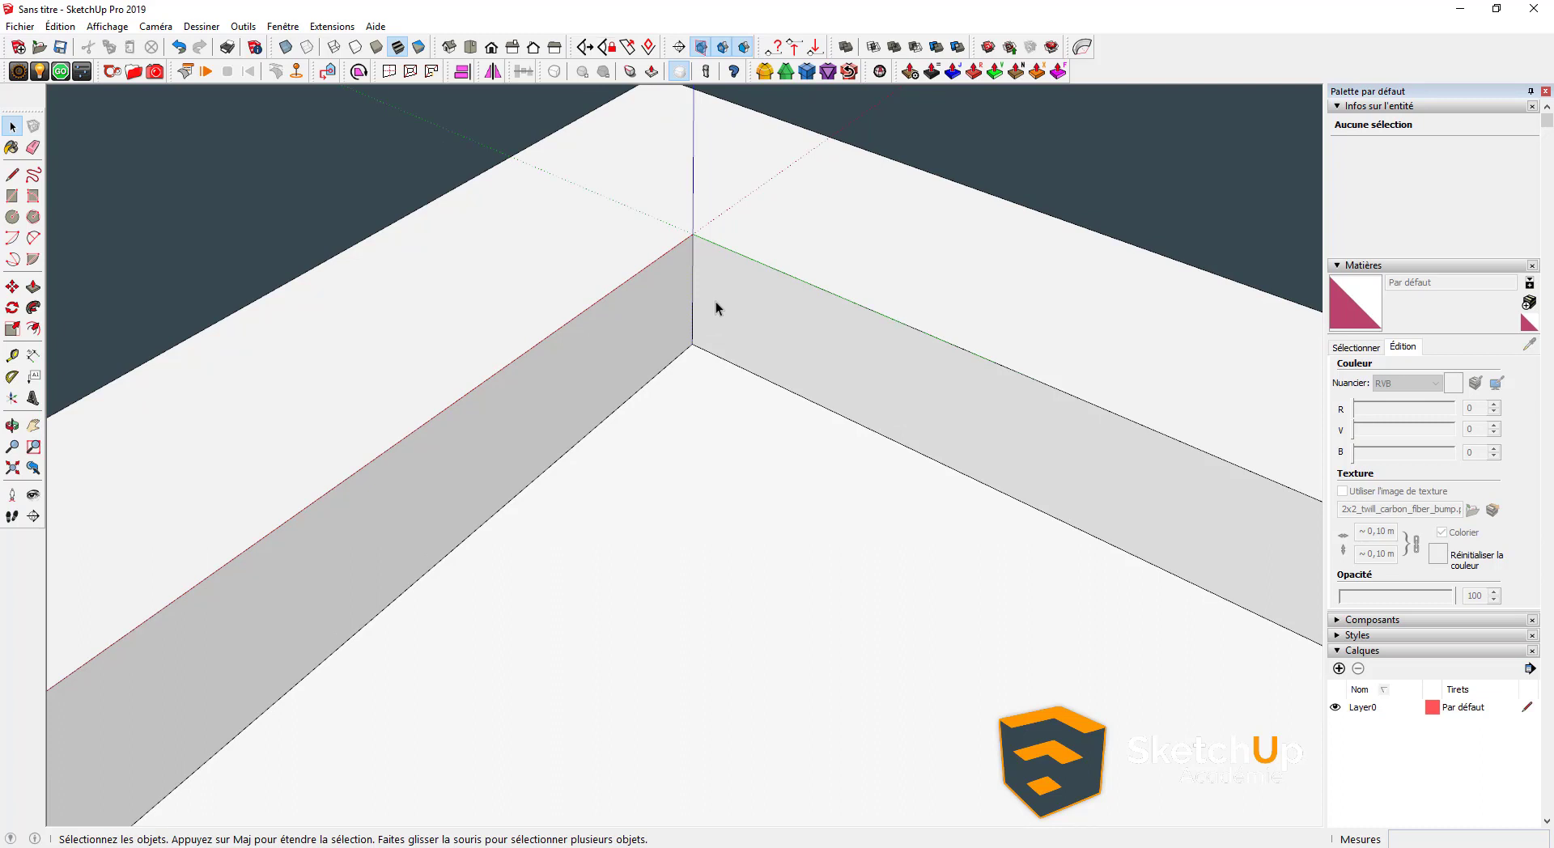
{"action": "mouse_move", "coordinate": [716, 301]}
{"action": "middle_mouse_down"}
{"action": "mouse_move", "coordinate": [715, 253]}
{"action": "mouse_move", "coordinate": [722, 301]}
{"action": "middle_mouse_up"}
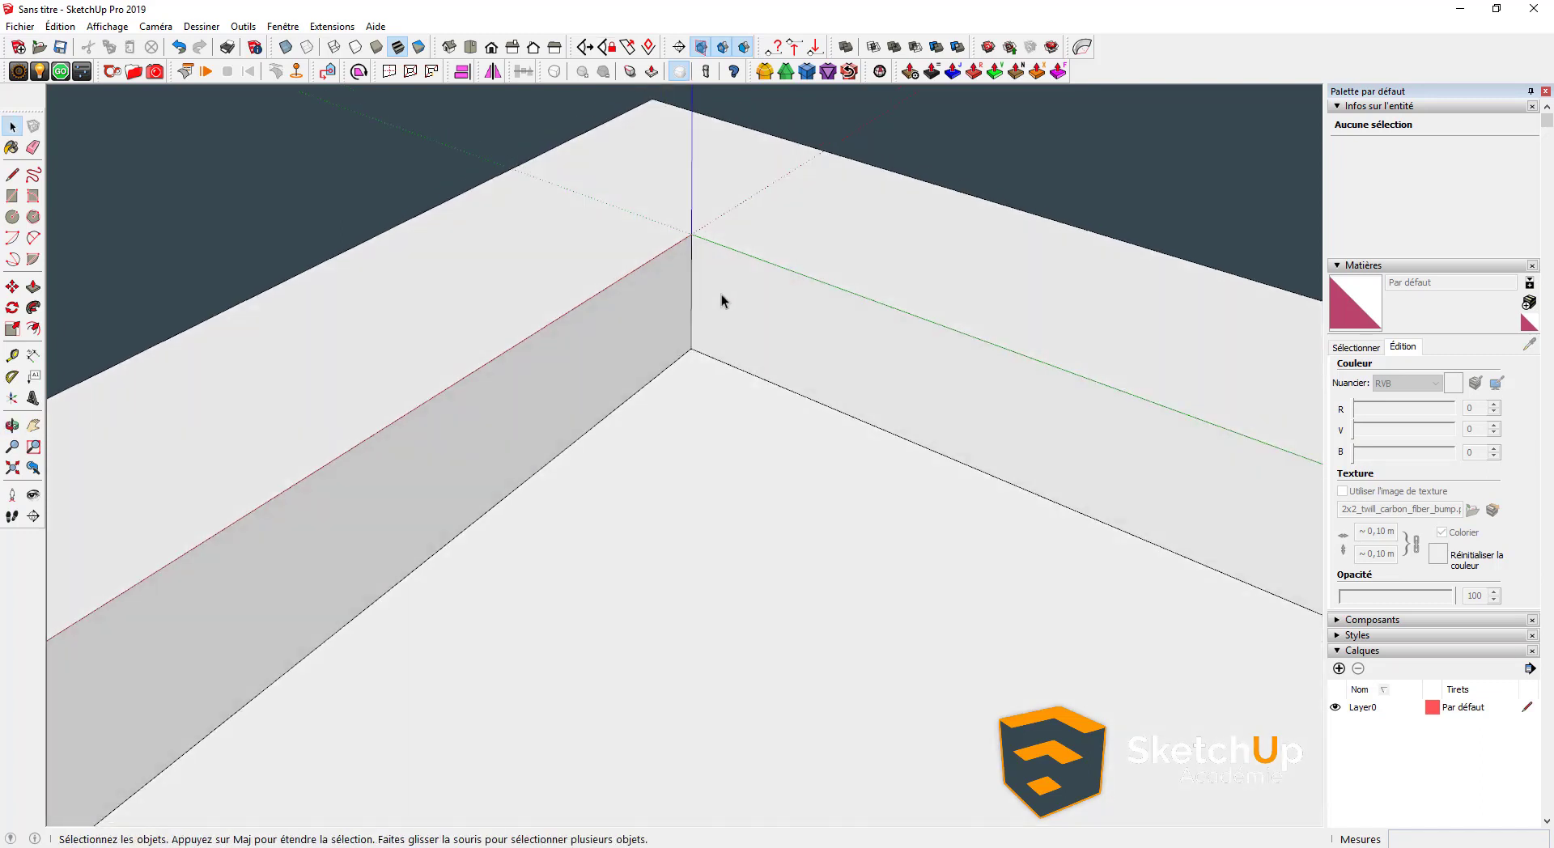
{"action": "key", "text": "t"}
{"action": "left_click", "coordinate": [728, 247]}
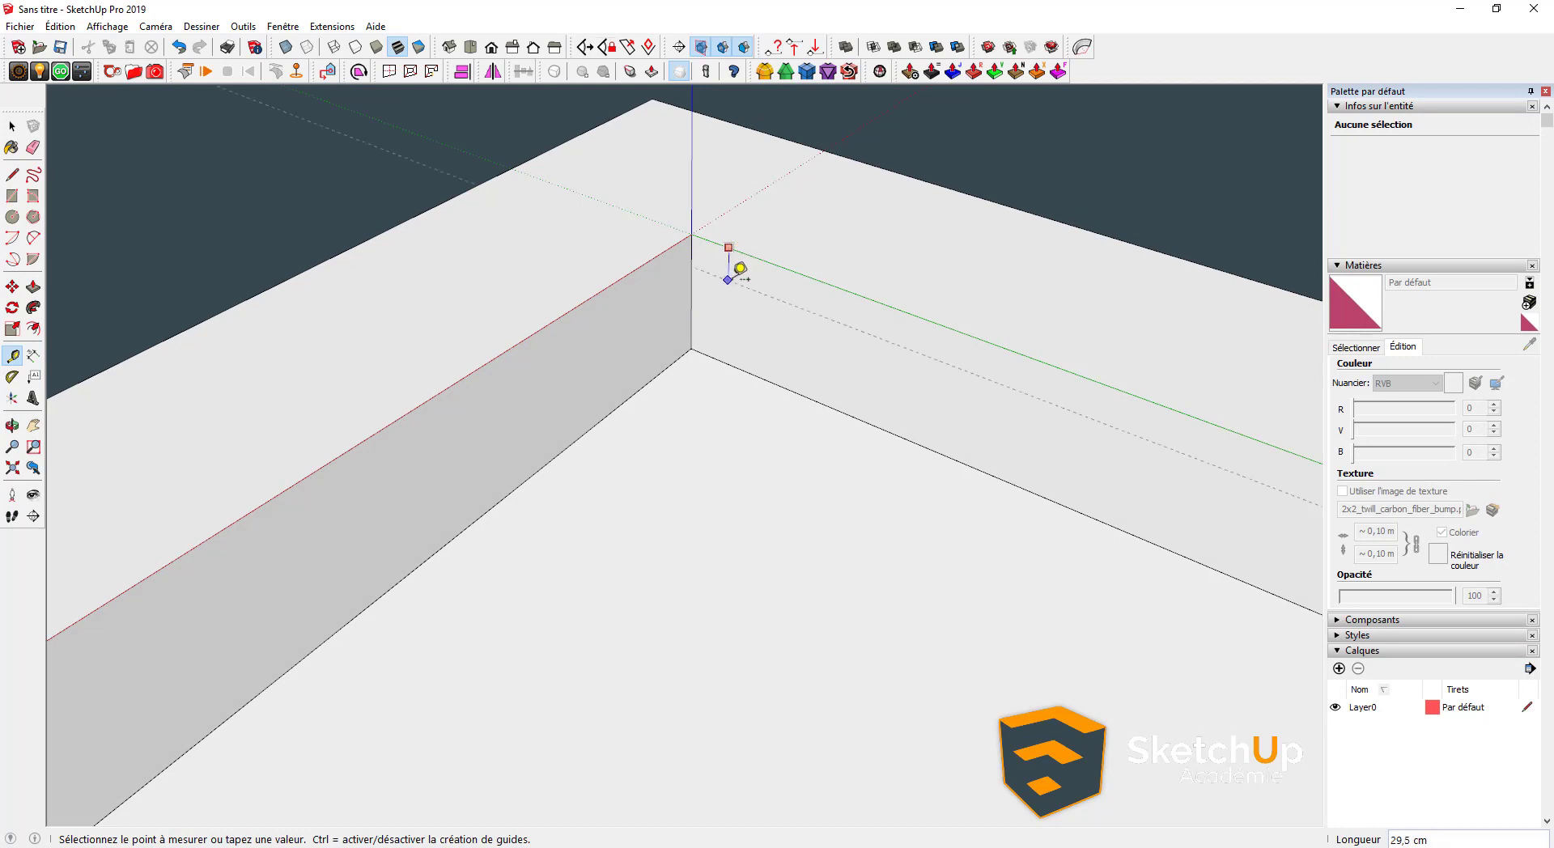
{"action": "type", "text": "20"}
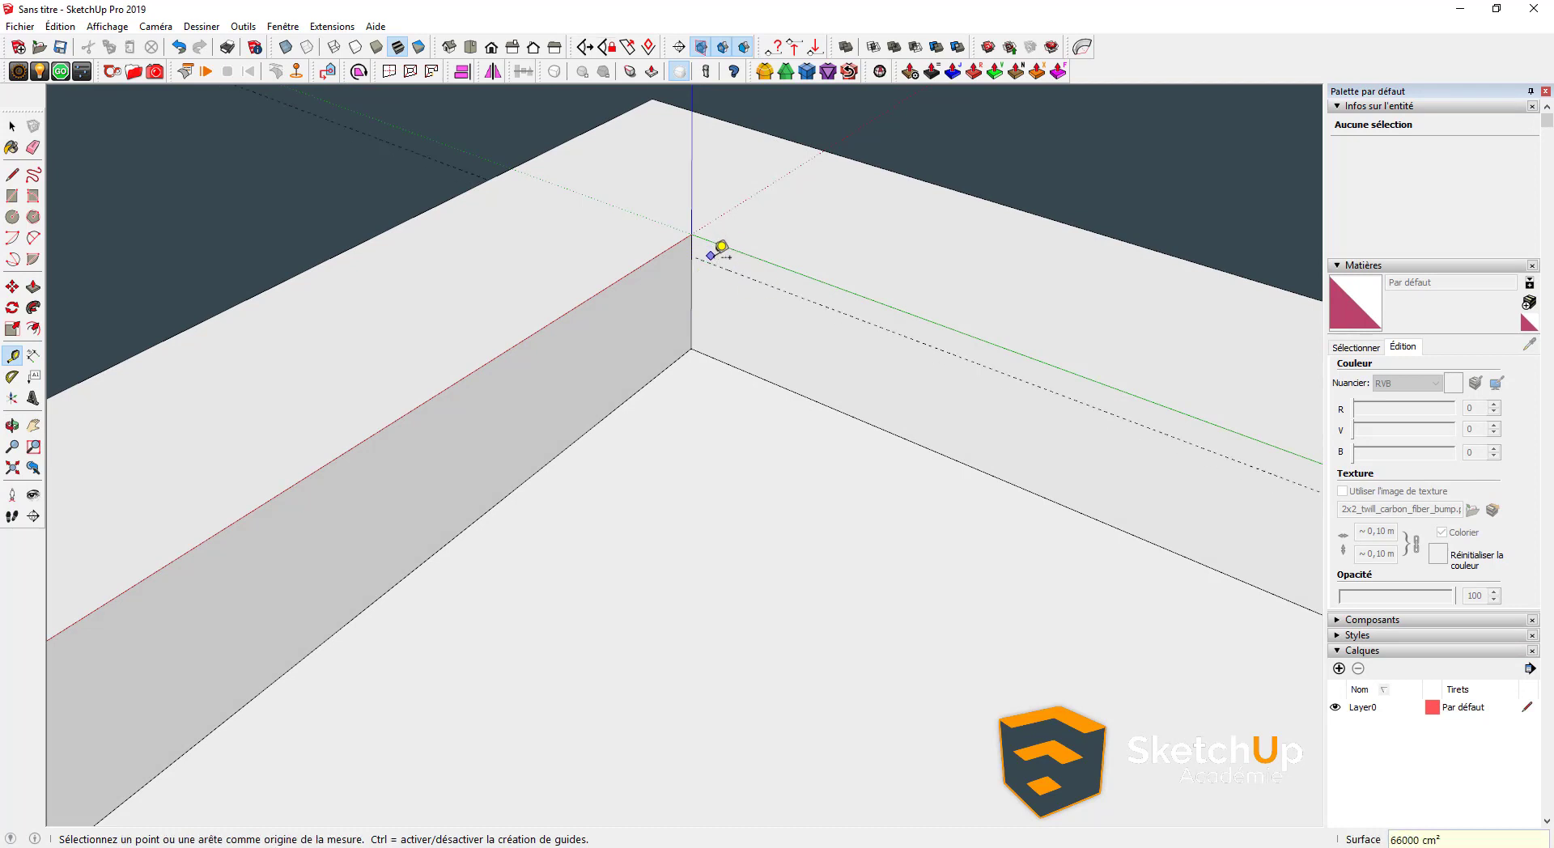
{"action": "left_click", "coordinate": [712, 264]}
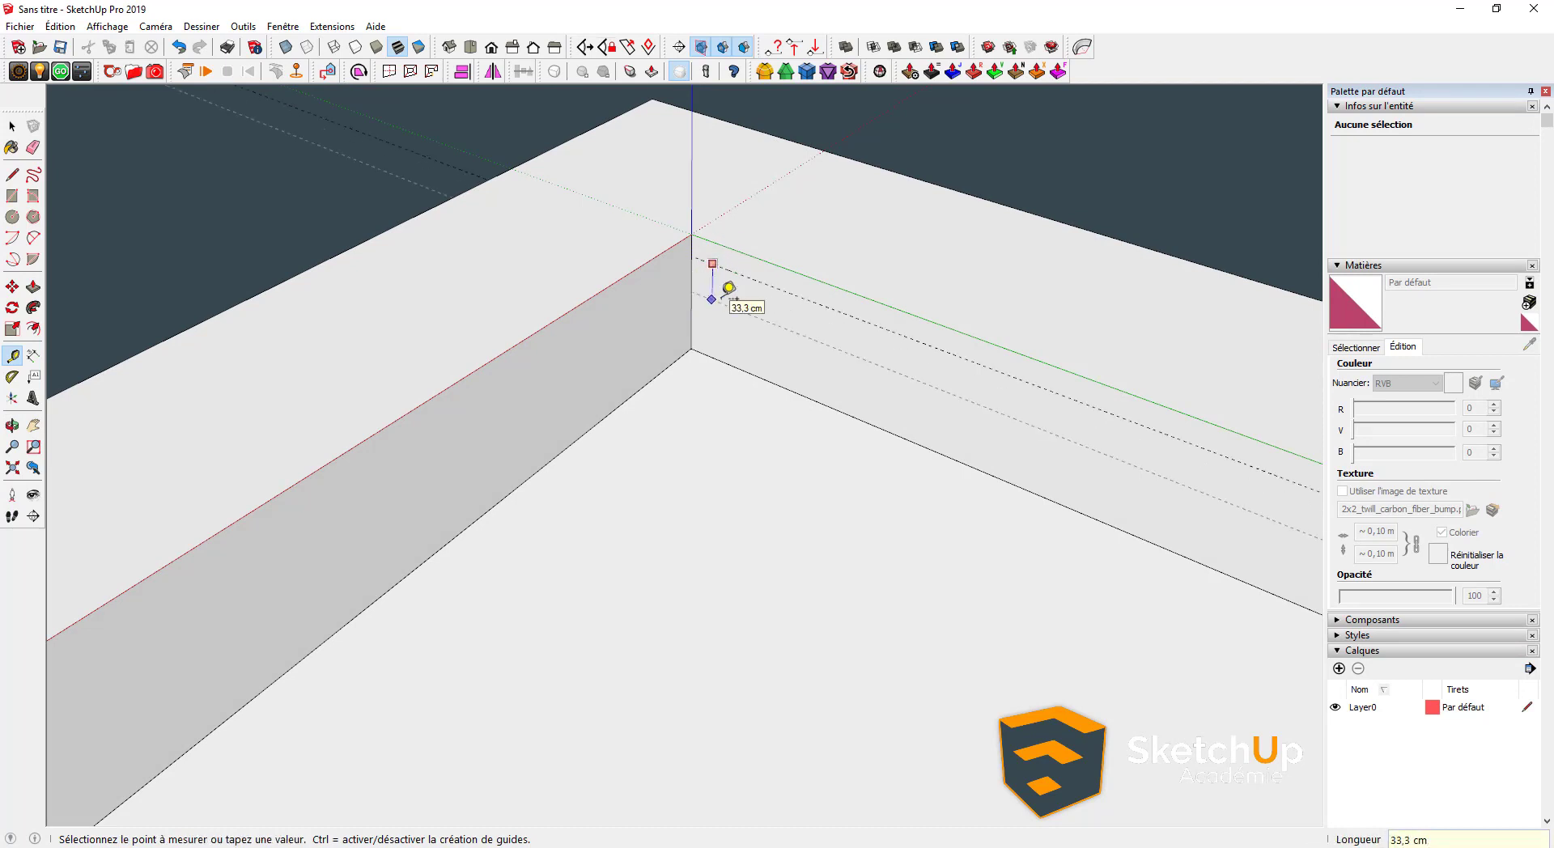
{"action": "left_click", "coordinate": [728, 290]}
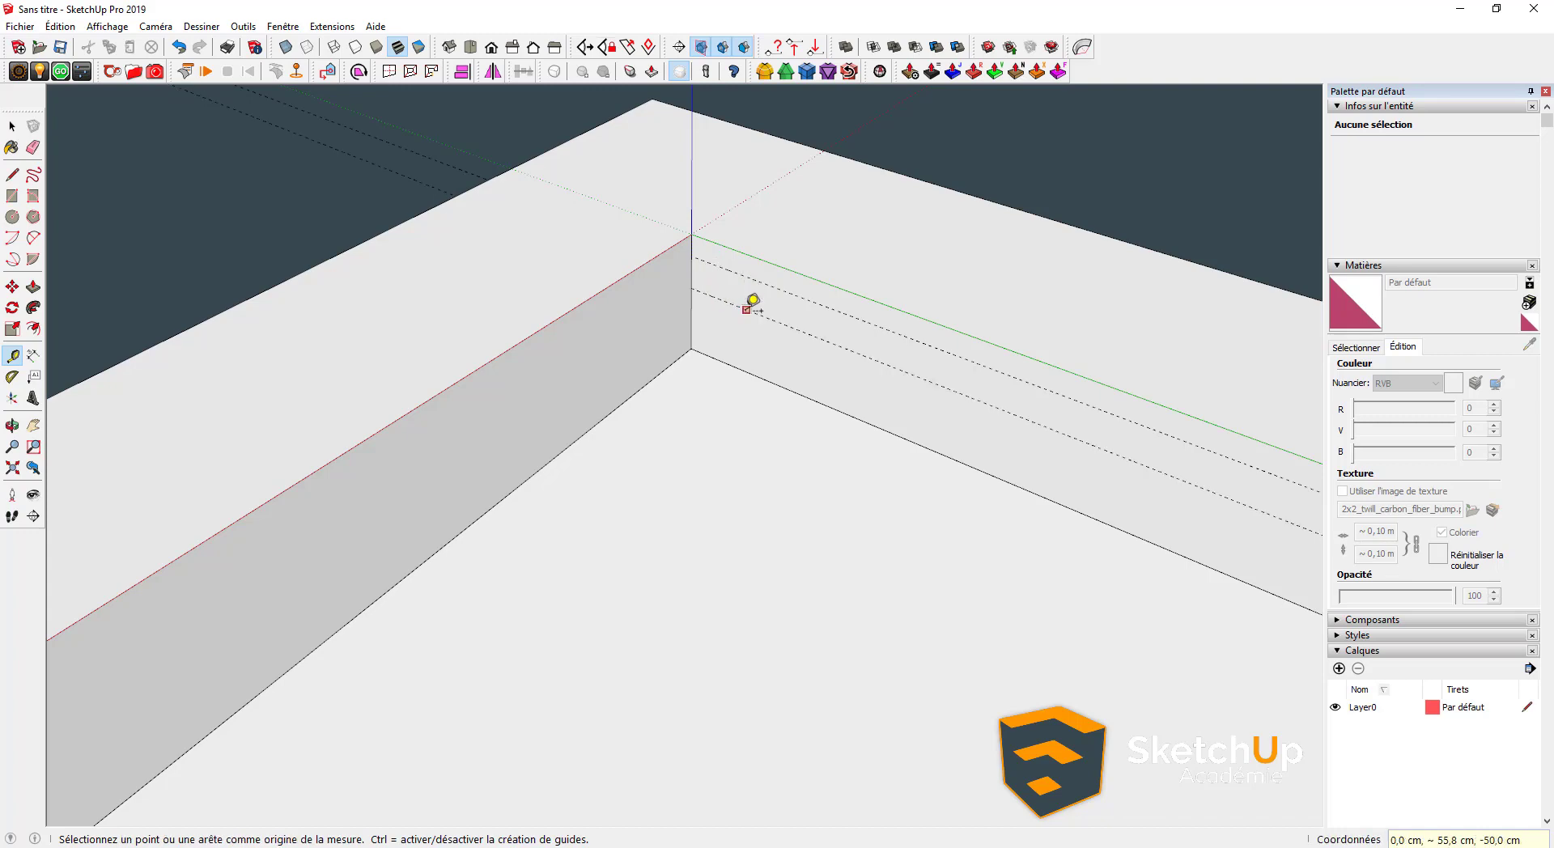
{"action": "left_click", "coordinate": [747, 310]}
{"action": "type", "text": "30"}
{"action": "key", "text": "Return"}
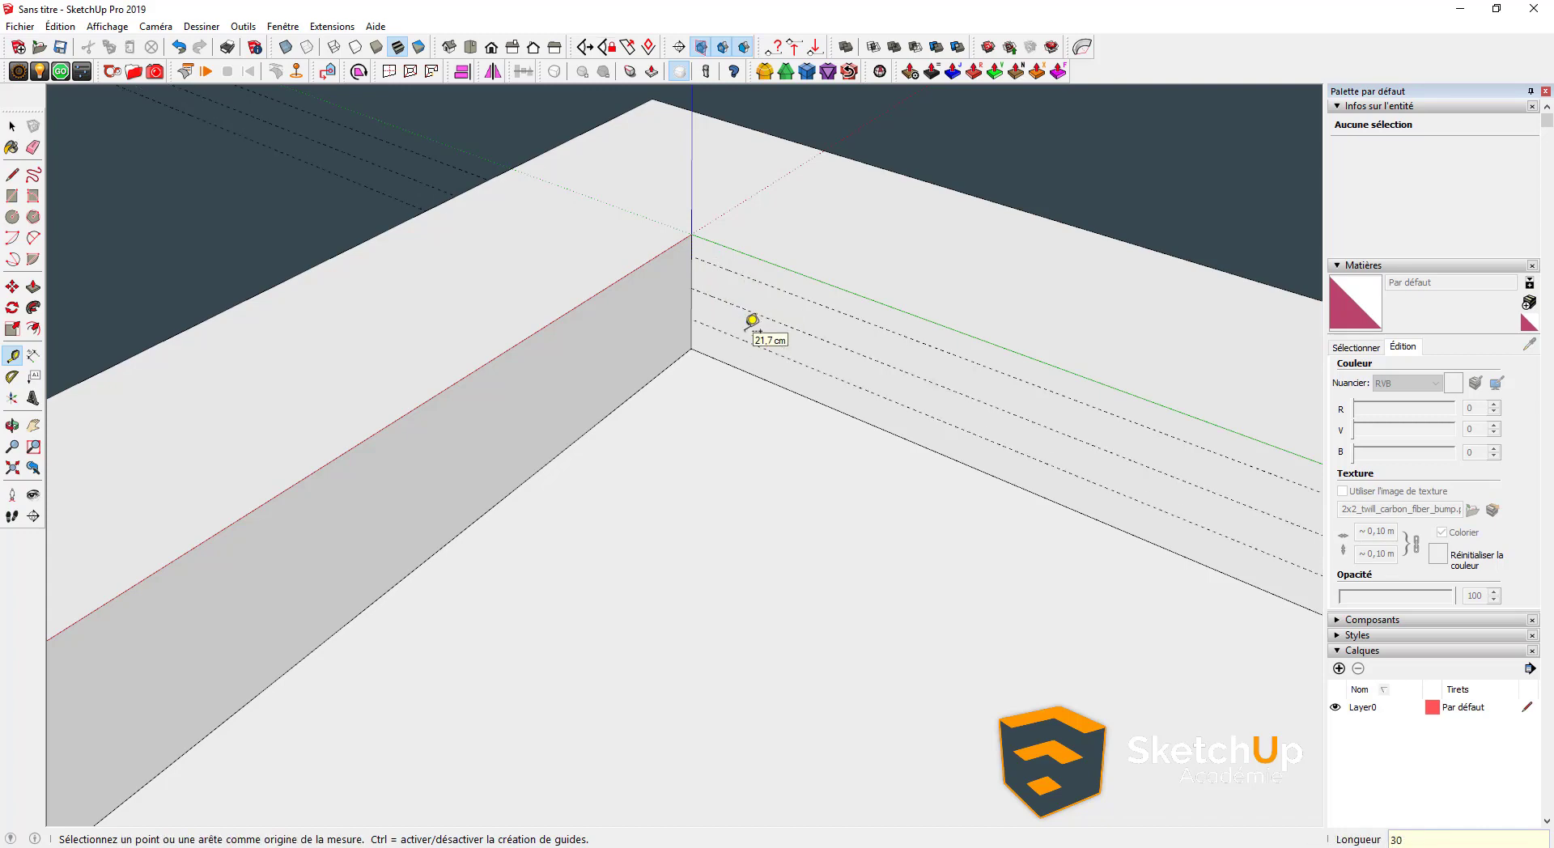
{"action": "key", "text": "space"}
Place three matching horizontal guides on the adjoining long wall, aligned at the corner with the short wall's guides
{"action": "middle_click_drag", "start_coordinate": [756, 382], "coordinate": [680, 399]}
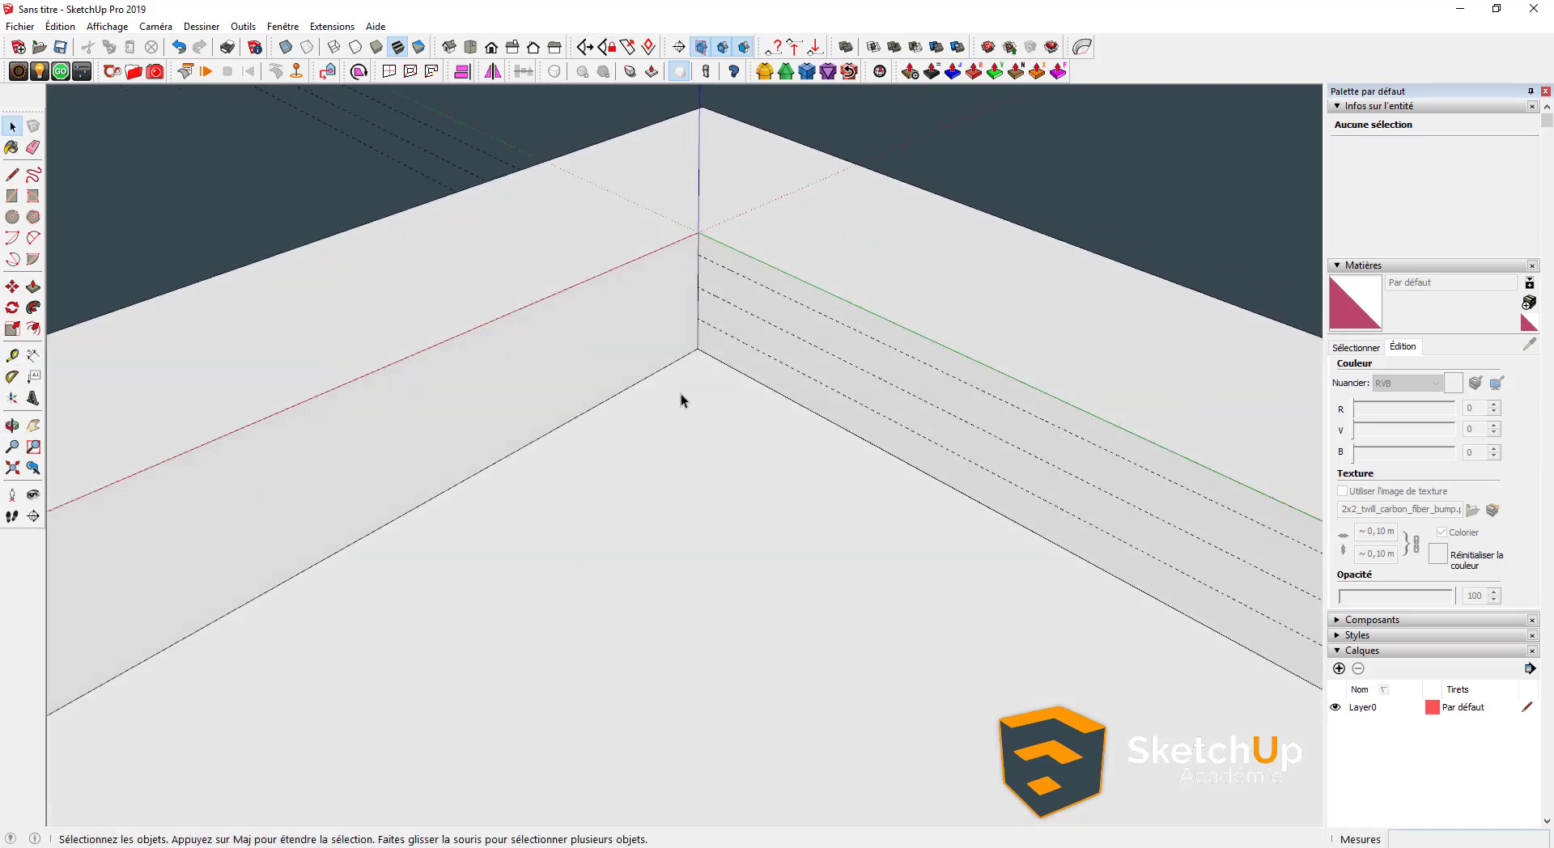
{"action": "key", "text": "t"}
{"action": "left_click", "coordinate": [623, 227]}
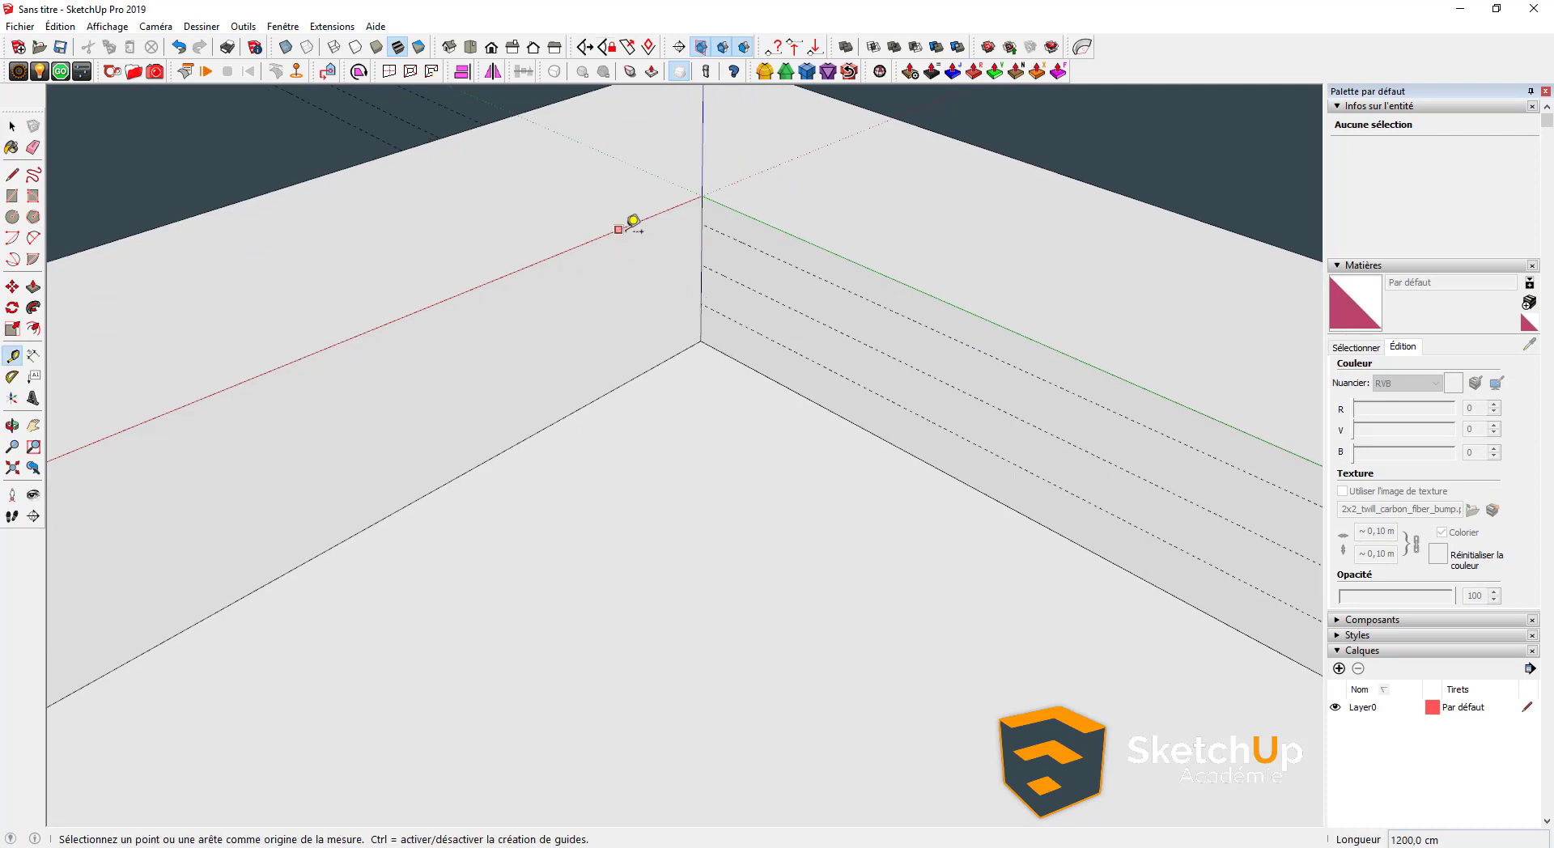
{"action": "left_click", "coordinate": [711, 219]}
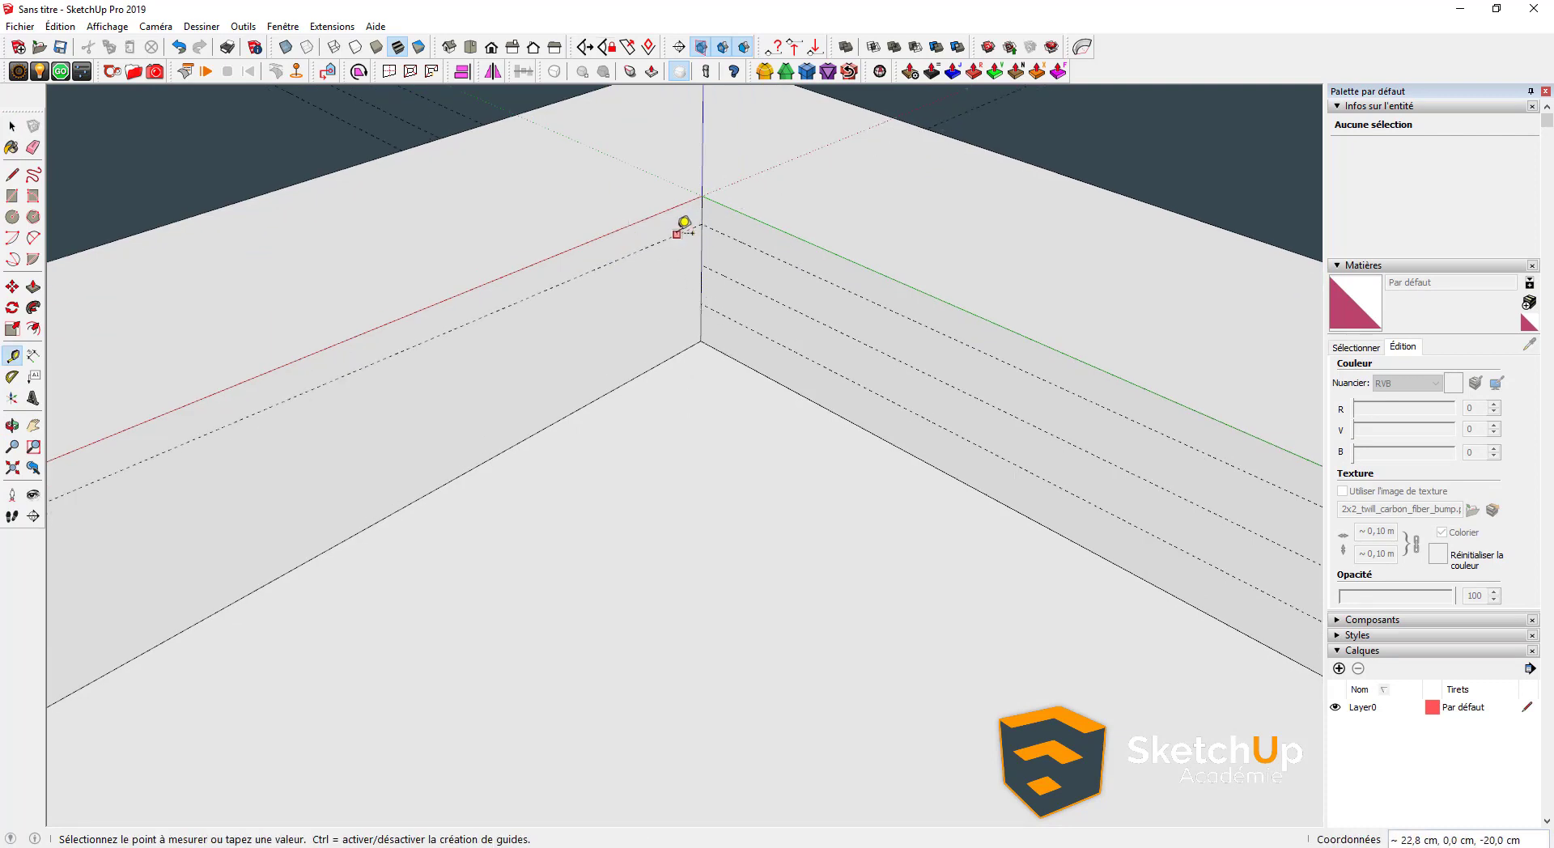
{"action": "left_click", "coordinate": [677, 235]}
{"action": "left_click", "coordinate": [701, 264]}
{"action": "left_click", "coordinate": [675, 273]}
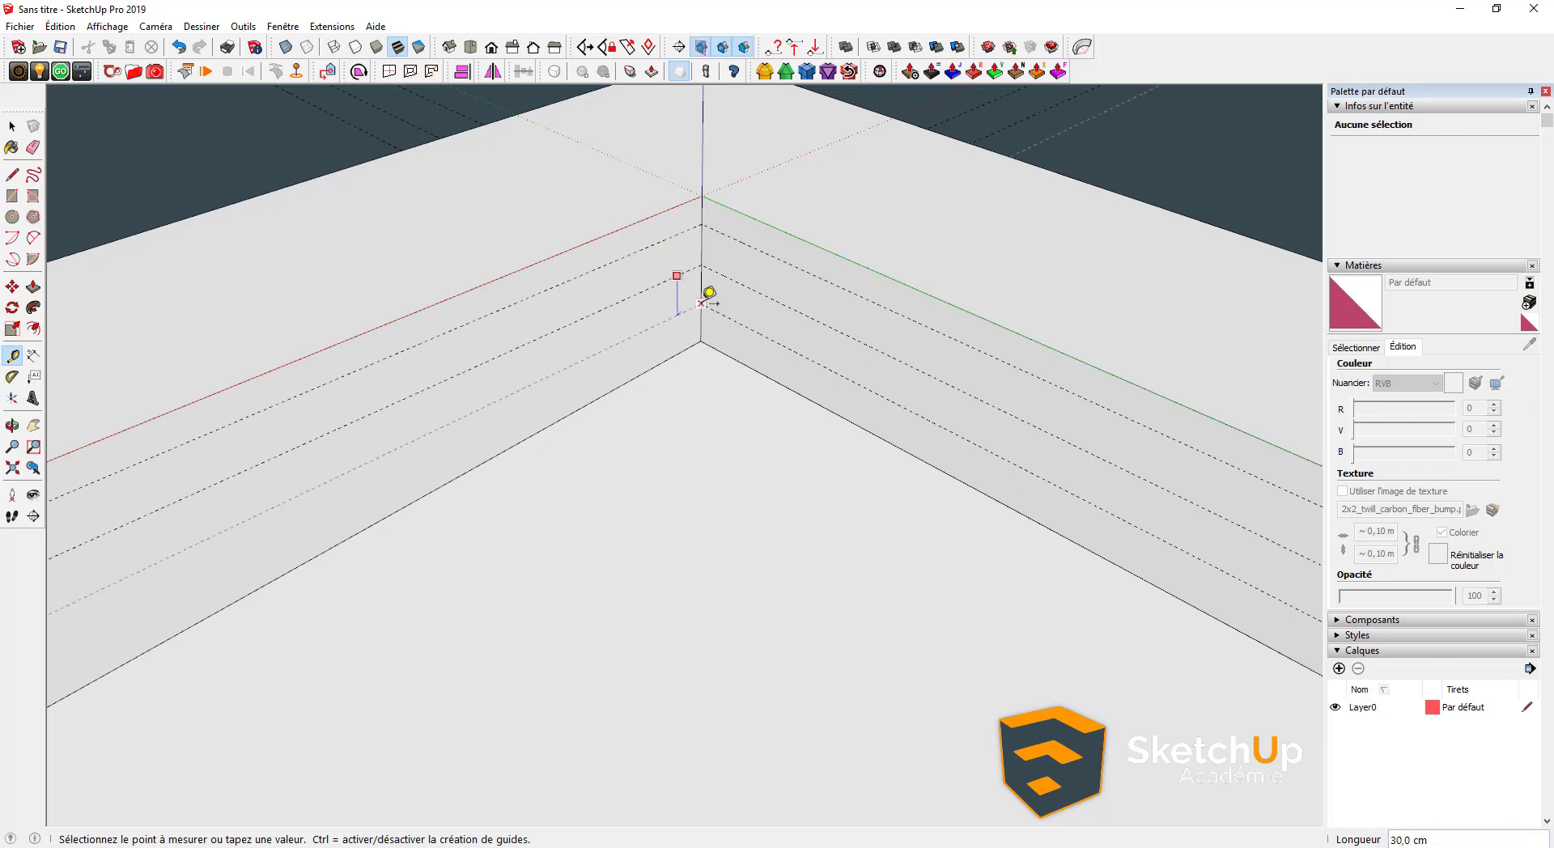
{"action": "left_click", "coordinate": [703, 303]}
{"action": "key", "text": "space"}
Draw a rectangle 30 cm high and 90 cm long on the long wall, from the corner at the first guide
{"action": "key", "text": "r"}
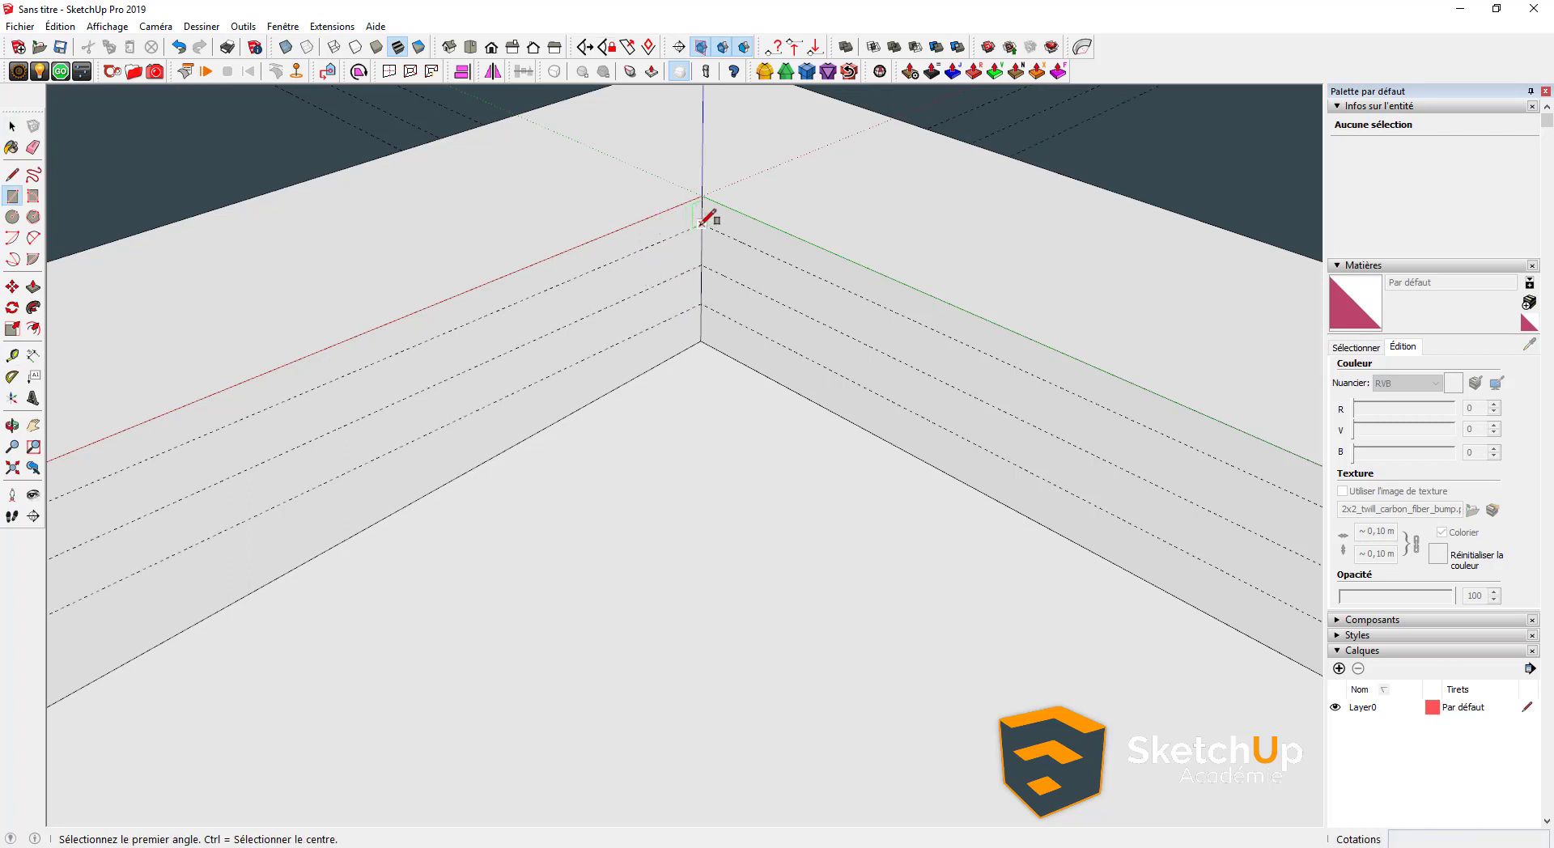
{"action": "left_click", "coordinate": [701, 225]}
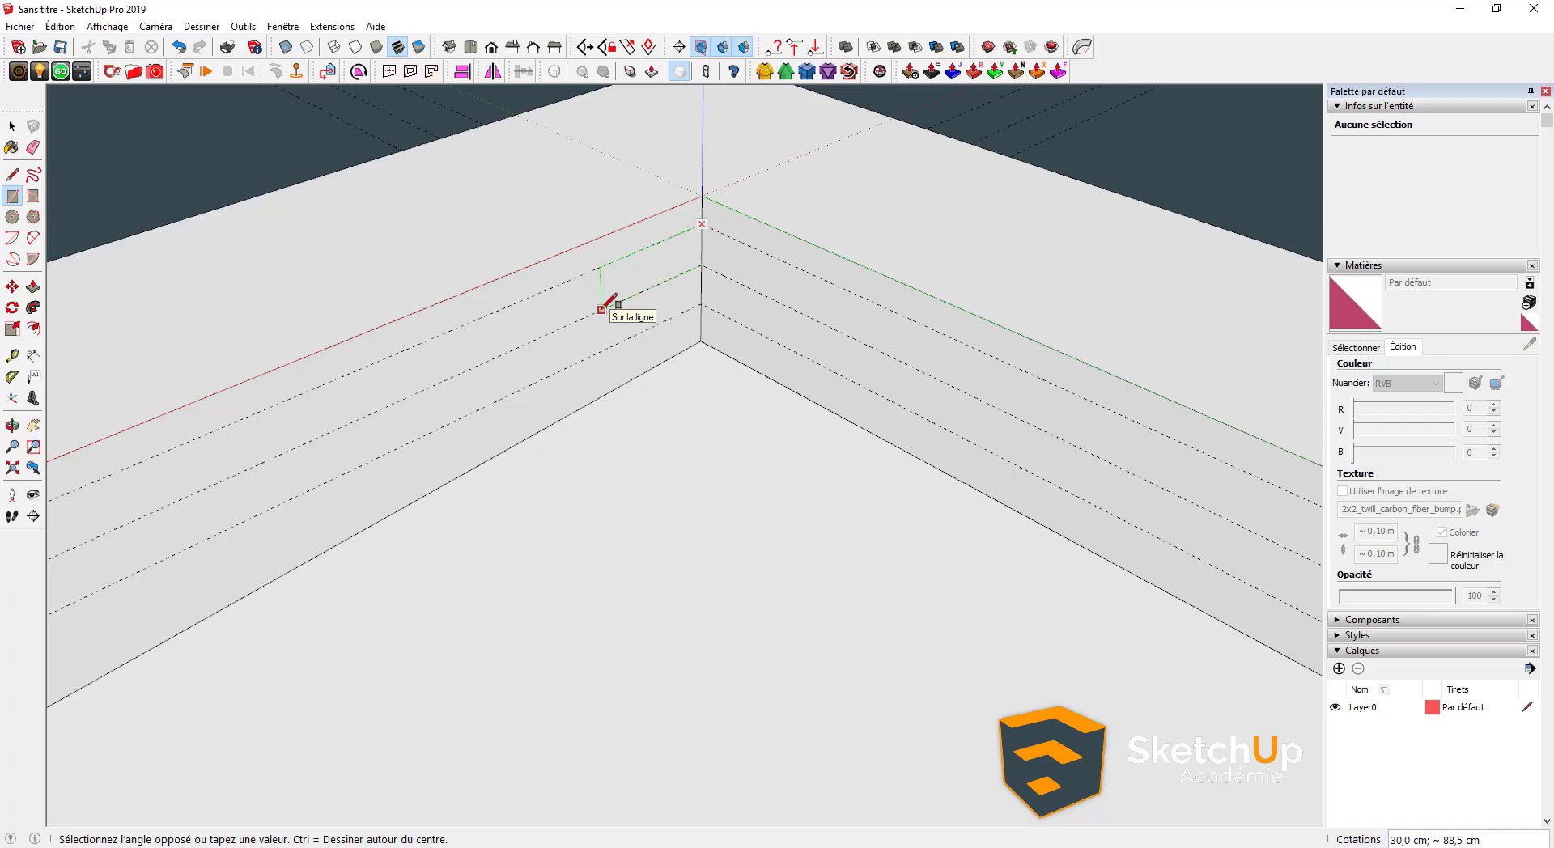
{"action": "type", "text": "9"}
{"action": "key", "text": "BackSpace"}
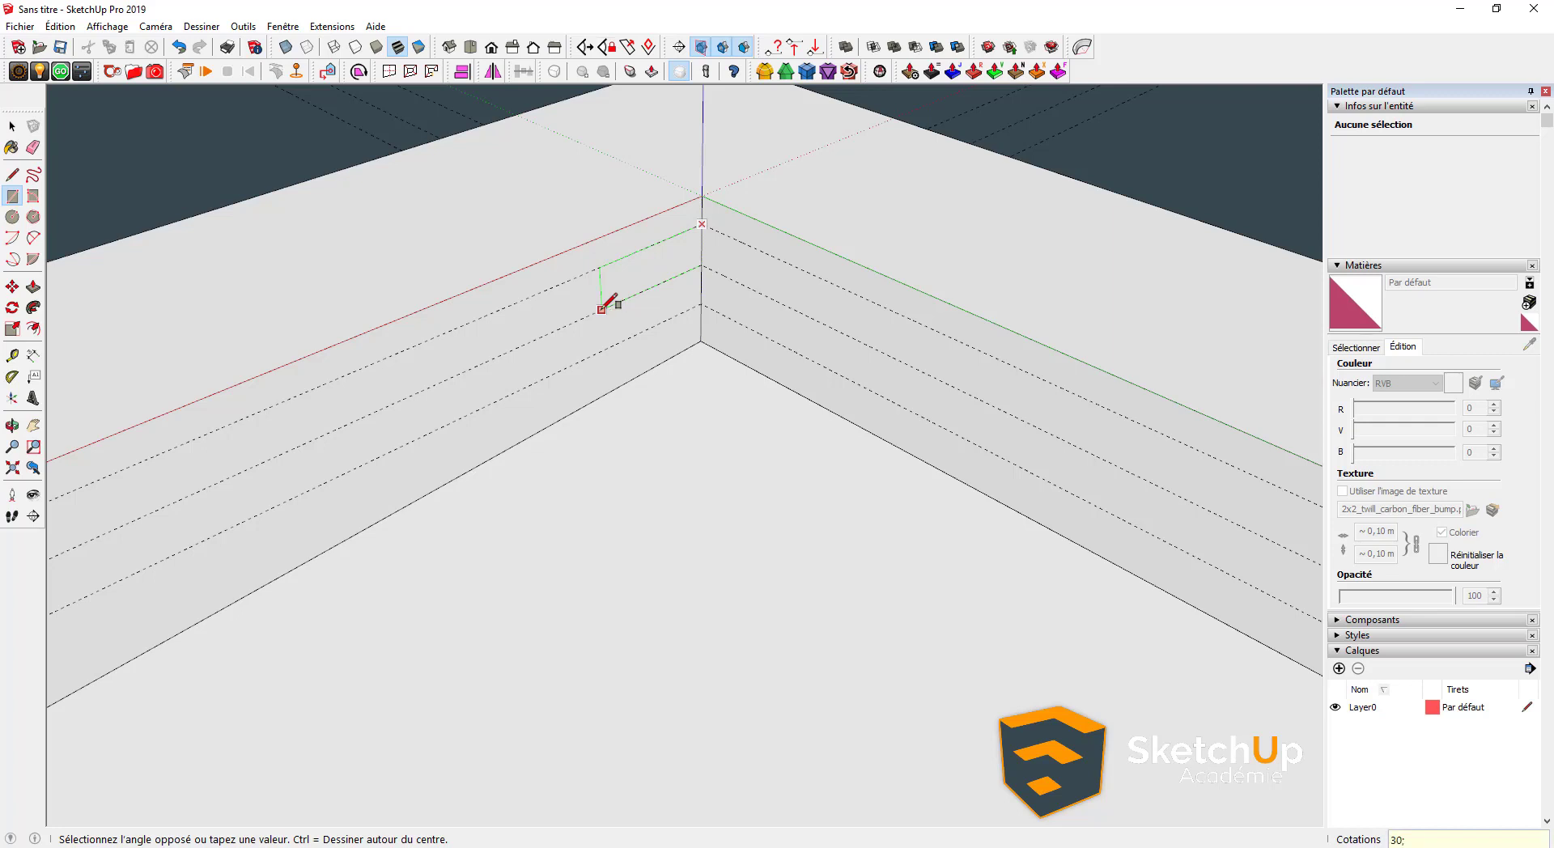
{"action": "key", "text": "Return"}
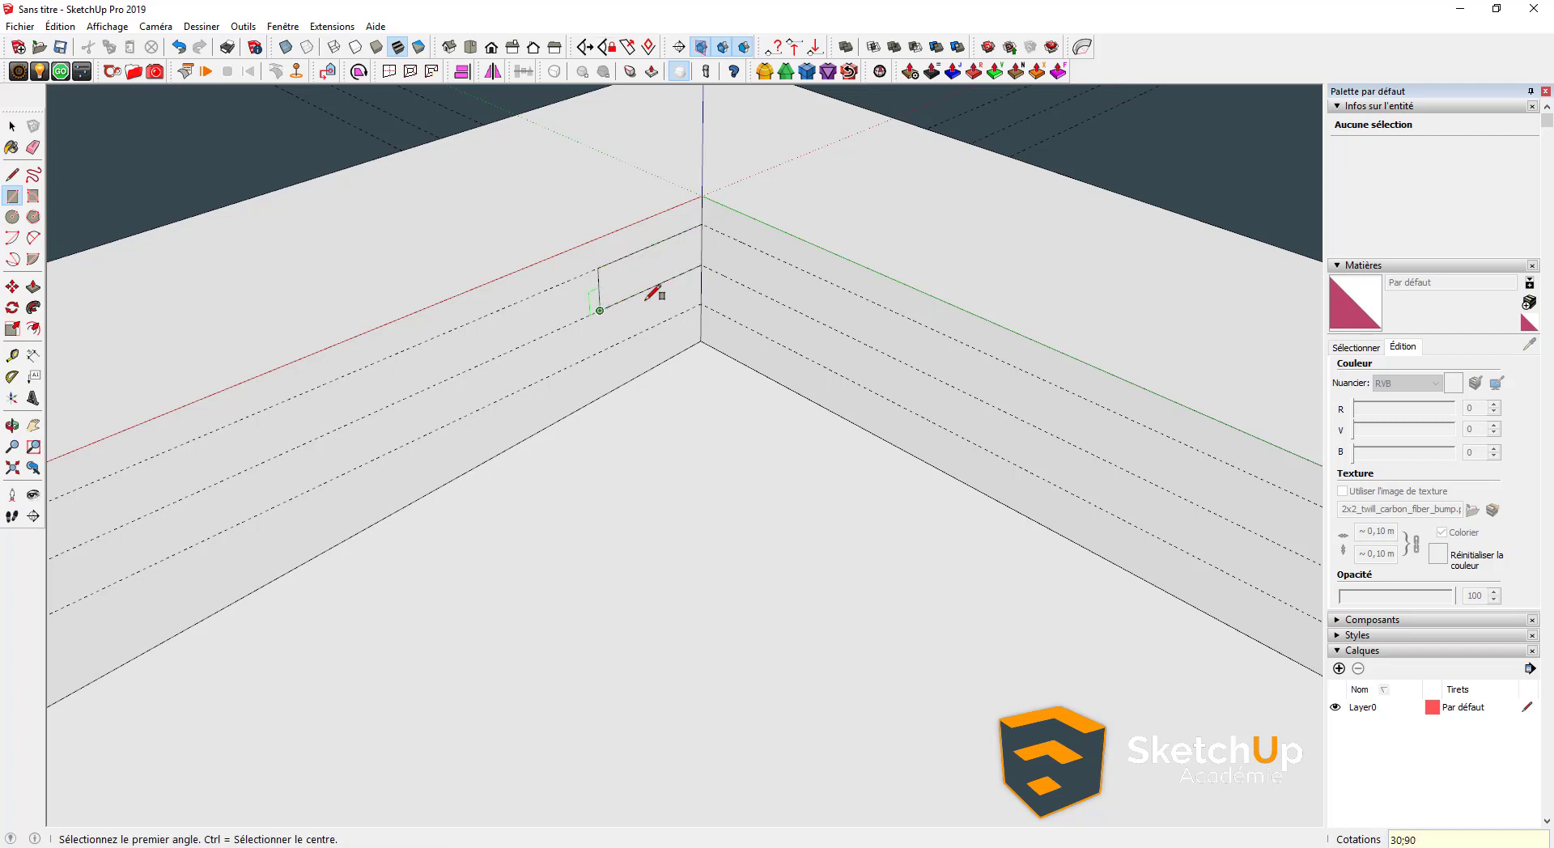
Try to draw a 90 by 120 cm rectangle on the long wall from the corner at the second guide
{"action": "left_click", "coordinate": [701, 264]}
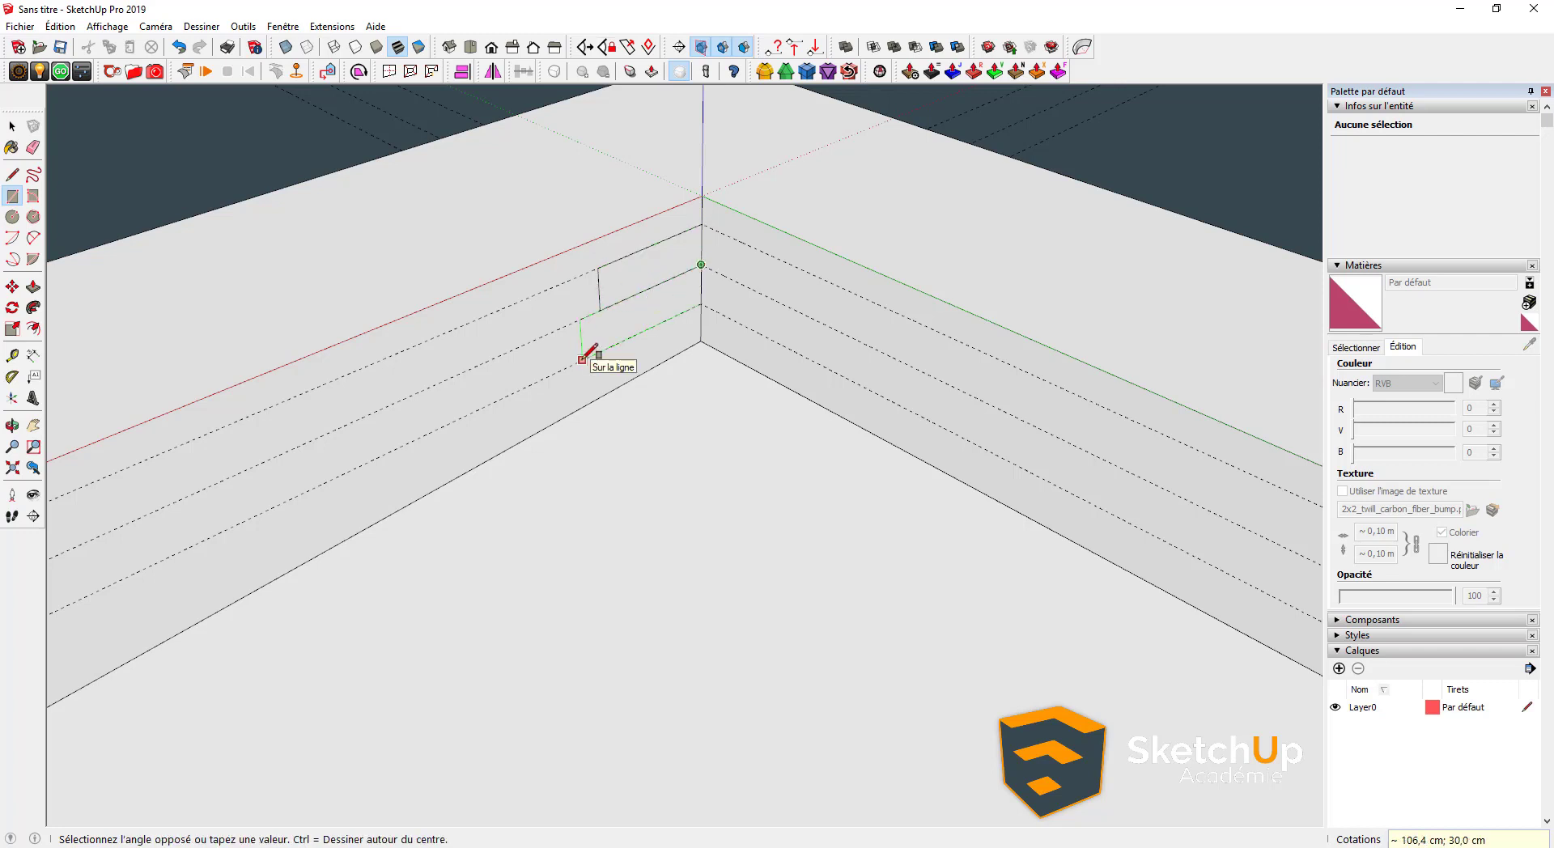
{"action": "type", "text": "90;120"}
{"action": "key", "text": "Return"}
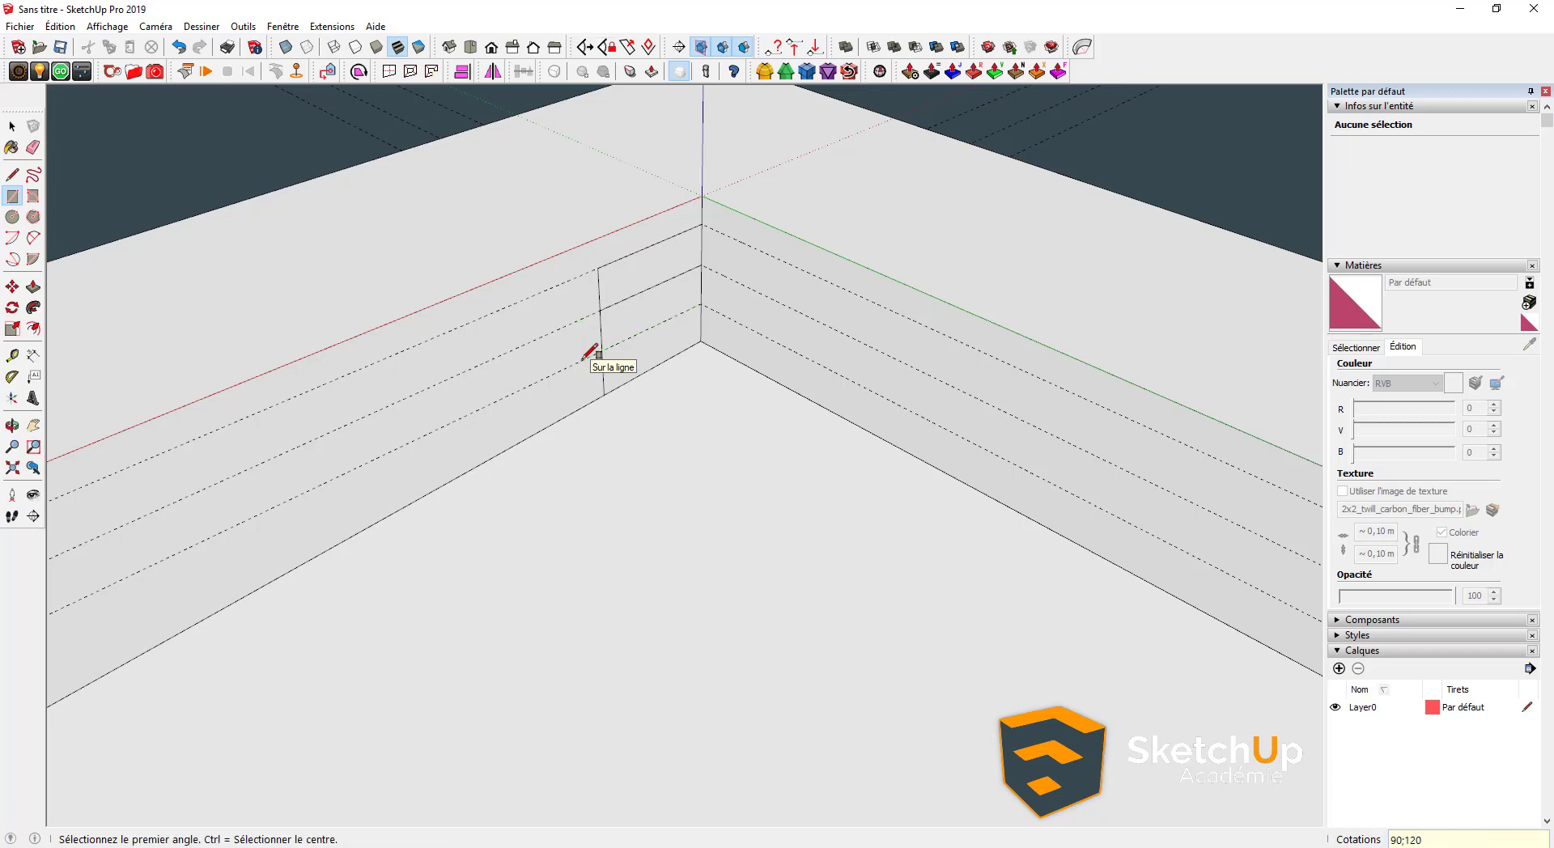
Draw a rectangle 30 cm high and 120 cm long on the long wall, from the corner at the second guide
{"action": "left_click", "coordinate": [701, 265]}
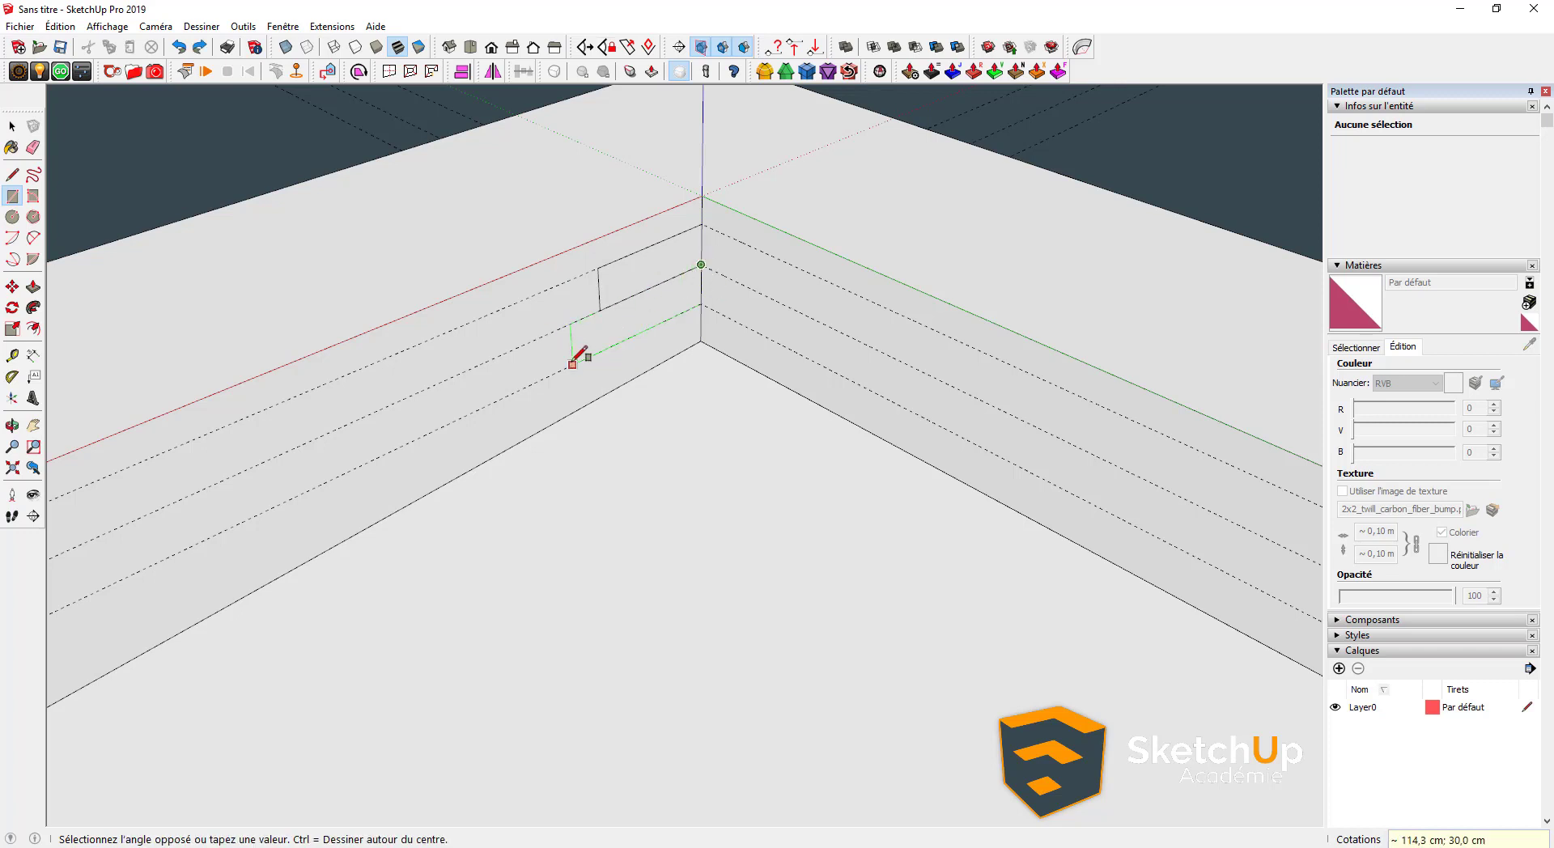
{"action": "left_click", "coordinate": [573, 365]}
{"action": "type", "text": "120"}
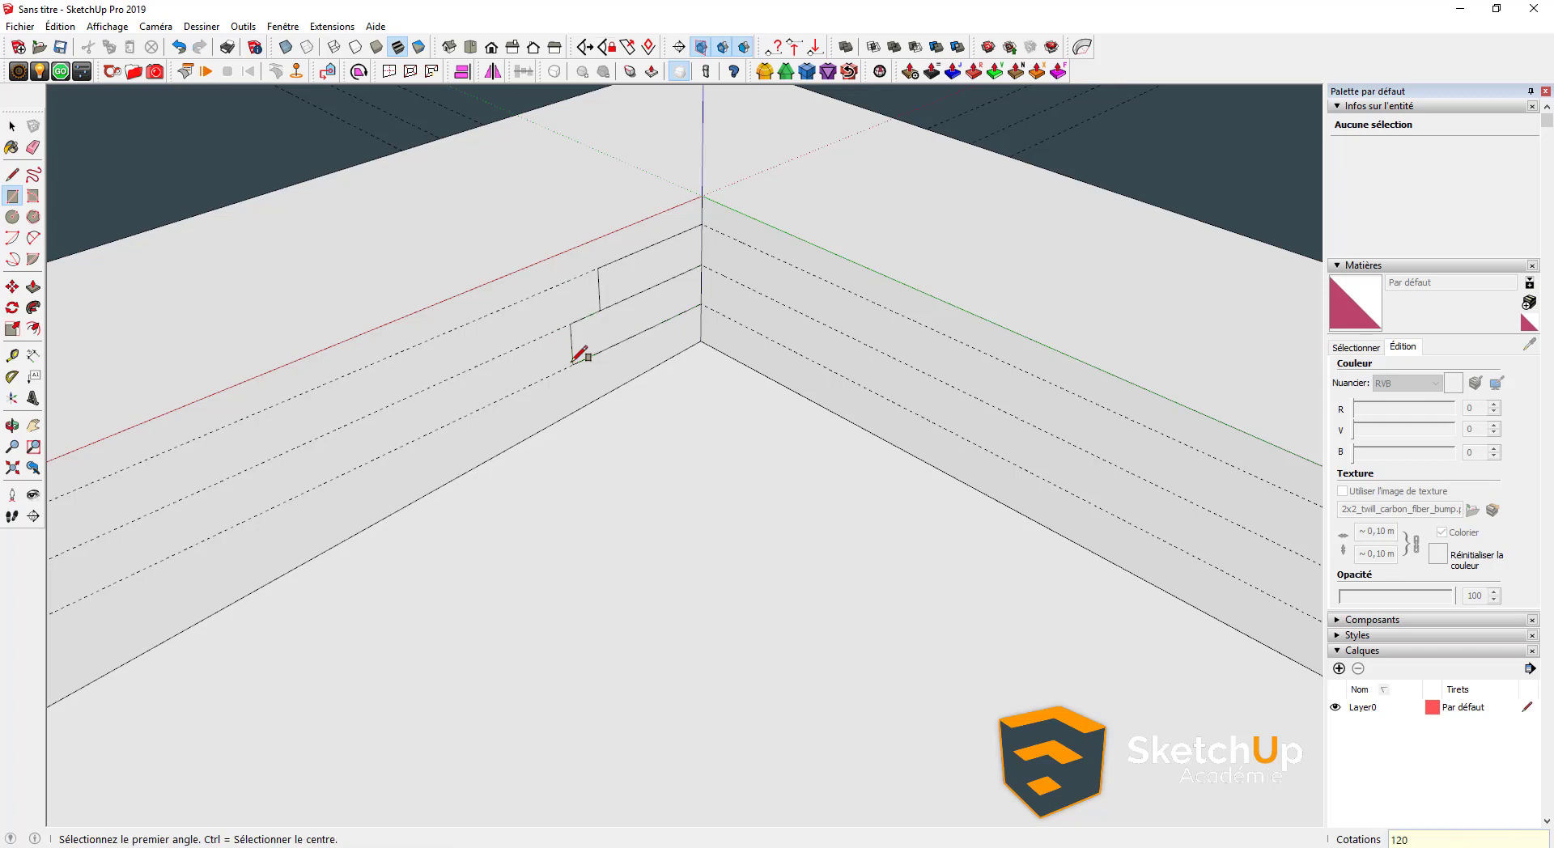
{"action": "key", "text": "Return"}
Place a horizontal guide on the long wall 30 cm below the third guide
{"action": "left_click", "coordinate": [701, 304]}
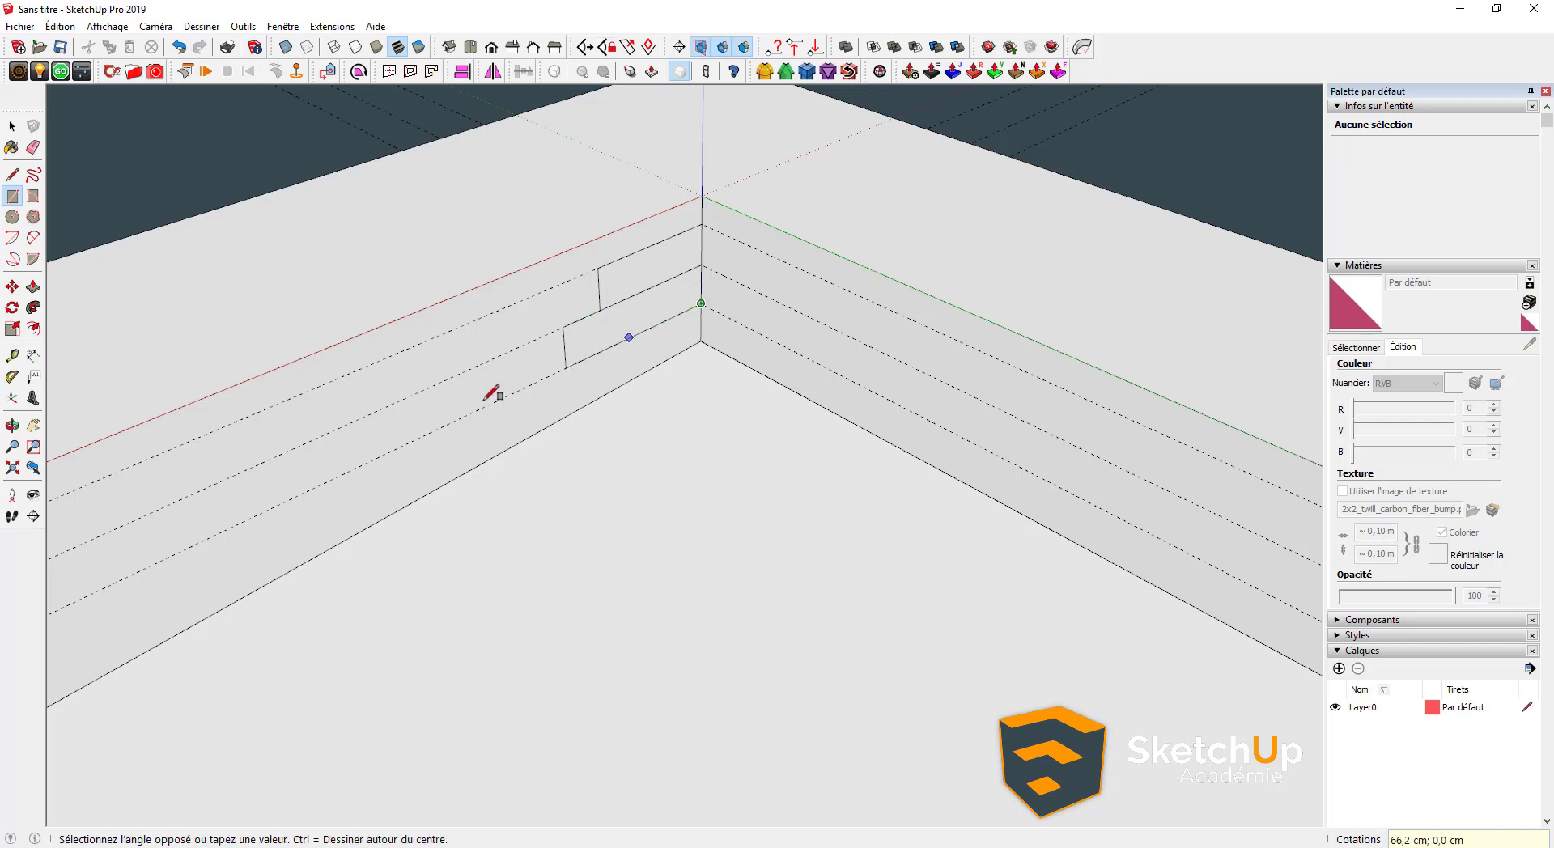
{"action": "key", "text": "t"}
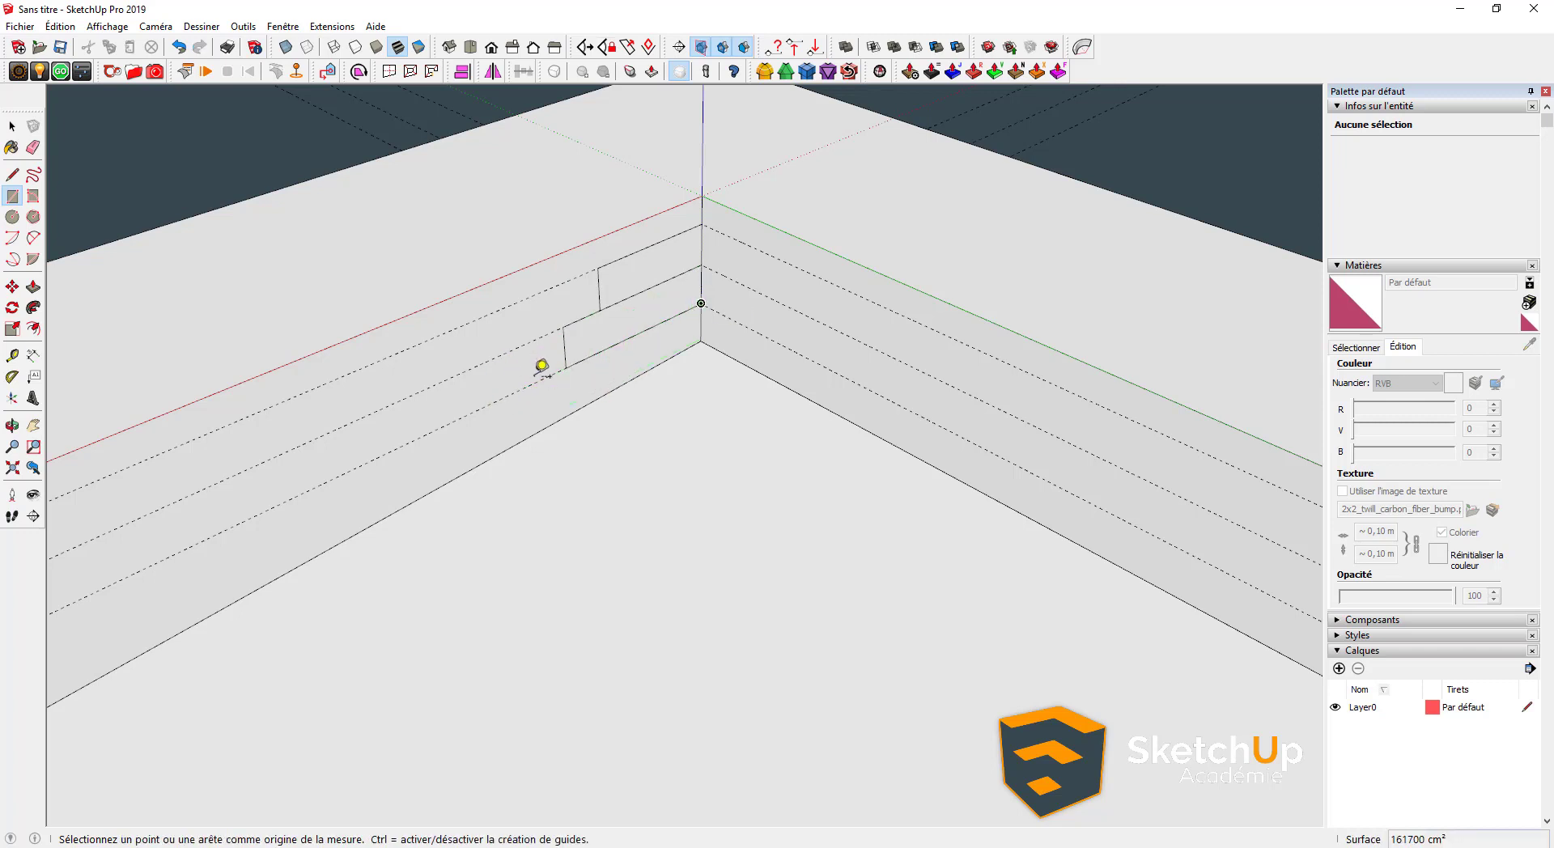
{"action": "left_click", "coordinate": [690, 345]}
{"action": "left_click", "coordinate": [624, 353]}
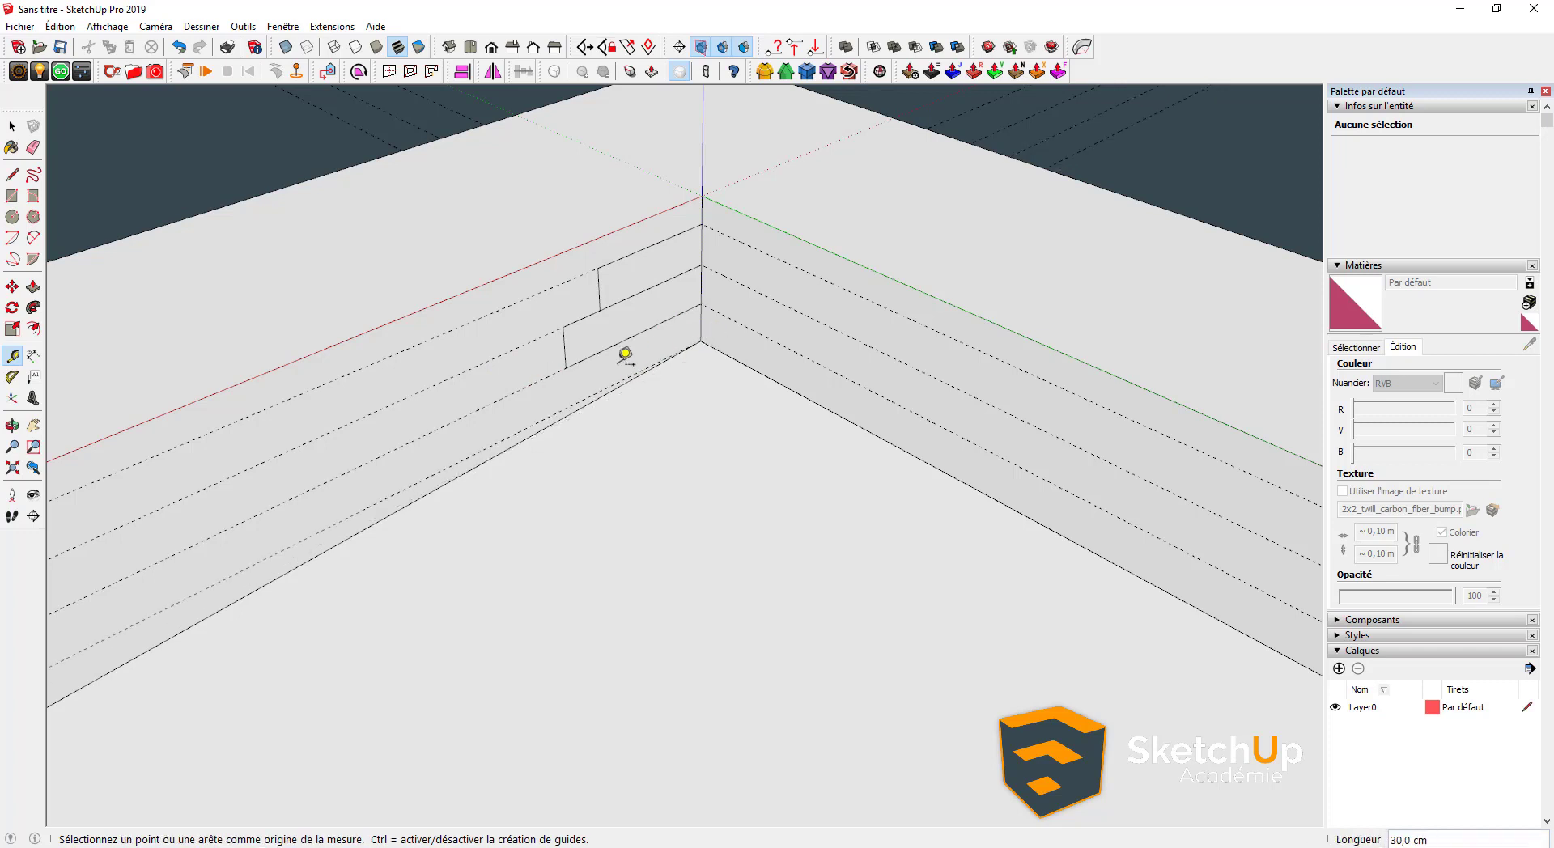
Draw a longer third step rectangle on the long wall, from the corner at the third guide down to the lowest guide
{"action": "key", "text": "r"}
{"action": "left_click", "coordinate": [701, 305]}
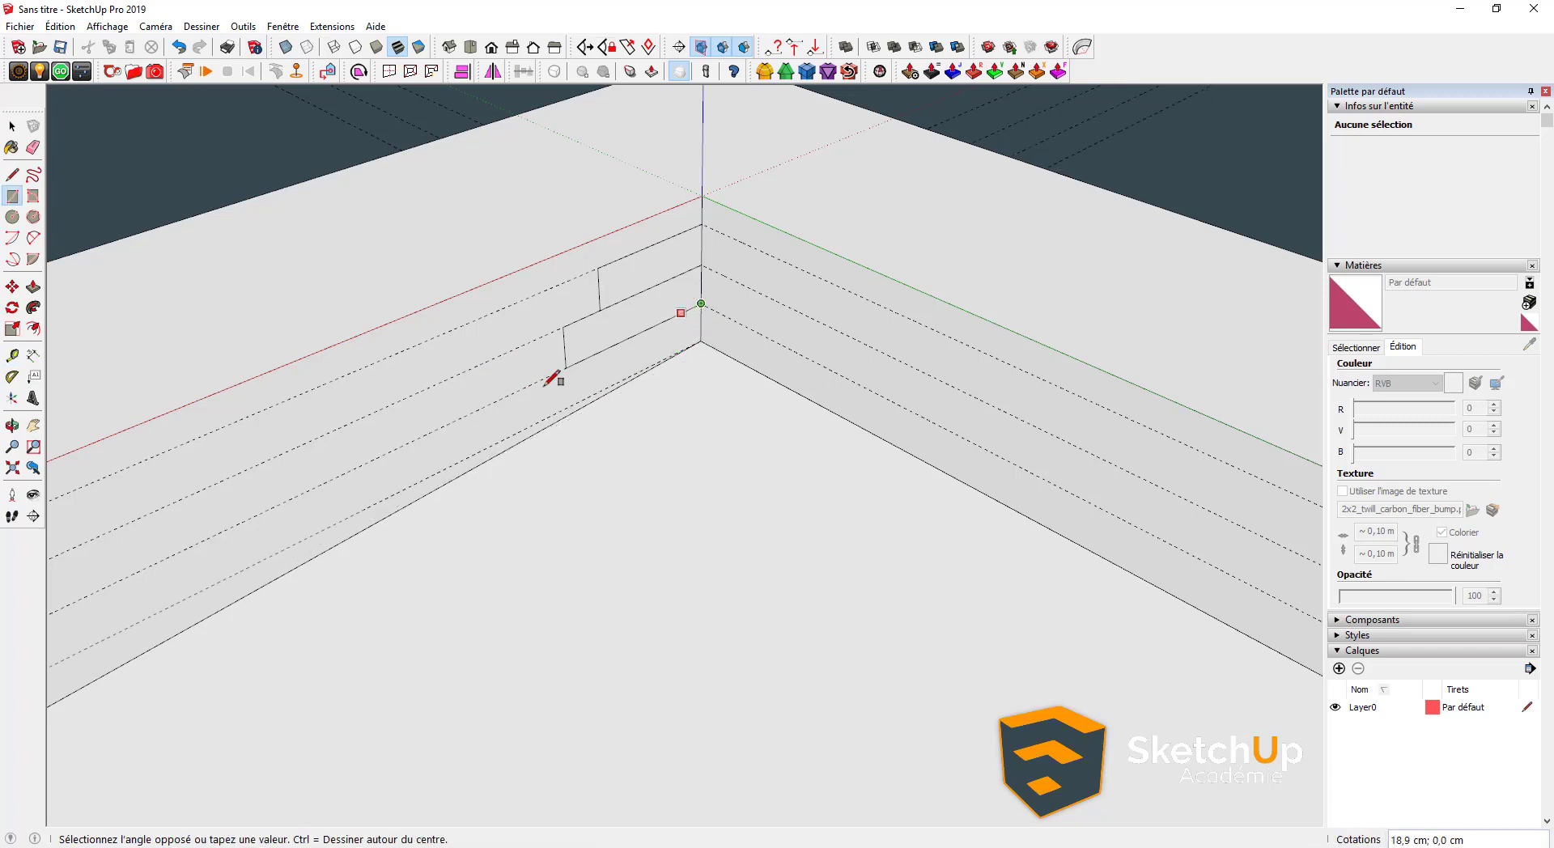
{"action": "left_click", "coordinate": [530, 425]}
{"action": "key", "text": "space"}
{"action": "scroll", "coordinate": [570, 385], "scroll_direction": "up", "scroll_amount": 1}
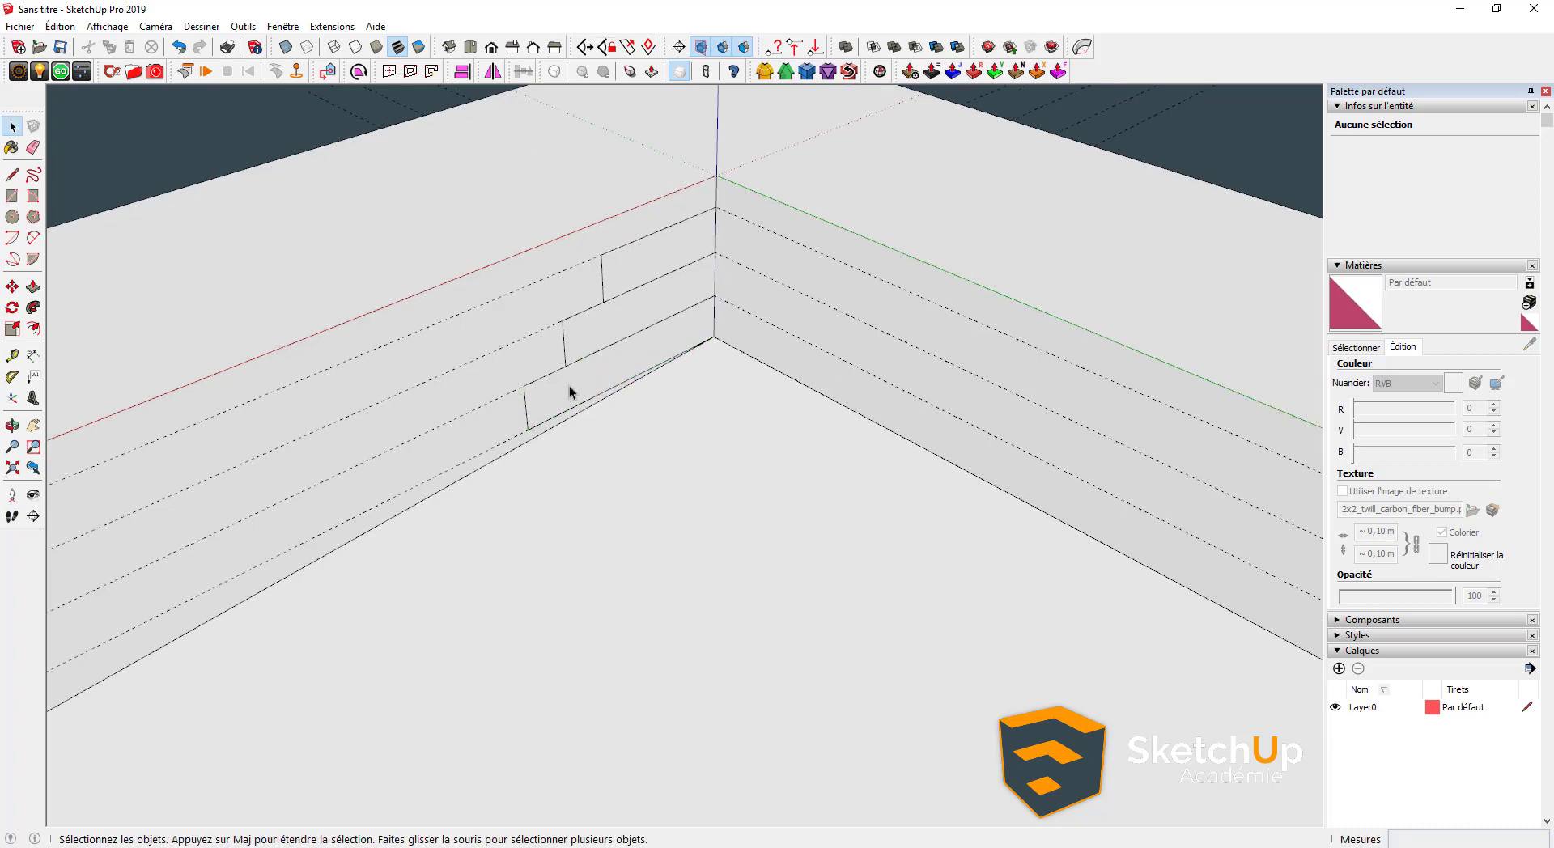
Erase the inner edges between the stacked rectangles to leave a single stepped profile on the long wall
{"action": "key", "text": "e"}
{"action": "mouse_move", "coordinate": [626, 301]}
{"action": "left_mouse_down"}
{"action": "mouse_move", "coordinate": [619, 342]}
{"action": "mouse_move", "coordinate": [638, 272]}
{"action": "mouse_move", "coordinate": [520, 392]}
{"action": "left_mouse_up"}
{"action": "scroll", "coordinate": [527, 429], "scroll_direction": "up", "scroll_amount": 4}
{"action": "key", "text": "space"}
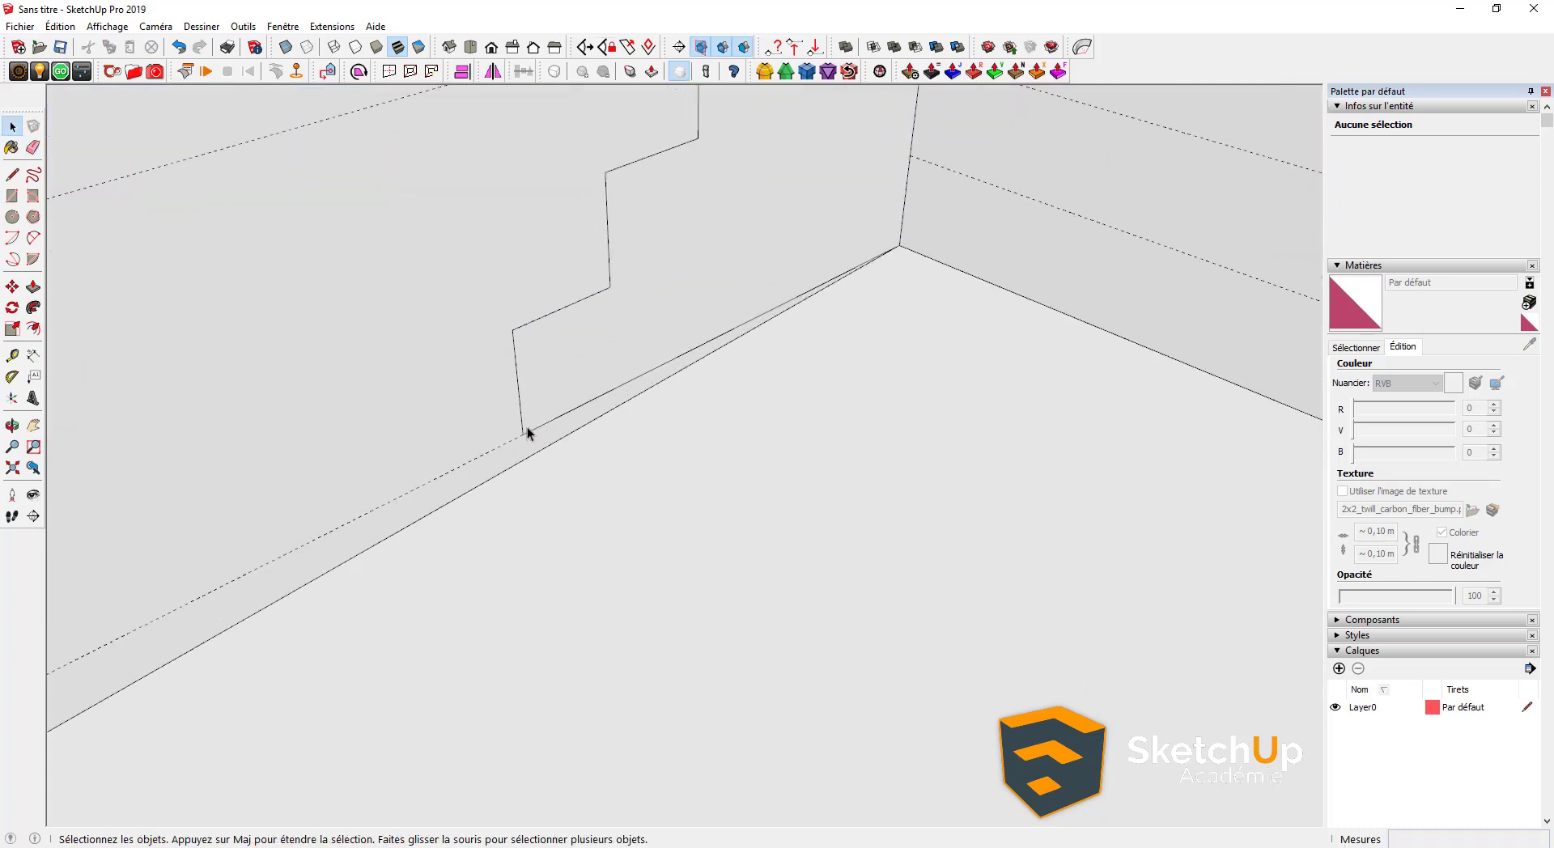
Move the outer bottom corner of the lowest step vertically down onto the sloping floor edge
{"action": "key", "text": "m"}
{"action": "left_click", "coordinate": [522, 433]}
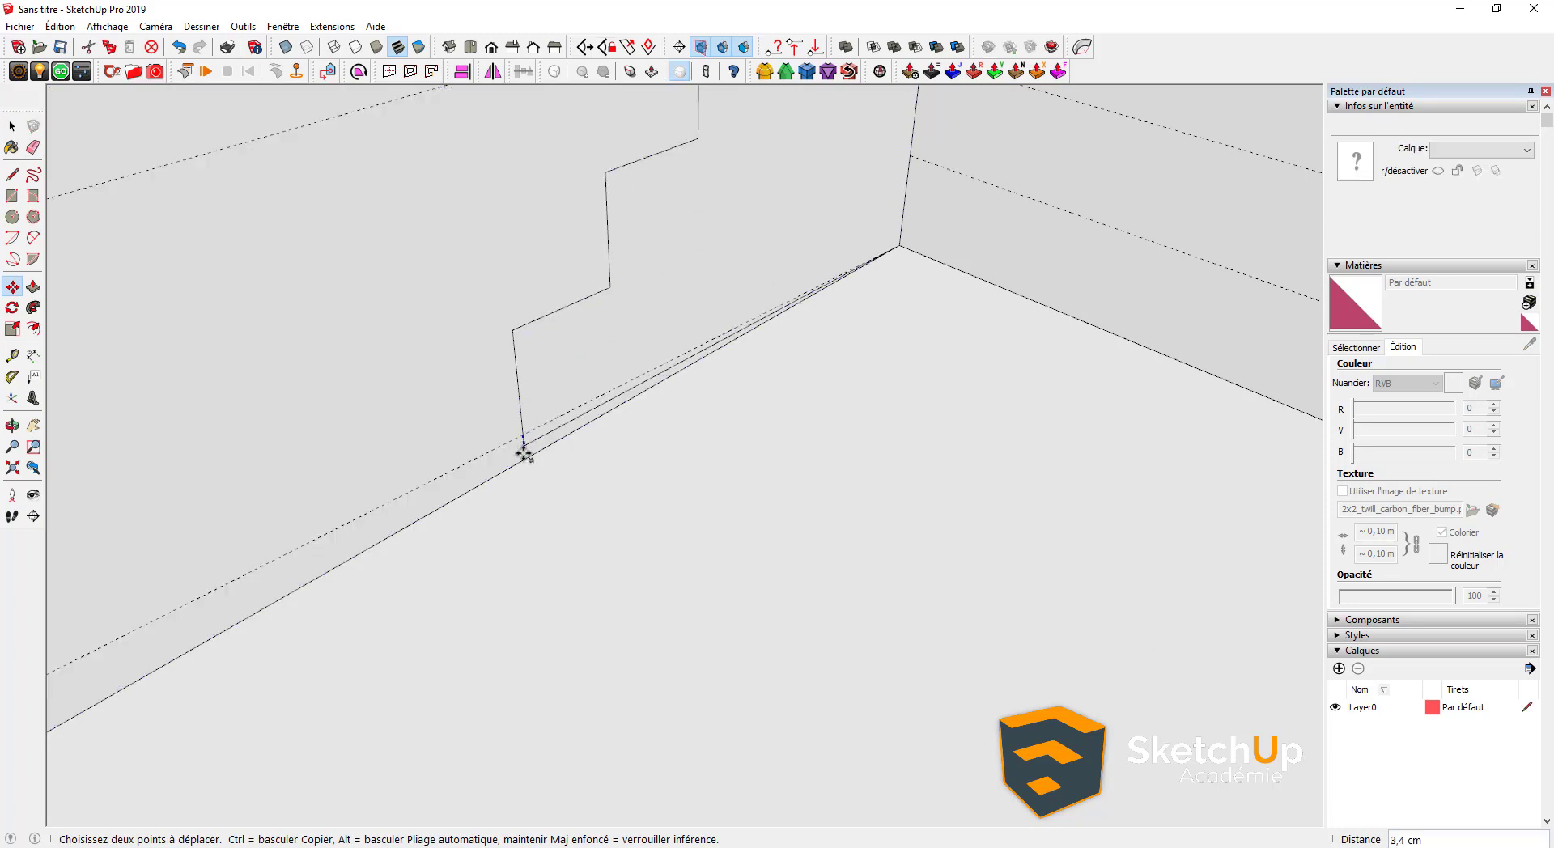
{"action": "left_click", "coordinate": [525, 457]}
{"action": "key", "text": "space"}
{"action": "scroll", "coordinate": [551, 385], "scroll_direction": "down", "scroll_amount": 3}
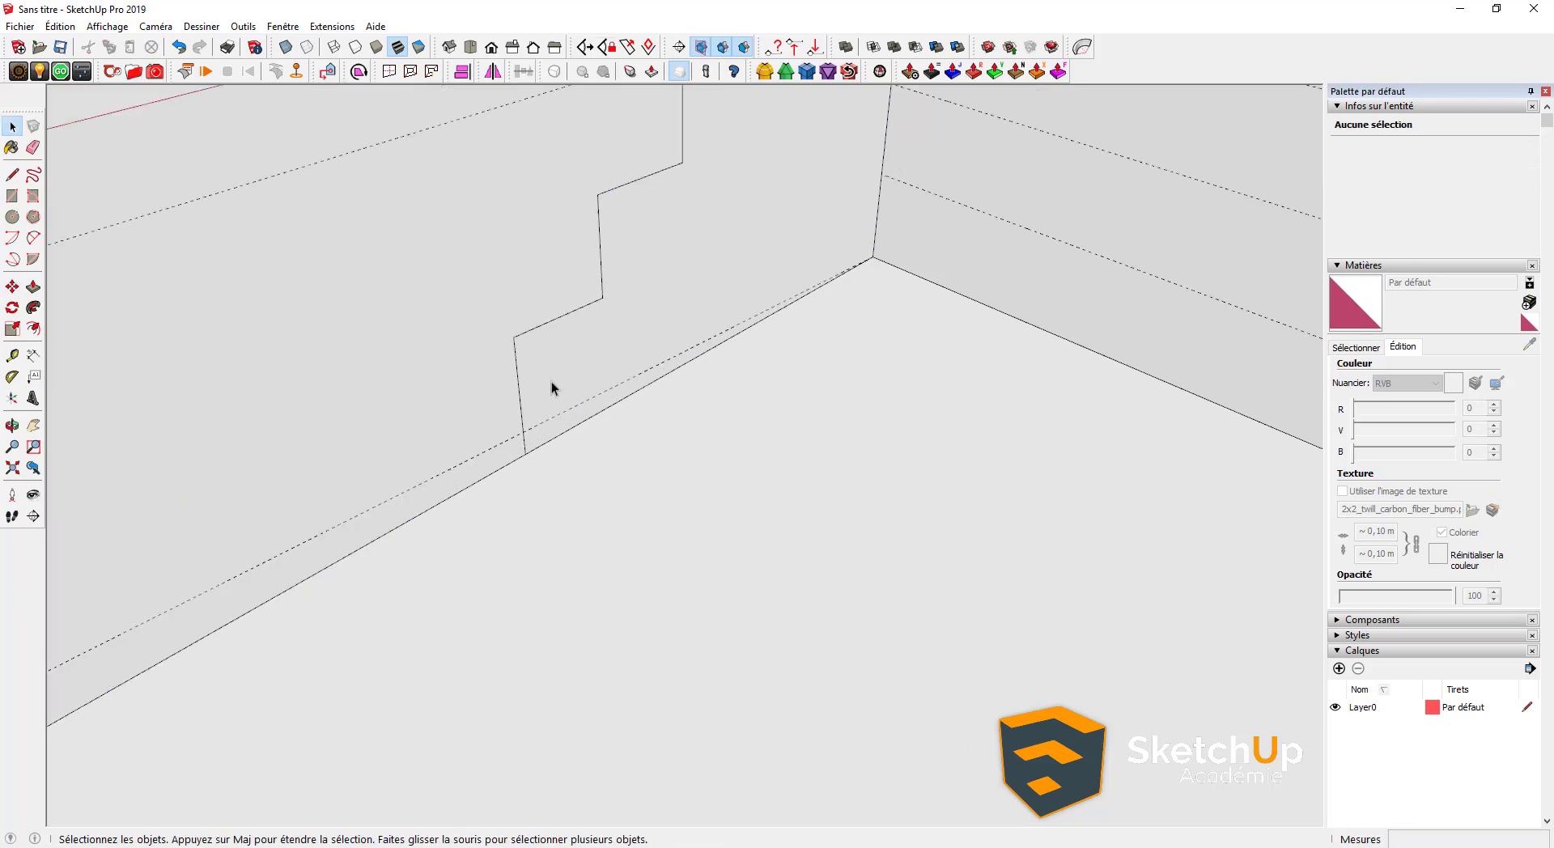
Extrude the stepped profile out from the long wall along the short wall to form a solid staircase
{"action": "scroll", "coordinate": [556, 371], "scroll_direction": "down", "scroll_amount": 2}
{"action": "middle_click_drag", "start_coordinate": [596, 307], "coordinate": [663, 371]}
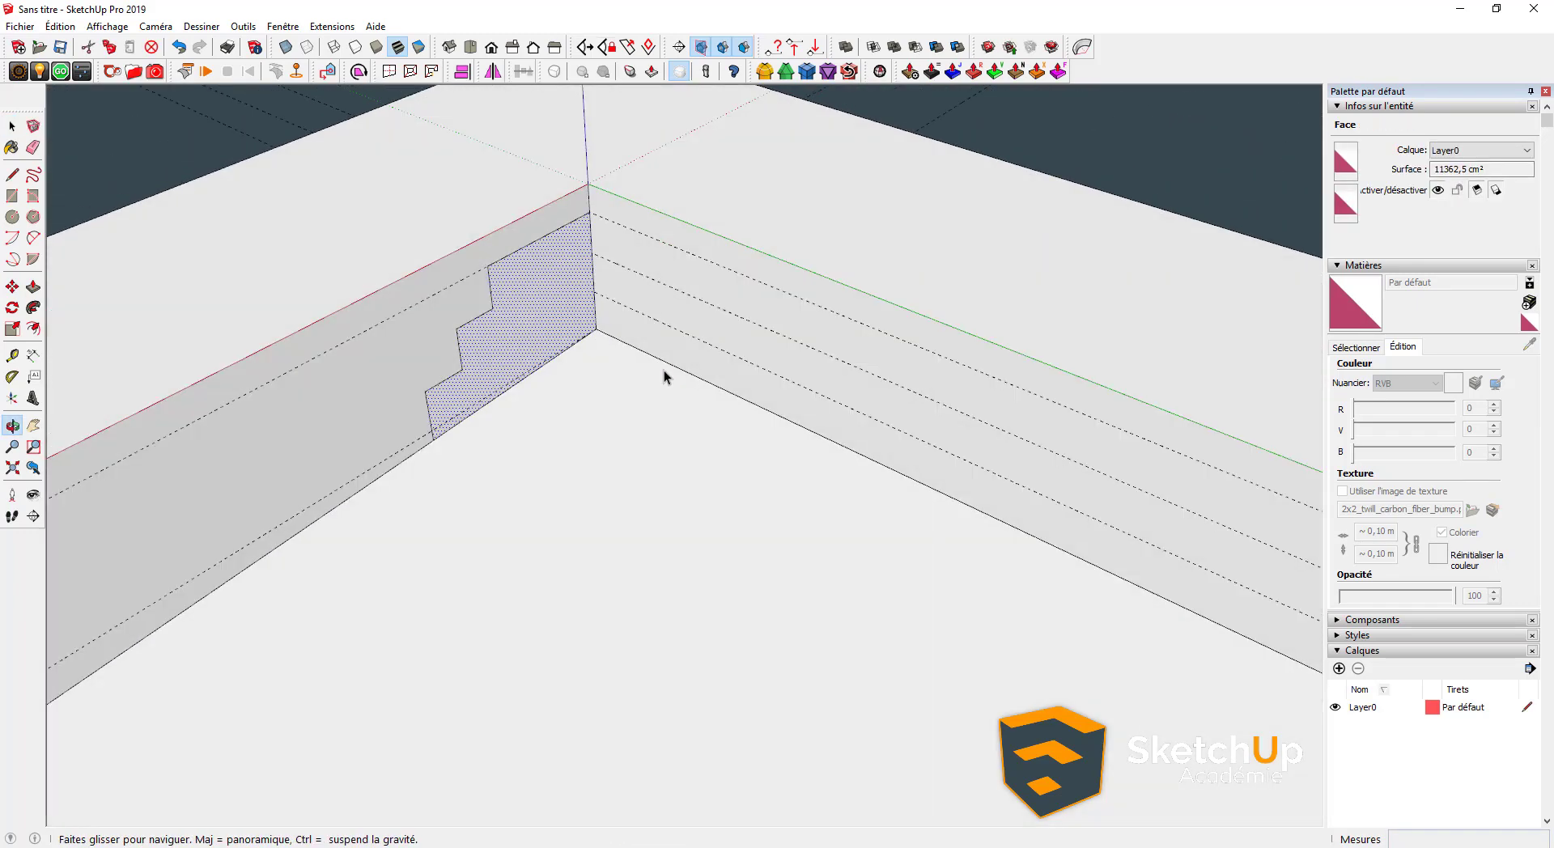
{"action": "key", "text": "p"}
{"action": "left_click", "coordinate": [540, 285]}
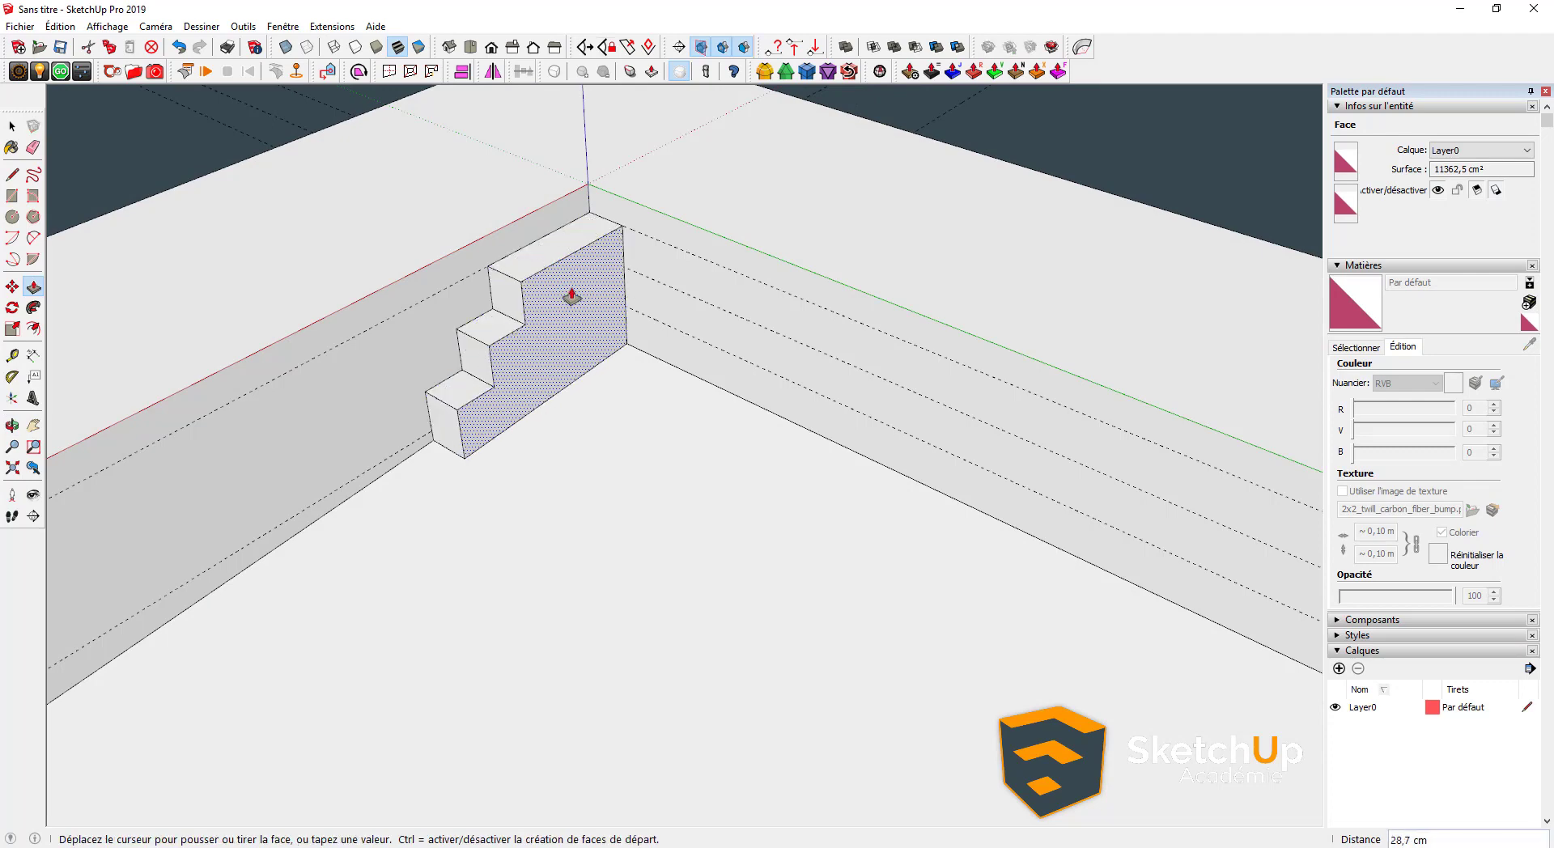
{"action": "type", "text": "90"}
{"action": "key", "text": "Return"}
{"action": "key", "text": "space"}
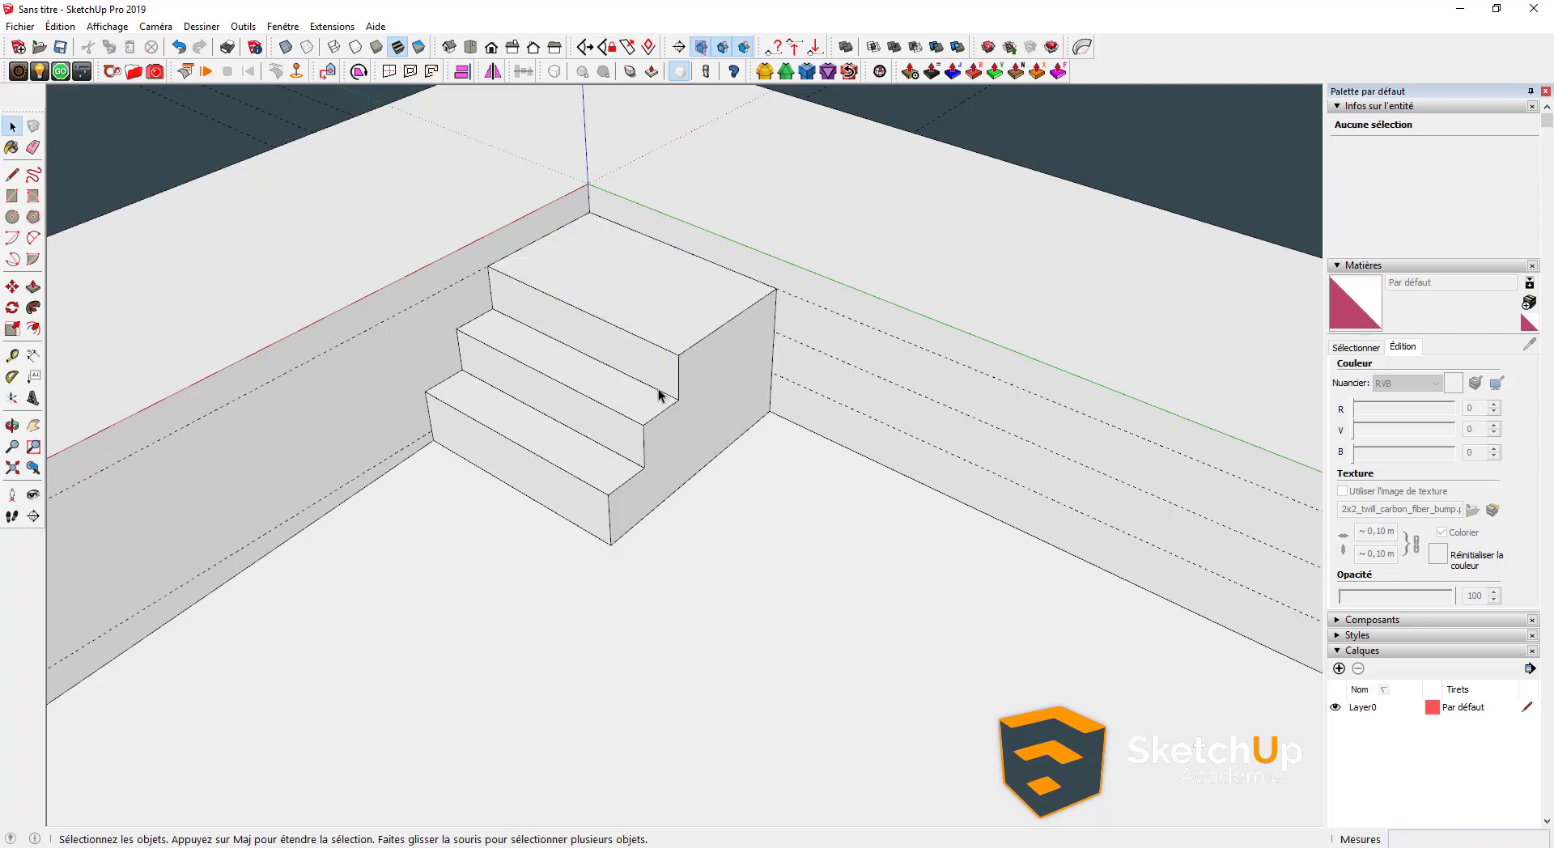
Draw two lines across the staircase's side face, from the inner corners of the two lower treads to the short wall
{"action": "key", "text": "l"}
{"action": "left_click", "coordinate": [645, 467]}
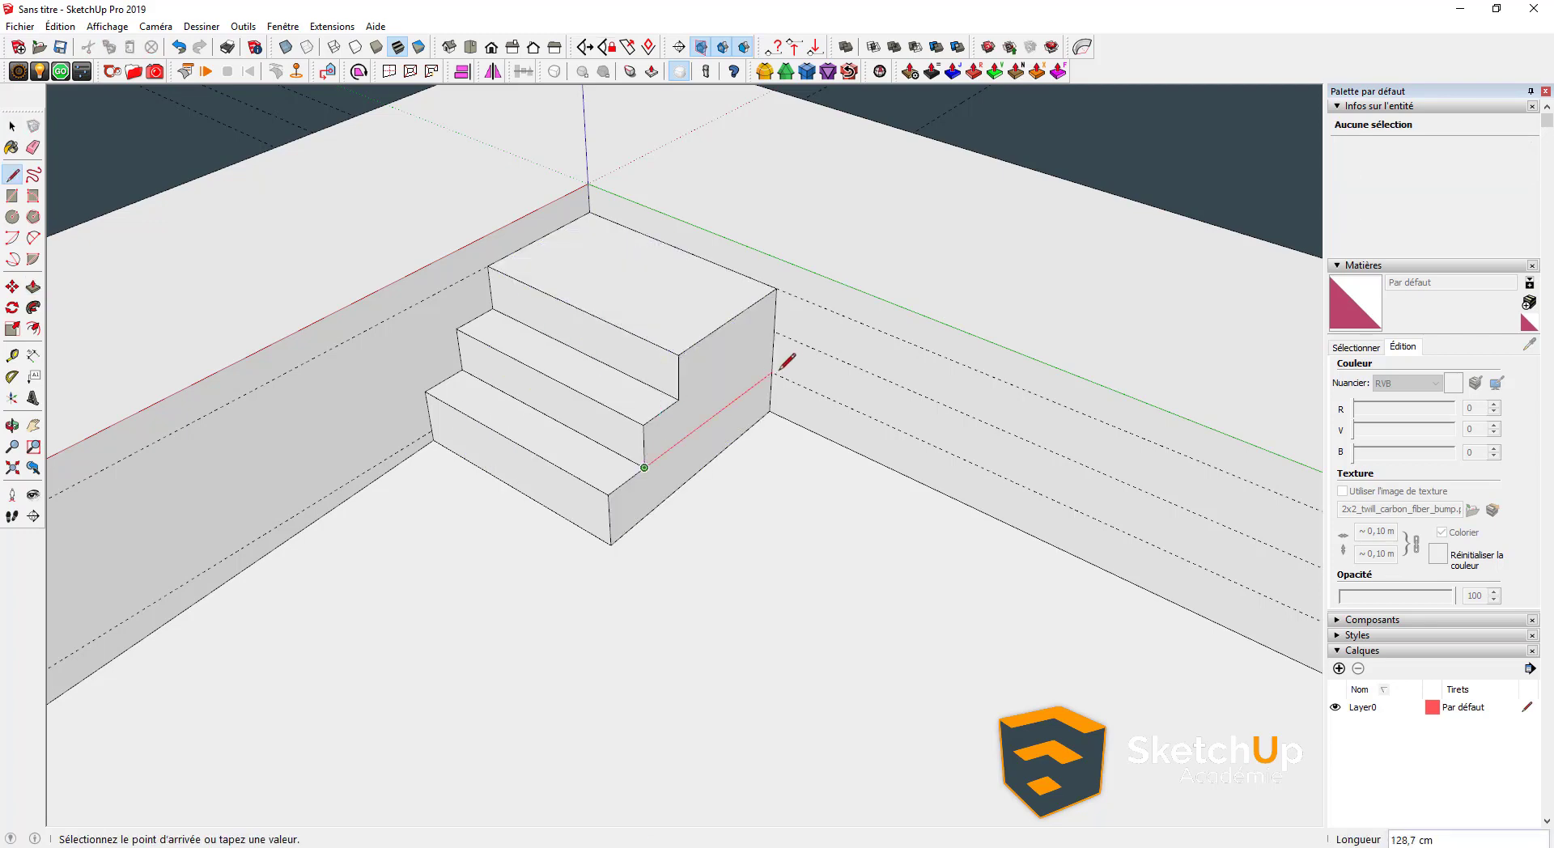
{"action": "left_click", "coordinate": [771, 373]}
{"action": "left_click", "coordinate": [678, 399]}
{"action": "left_click", "coordinate": [774, 330]}
{"action": "key", "text": "space"}
Push the side face of the top step back 60 cm and that of the middle step back 30 cm
{"action": "key", "text": "p"}
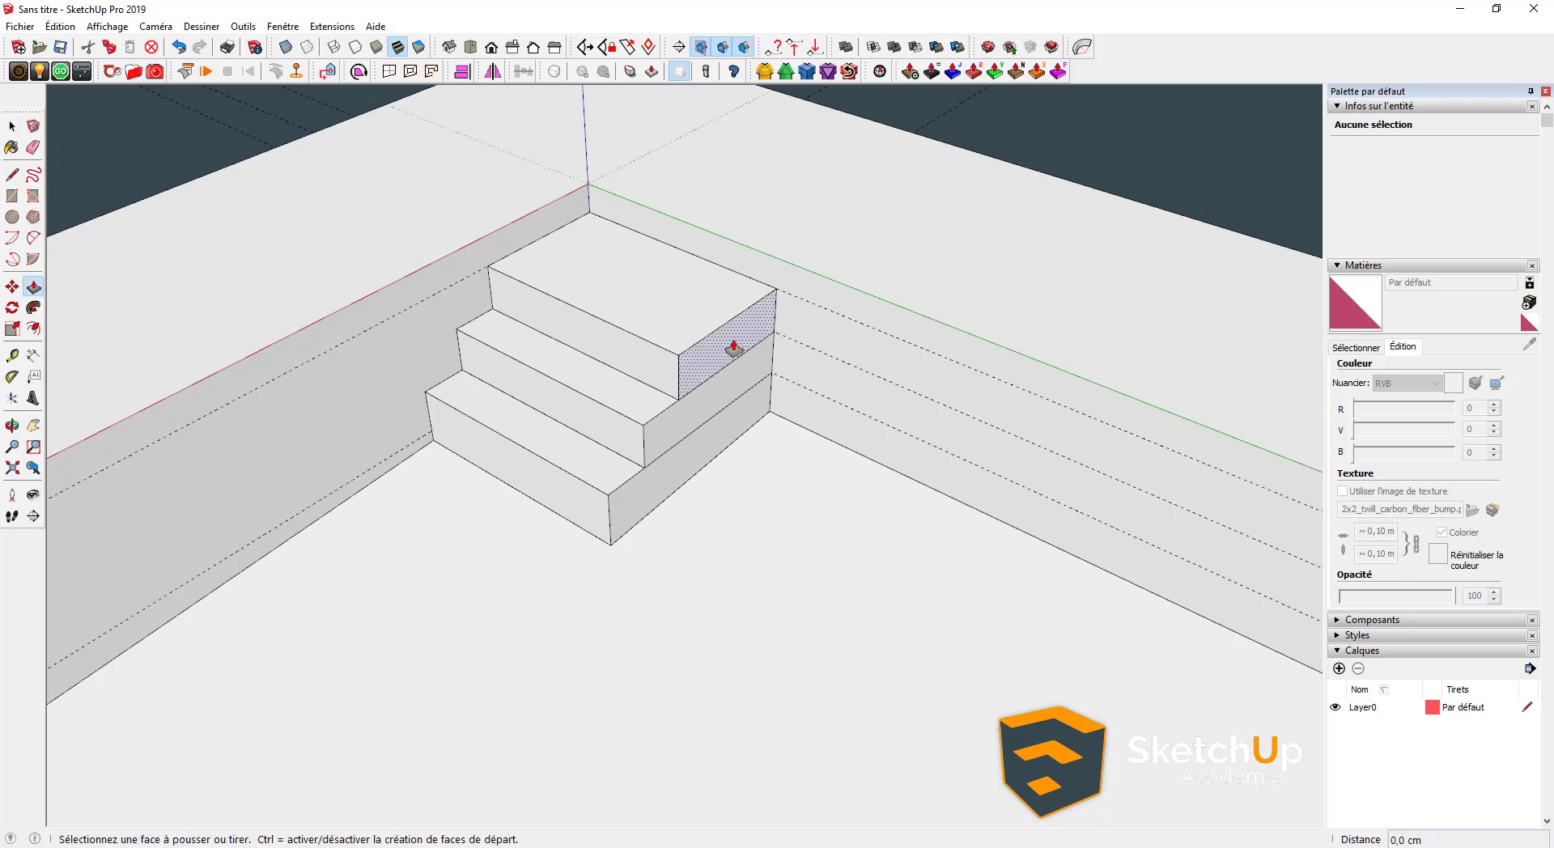
{"action": "left_click", "coordinate": [733, 344]}
{"action": "left_click", "coordinate": [643, 322]}
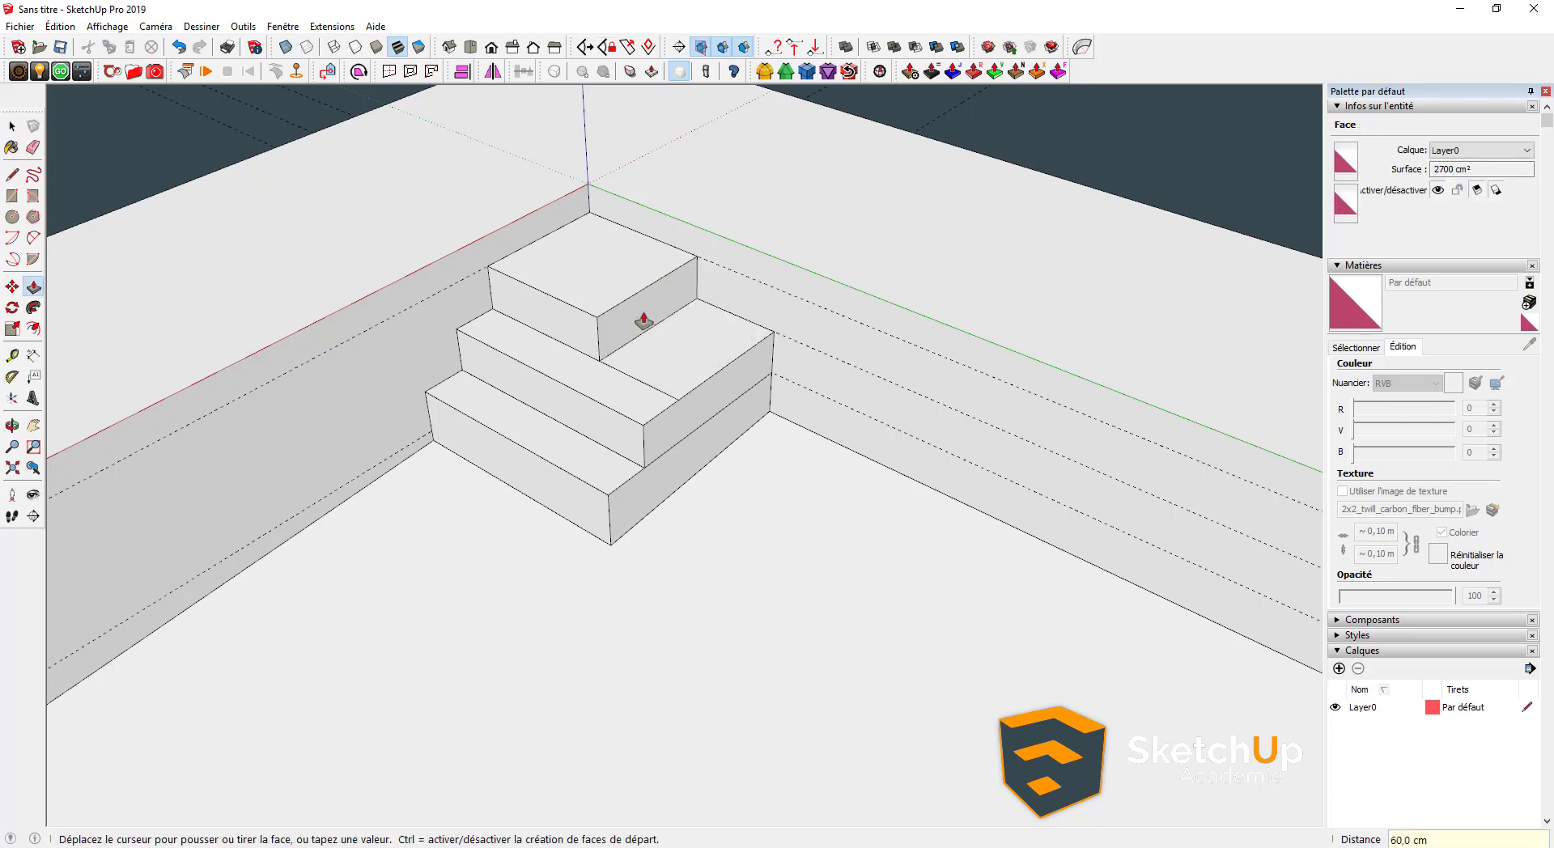
{"action": "left_click", "coordinate": [670, 416]}
{"action": "left_click", "coordinate": [644, 402]}
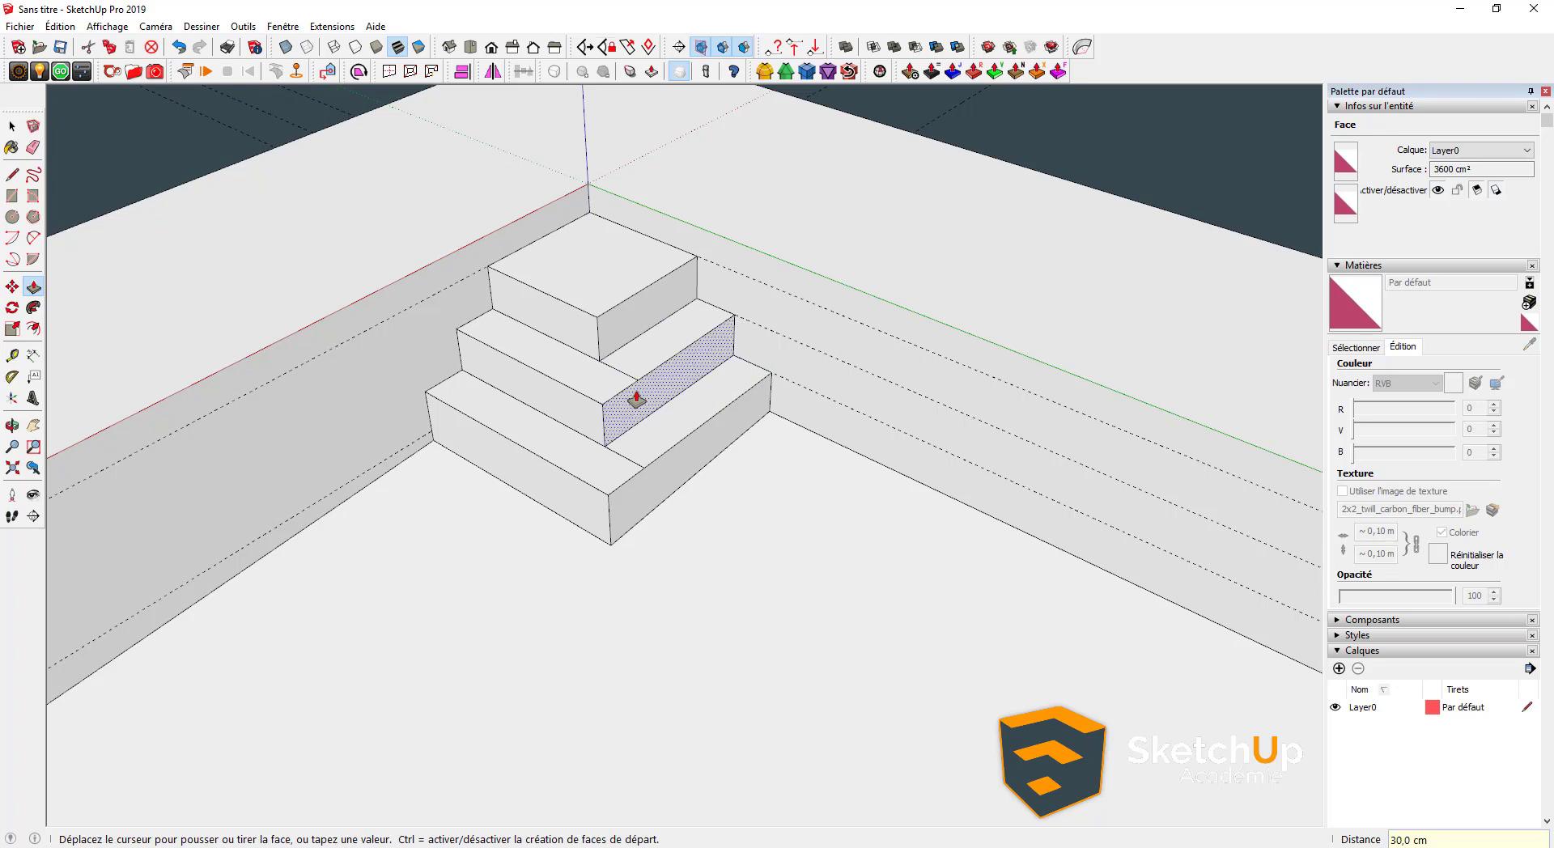
Erase the leftover edge across the tread of the corner steps
{"action": "scroll", "coordinate": [635, 404], "scroll_direction": "up", "scroll_amount": 2}
{"action": "key", "text": "e"}
{"action": "left_click", "coordinate": [619, 470]}
Erase the construction guides from the short wall and the long wall beside the corner steps
{"action": "scroll", "coordinate": [694, 410], "scroll_direction": "down", "scroll_amount": 3}
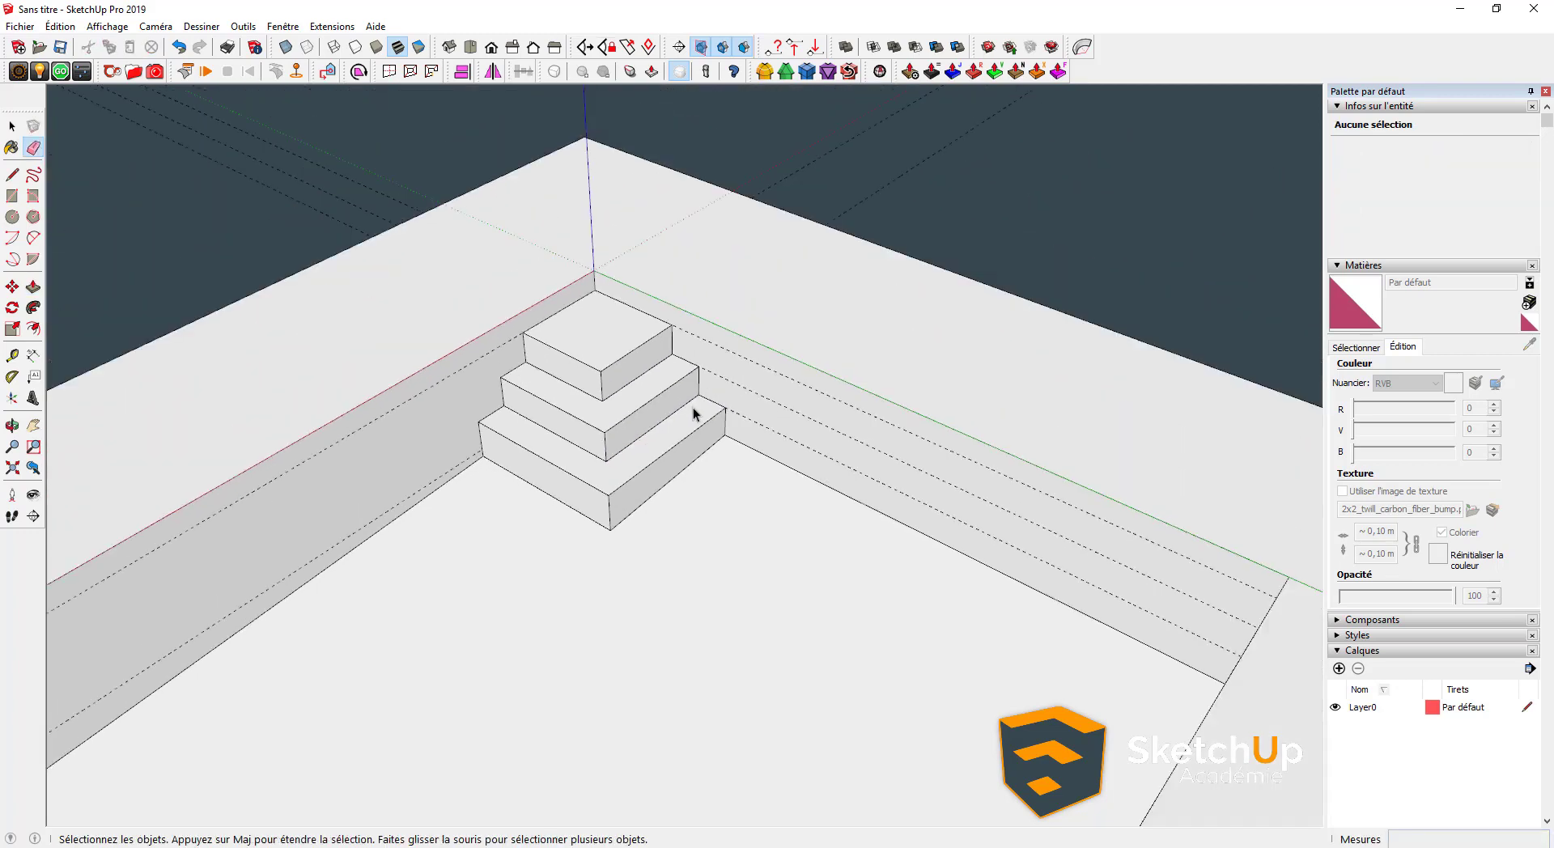
{"action": "left_click_drag", "start_coordinate": [813, 446], "coordinate": [815, 384]}
{"action": "scroll", "coordinate": [814, 384], "scroll_direction": "down", "scroll_amount": 2}
{"action": "left_click_drag", "start_coordinate": [495, 478], "coordinate": [467, 425]}
{"action": "scroll", "coordinate": [468, 425], "scroll_direction": "down", "scroll_amount": 4}
{"action": "key", "text": "space"}
{"action": "mouse_move", "coordinate": [851, 520]}
{"action": "middle_mouse_down"}
{"action": "mouse_move", "coordinate": [982, 526]}
{"action": "mouse_move", "coordinate": [409, 485]}
{"action": "mouse_move", "coordinate": [659, 491]}
{"action": "mouse_move", "coordinate": [741, 409]}
{"action": "mouse_move", "coordinate": [834, 479]}
{"action": "mouse_move", "coordinate": [607, 468]}
{"action": "mouse_move", "coordinate": [782, 442]}
{"action": "mouse_move", "coordinate": [385, 545]}
{"action": "mouse_move", "coordinate": [534, 312]}
{"action": "middle_mouse_up"}
{"action": "scroll", "coordinate": [741, 409], "scroll_direction": "down", "scroll_amount": 3}
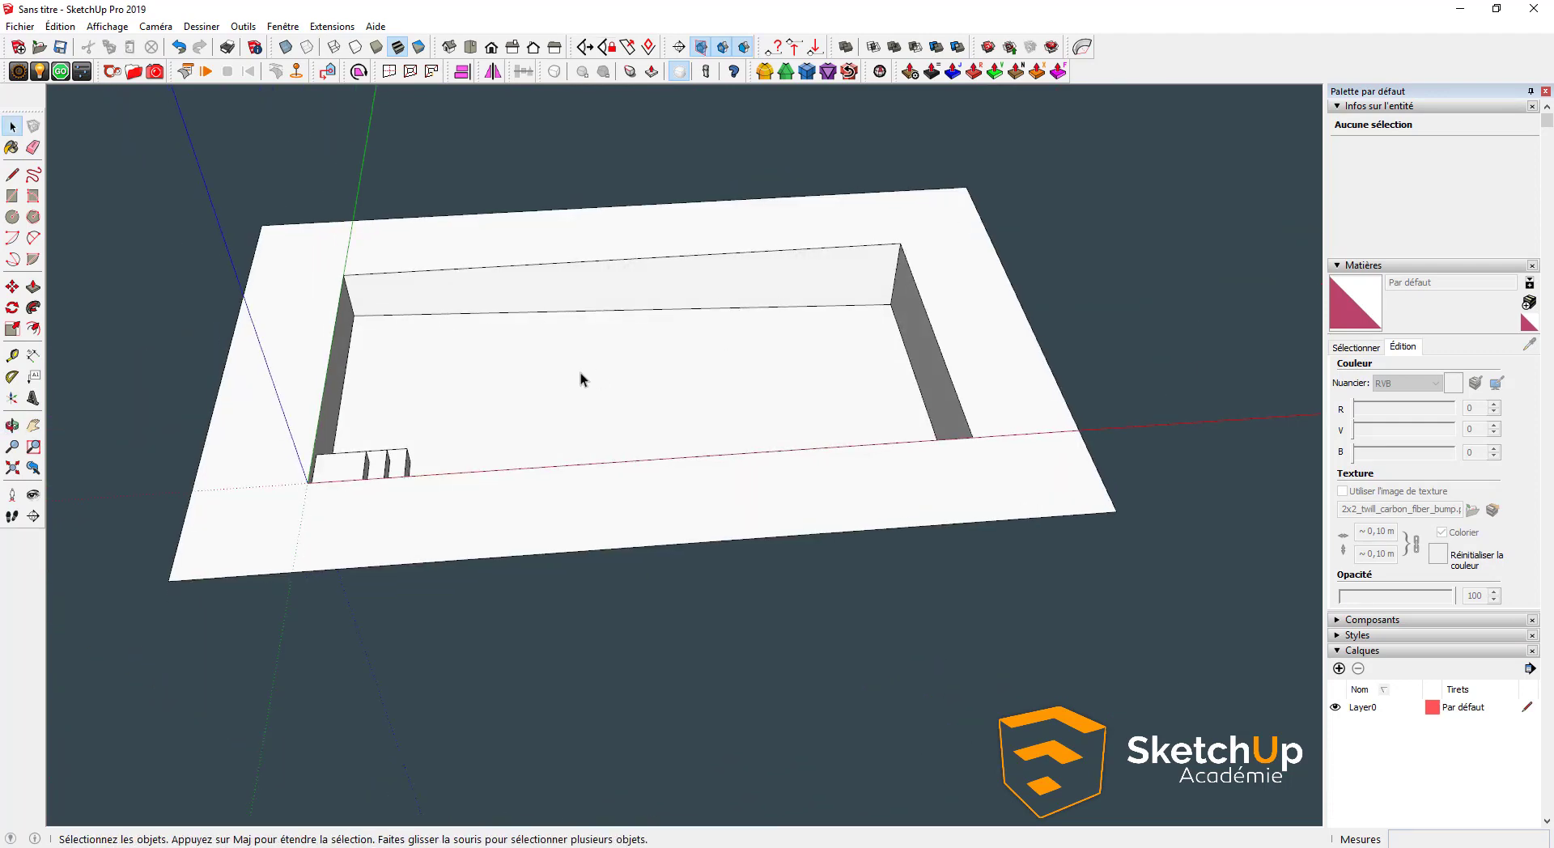
Select the entire pool with its border and place a copy of it behind the original along the green axis
{"action": "left_click", "coordinate": [913, 230]}
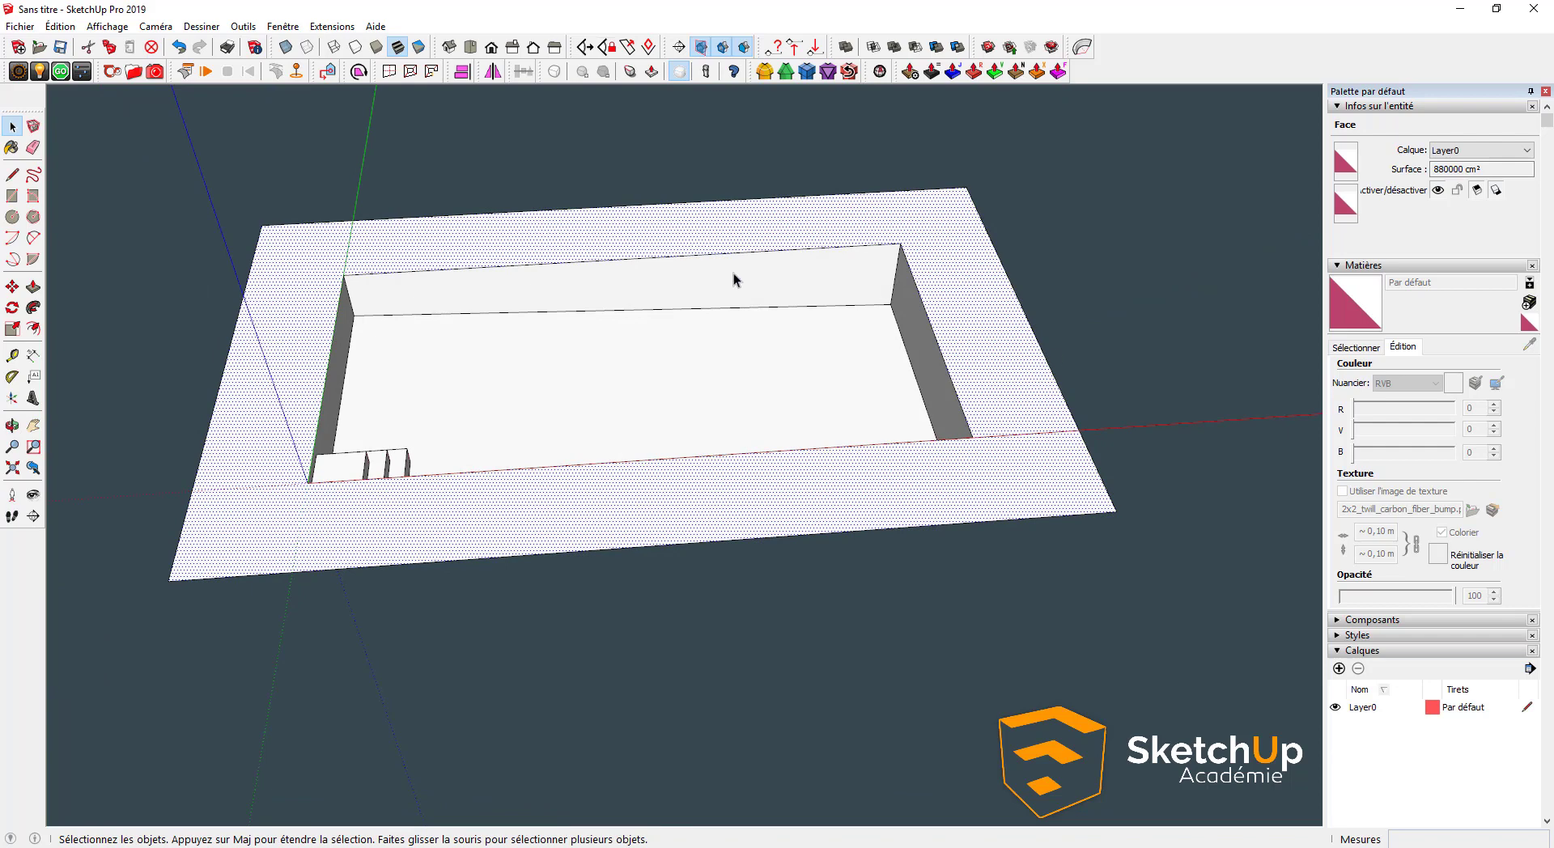
{"action": "middle_click_drag", "start_coordinate": [732, 278], "coordinate": [560, 368]}
{"action": "triple_click", "coordinate": [560, 367]}
{"action": "scroll", "coordinate": [560, 368], "scroll_direction": "down", "scroll_amount": 1}
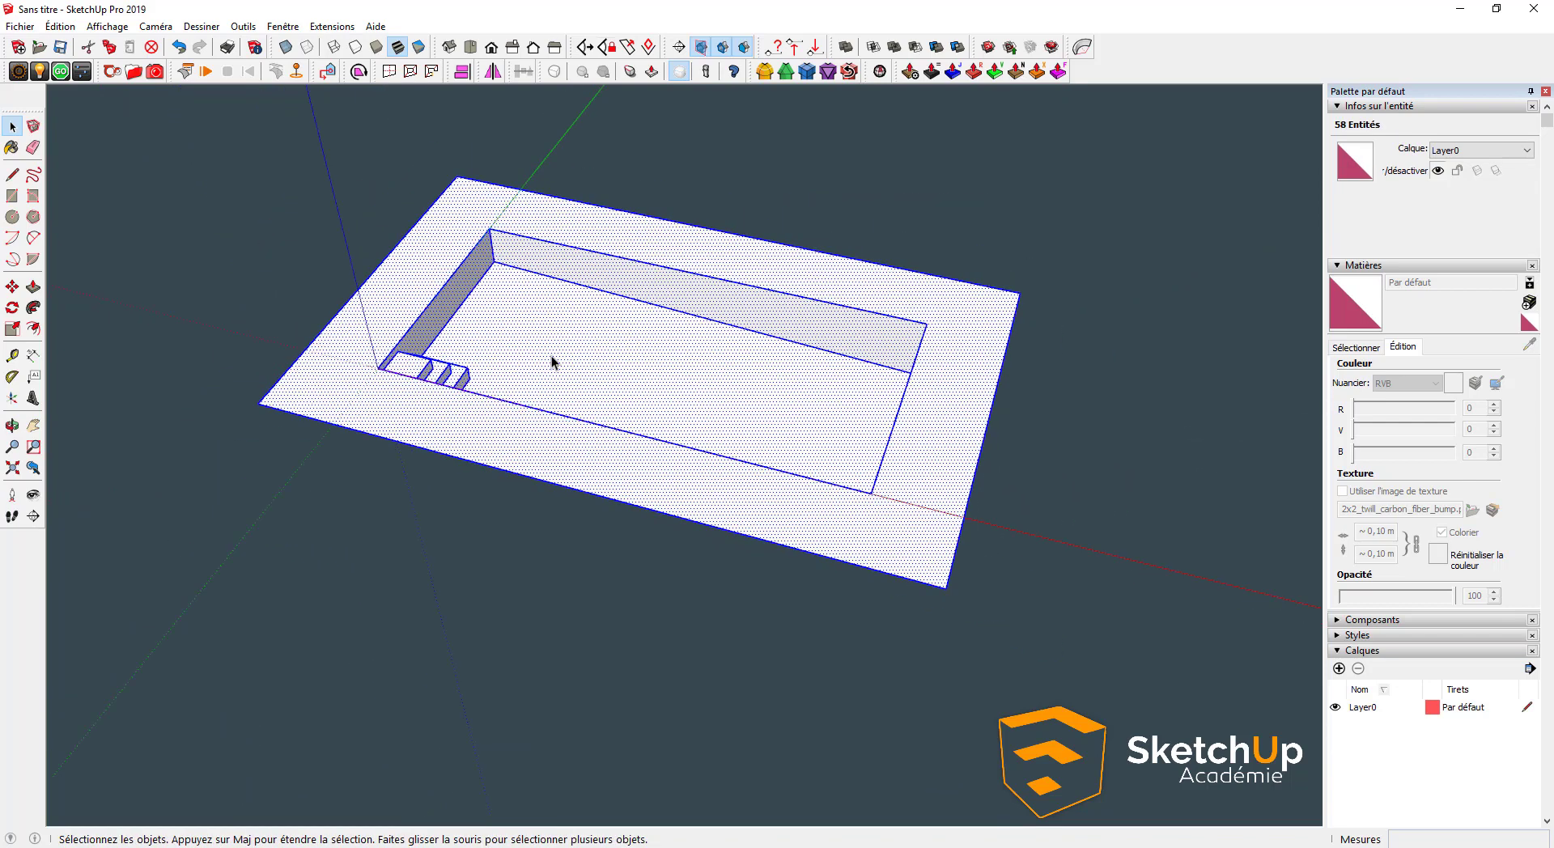
{"action": "key", "text": "m"}
{"action": "scroll", "coordinate": [310, 399], "scroll_direction": "down", "scroll_amount": 1}
{"action": "key", "text": "ctrl"}
{"action": "left_click", "coordinate": [312, 401]}
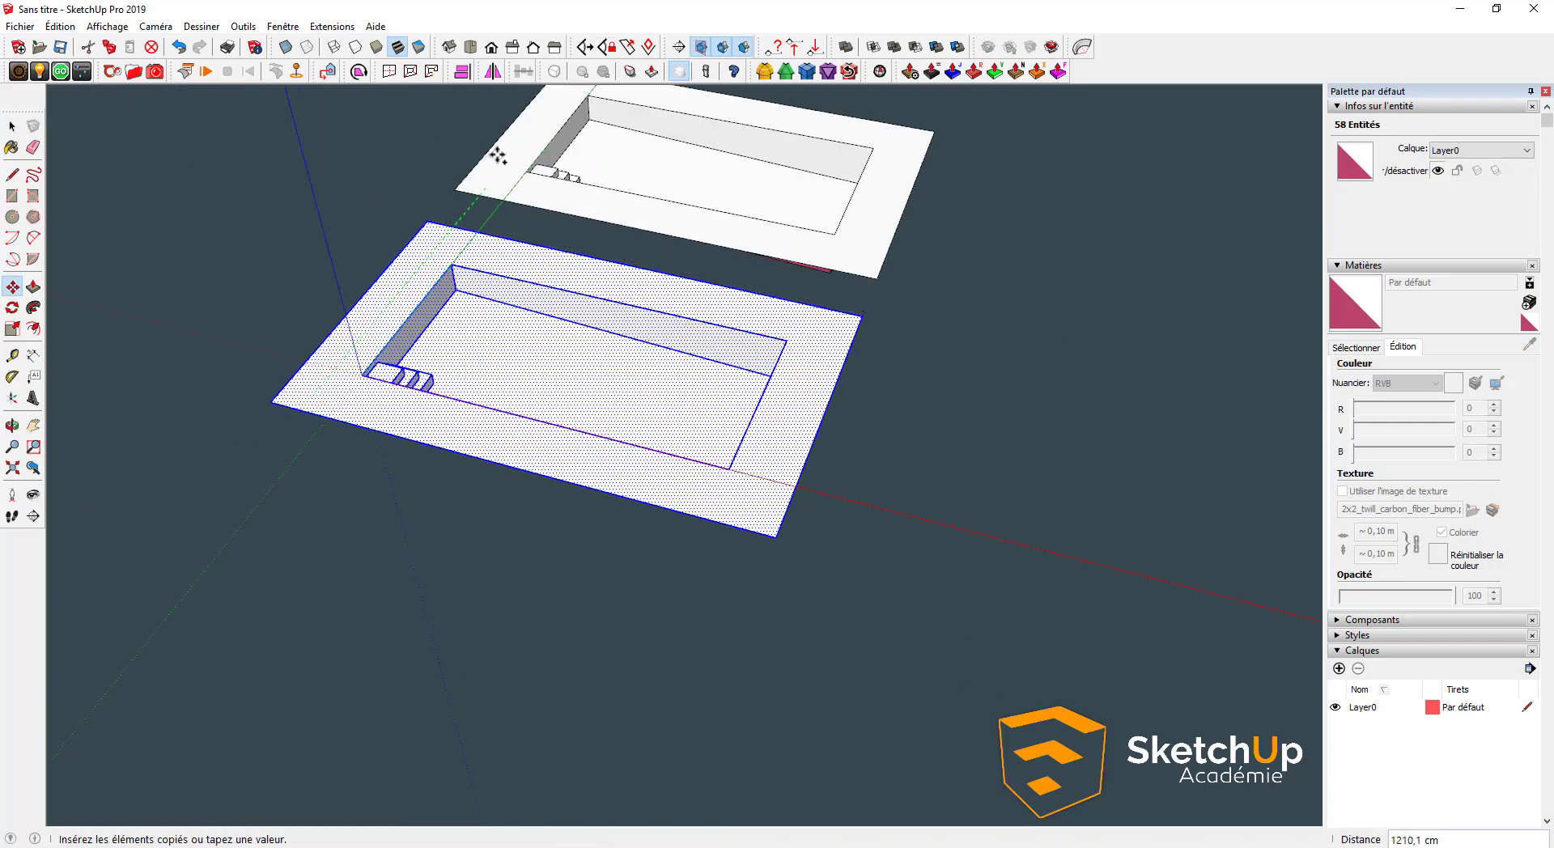
{"action": "left_click", "coordinate": [524, 160]}
{"action": "key", "text": "space"}
Draw a small circle on the far long wall of the original basin, near its corner with the short wall
{"action": "scroll", "coordinate": [552, 347], "scroll_direction": "up", "scroll_amount": 6}
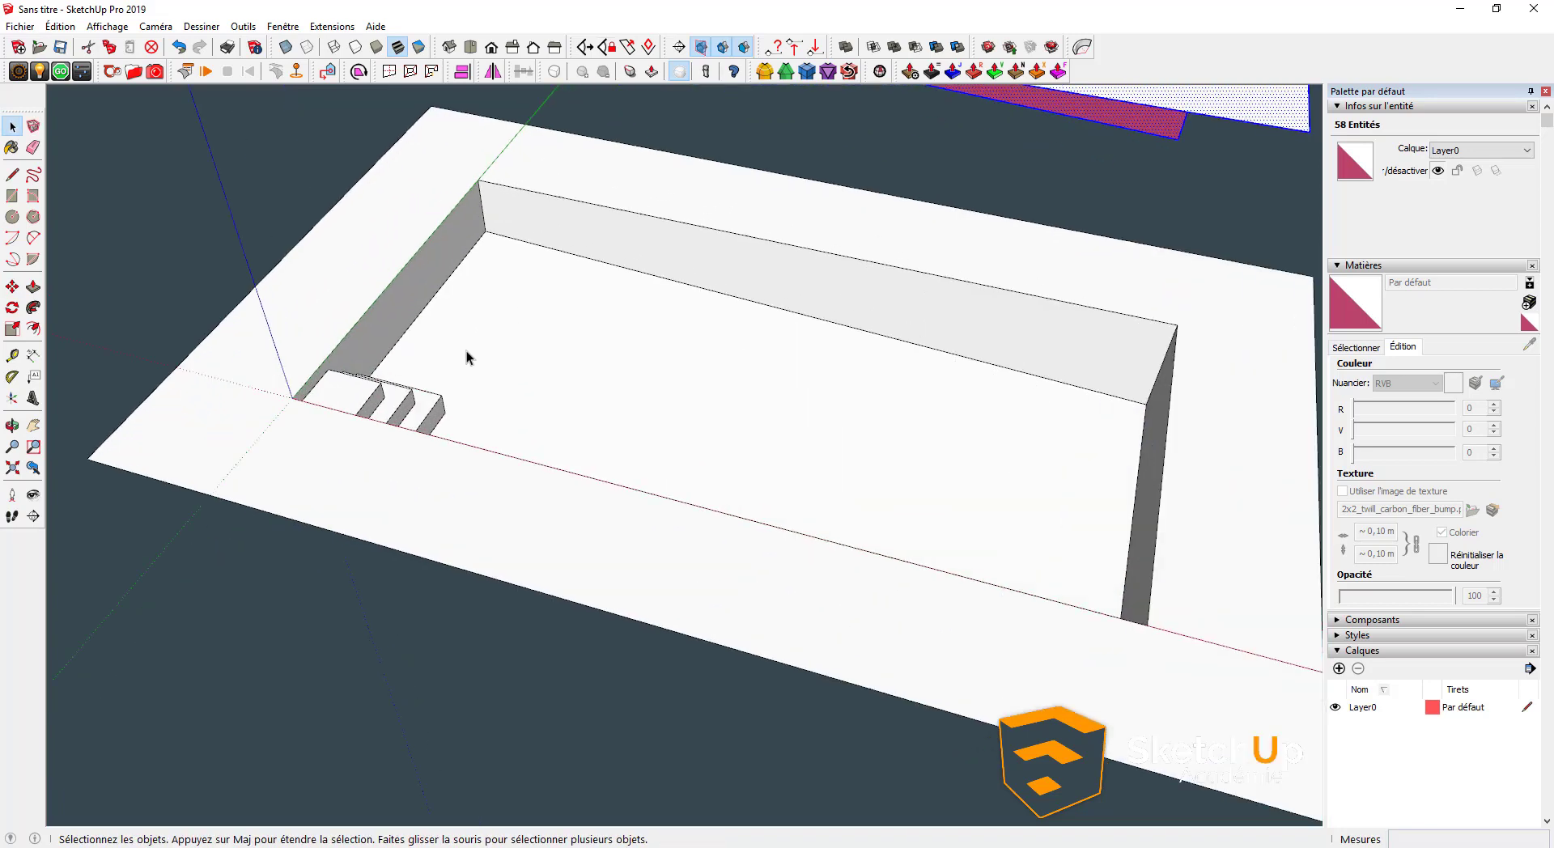
{"action": "middle_click_drag", "start_coordinate": [359, 364], "coordinate": [286, 367], "text": "shift"}
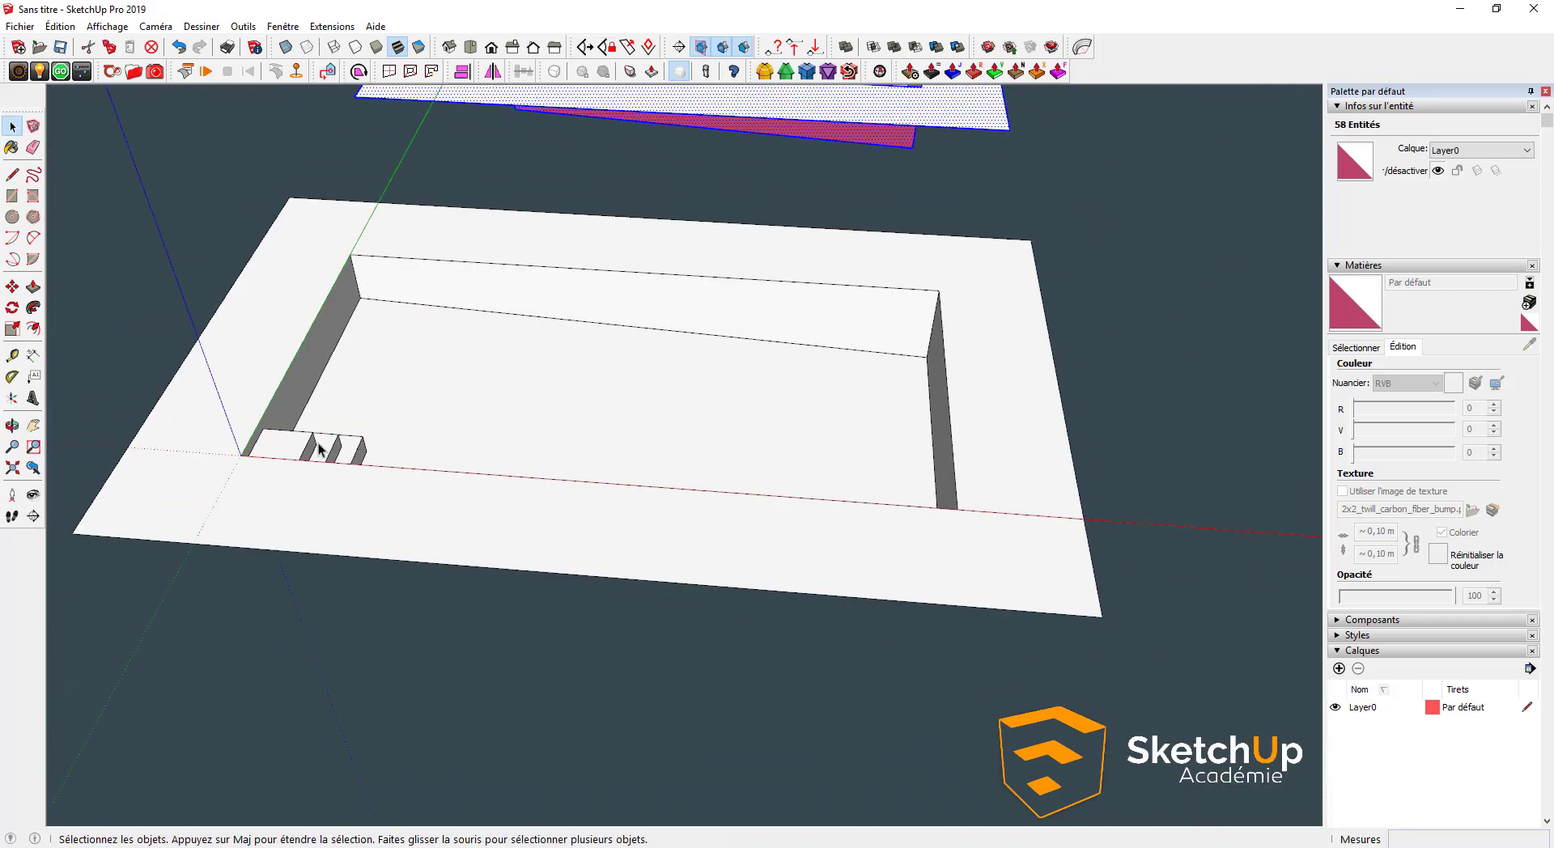
{"action": "middle_click_drag", "start_coordinate": [319, 444], "coordinate": [245, 424]}
{"action": "middle_click_drag", "start_coordinate": [378, 480], "coordinate": [425, 538]}
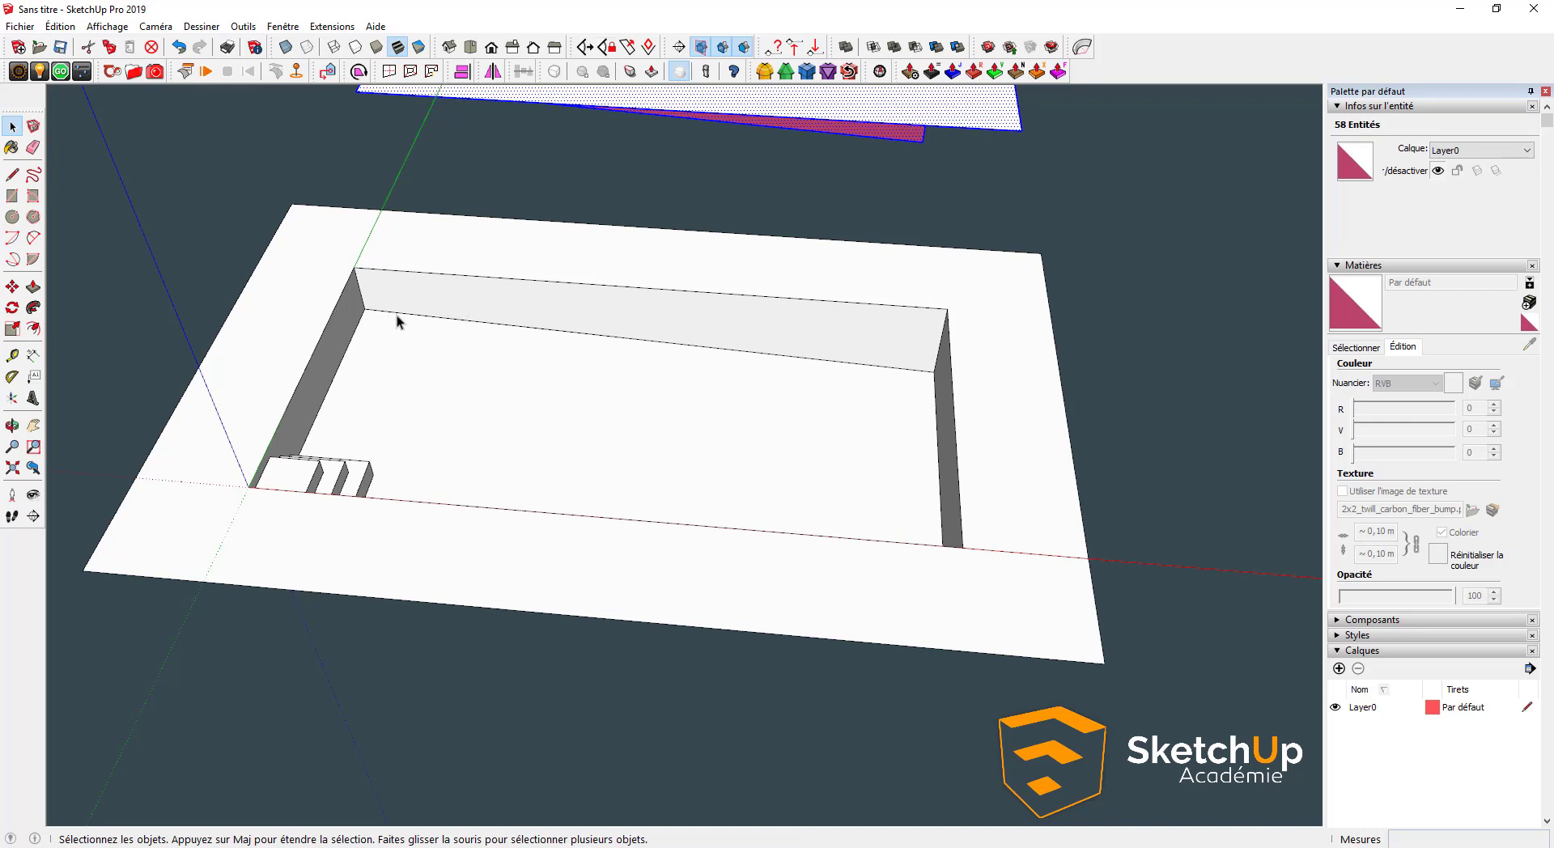
{"action": "scroll", "coordinate": [437, 306], "scroll_direction": "up", "scroll_amount": 2}
{"action": "key", "text": "c"}
{"action": "left_click", "coordinate": [435, 297]}
{"action": "left_click", "coordinate": [443, 306]}
{"action": "key", "text": "space"}
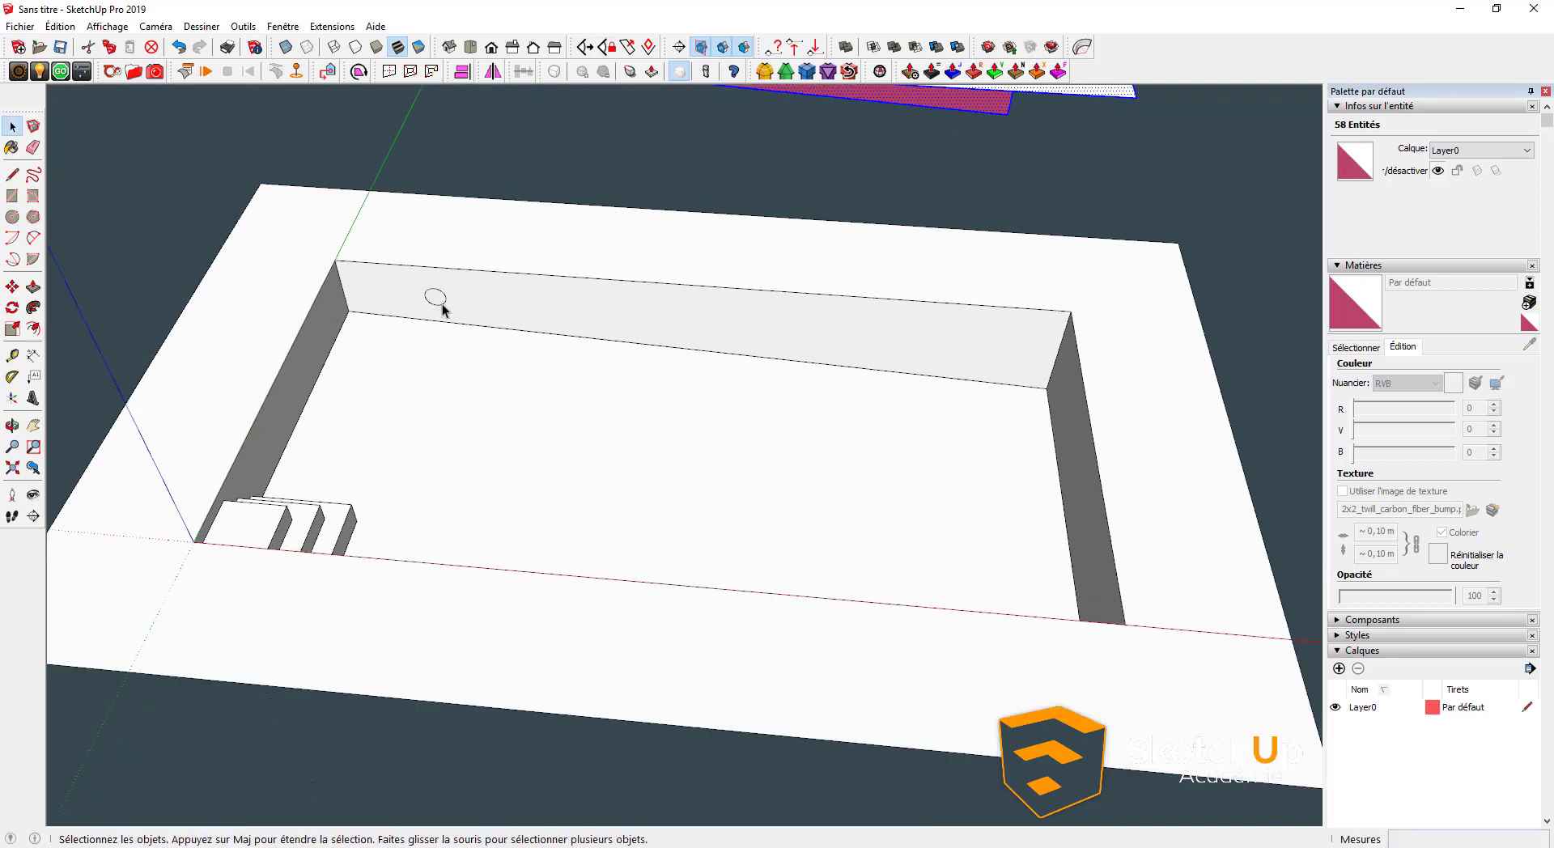
Select all geometry connected to the circle, then erase the circle from the far long wall
{"action": "triple_click", "coordinate": [435, 298]}
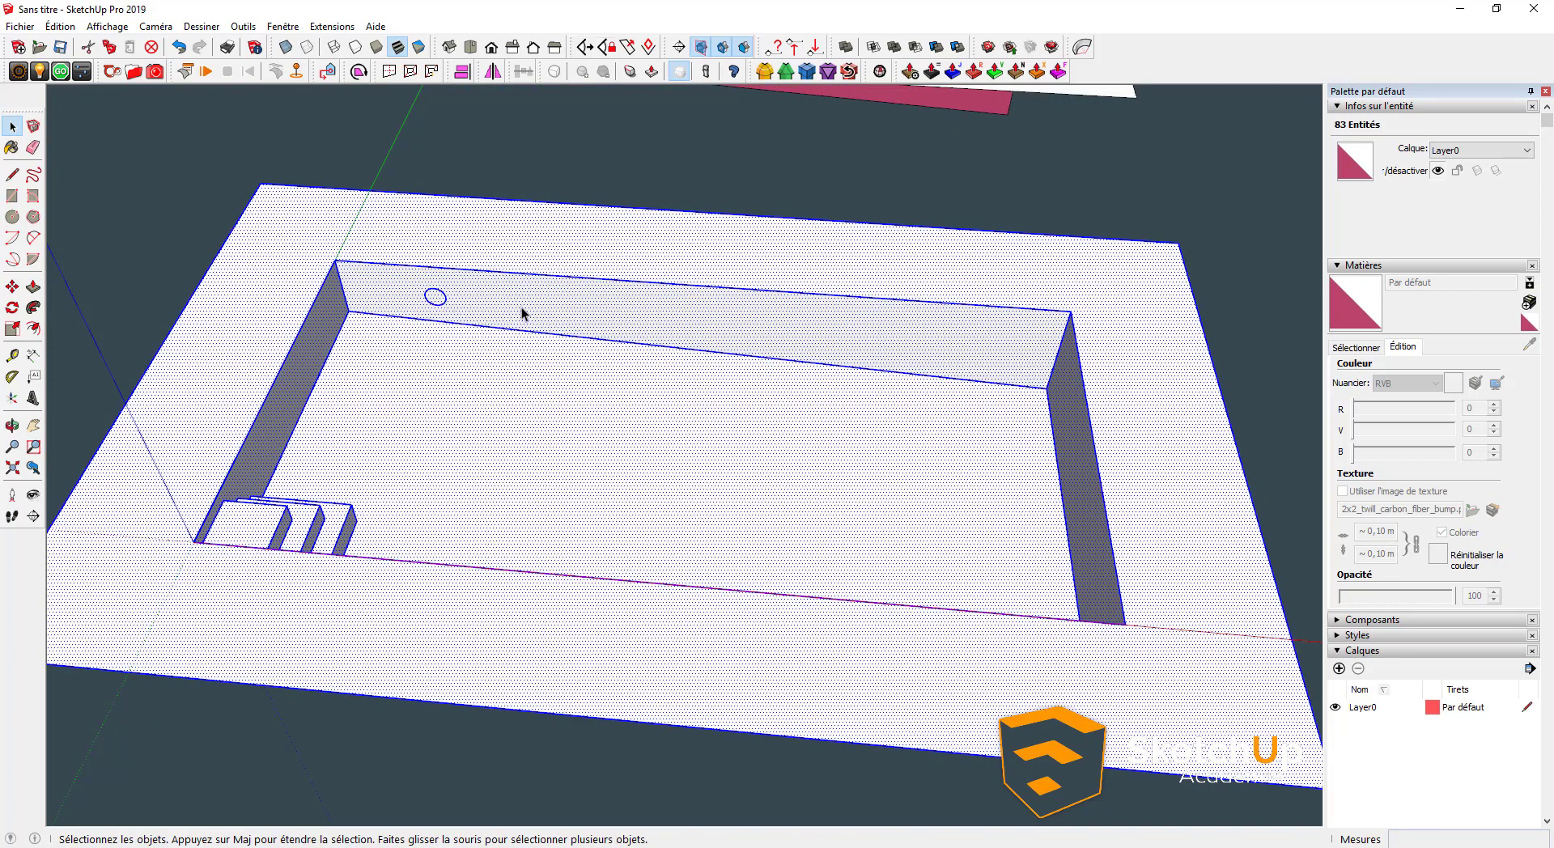
{"action": "key", "text": "e"}
{"action": "left_click", "coordinate": [446, 296]}
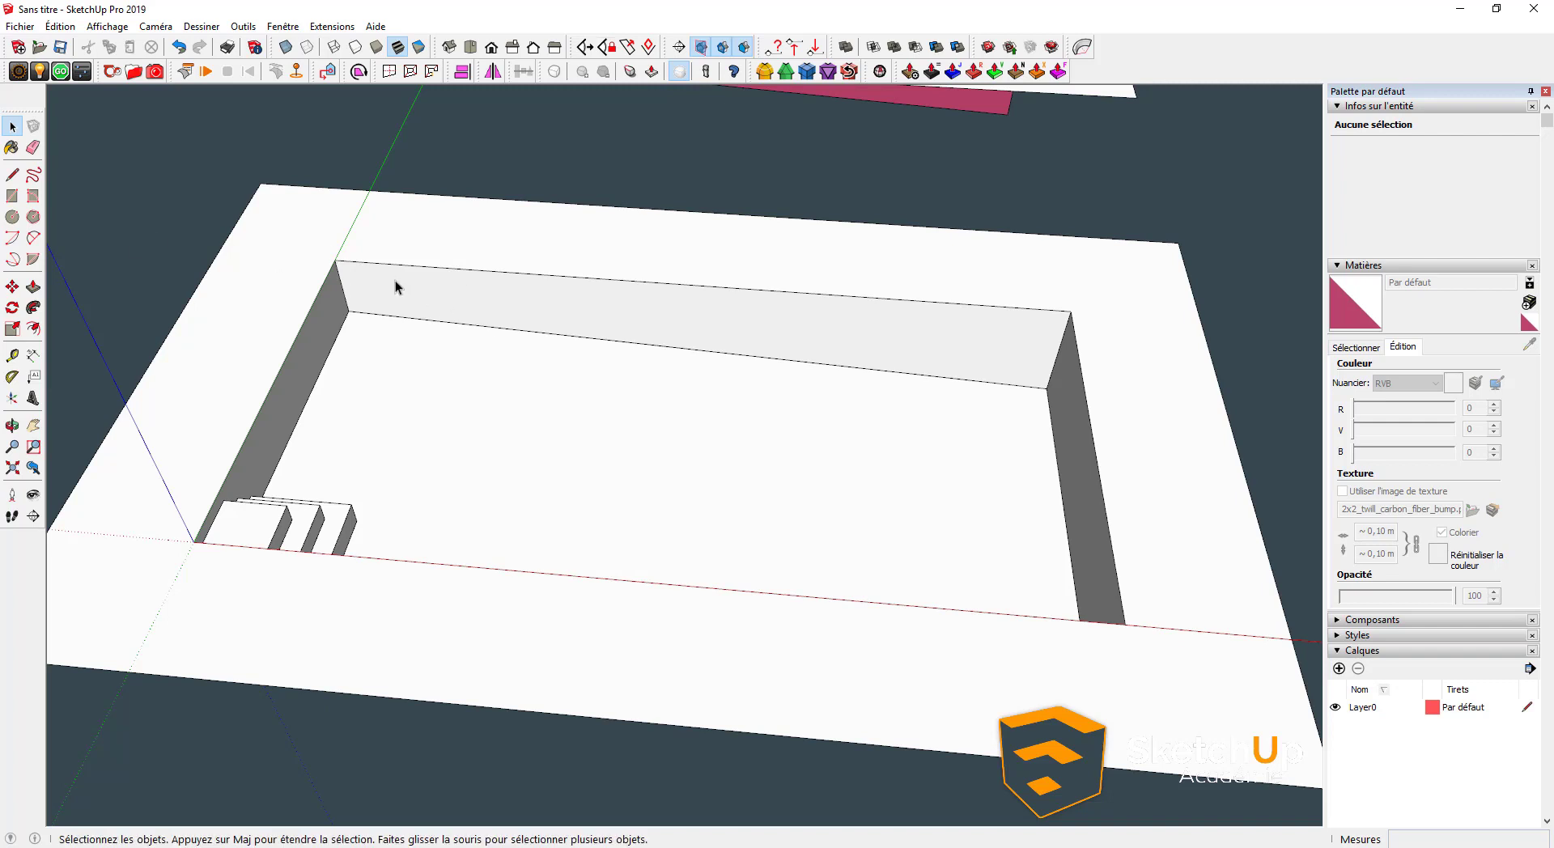
Erase the outer border edges around the original pool so only the basin with its steps is left
{"action": "scroll", "coordinate": [395, 280], "scroll_direction": "down", "scroll_amount": 3}
{"action": "middle_click_drag", "start_coordinate": [394, 254], "coordinate": [339, 265]}
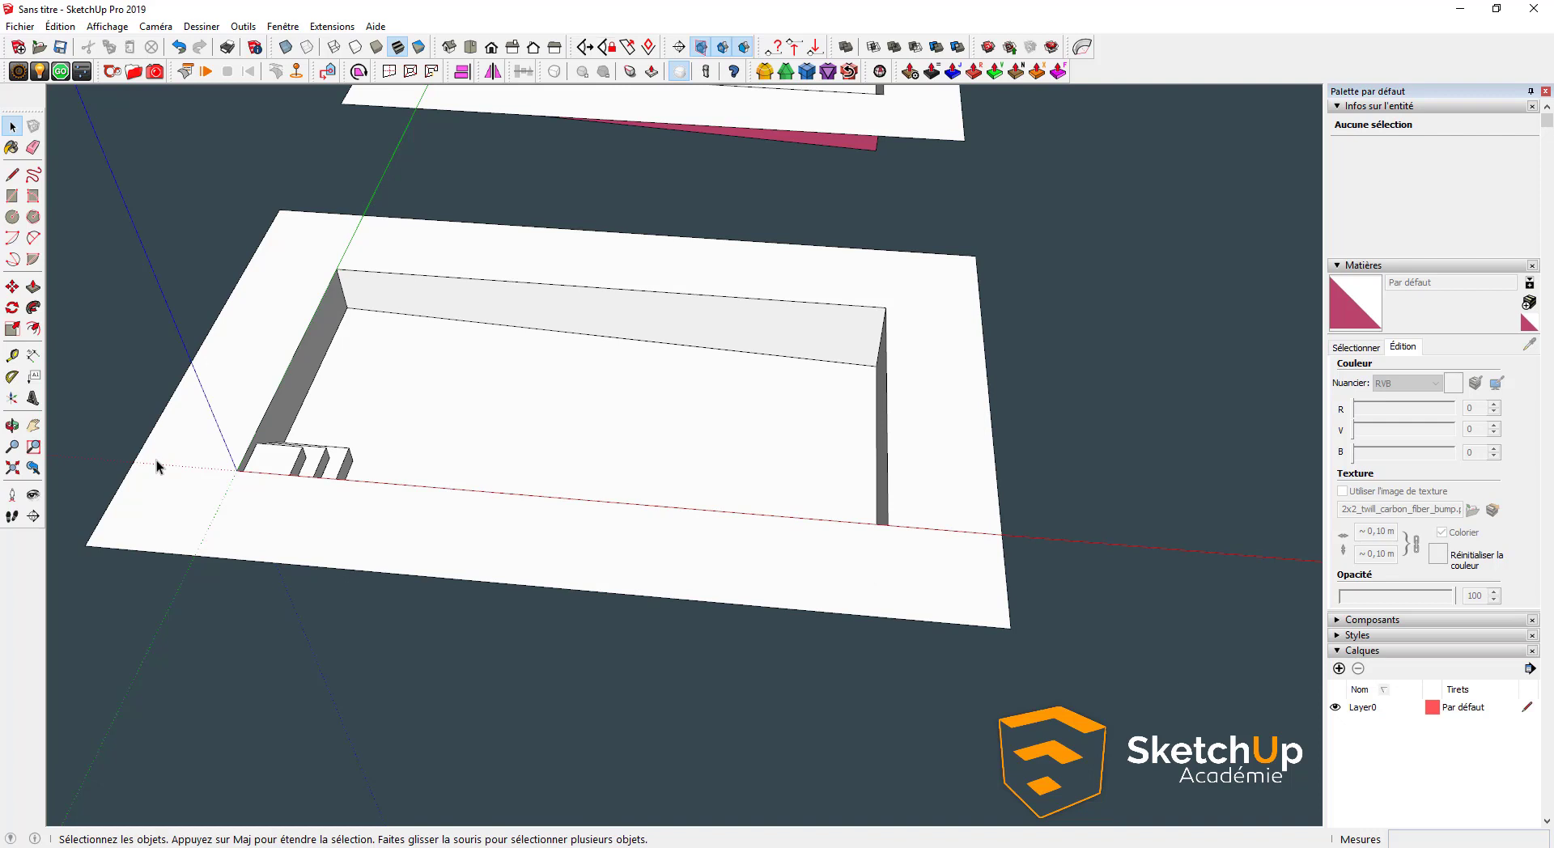
{"action": "key", "text": "e"}
{"action": "left_click_drag", "start_coordinate": [119, 532], "coordinate": [113, 502]}
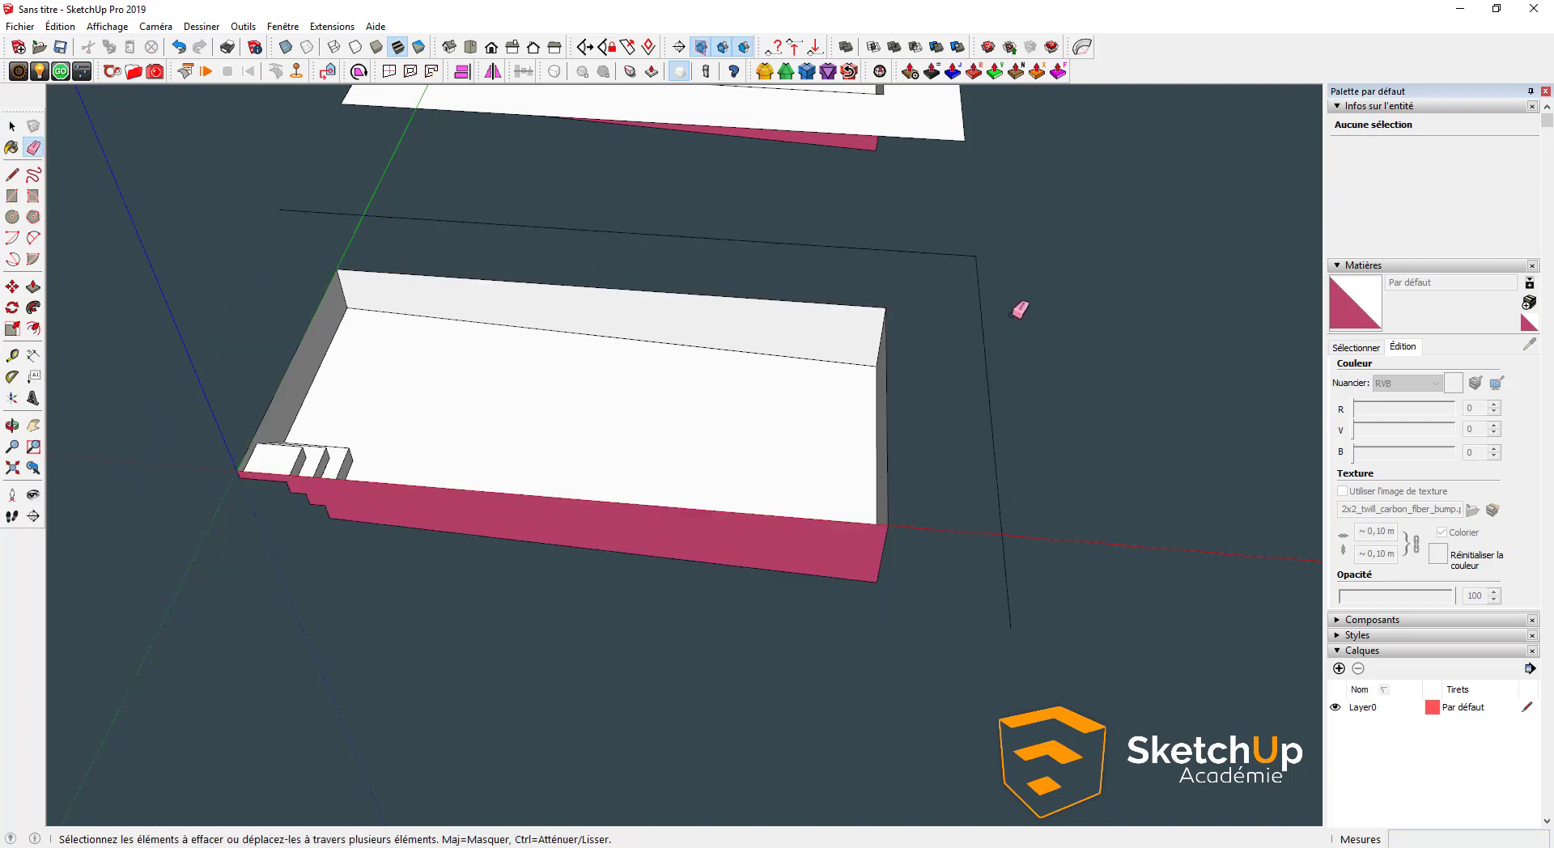
{"action": "mouse_move", "coordinate": [1017, 312]}
{"action": "left_mouse_down"}
{"action": "mouse_move", "coordinate": [947, 229]}
{"action": "mouse_move", "coordinate": [931, 236]}
{"action": "left_mouse_up"}
{"action": "key", "text": "space"}
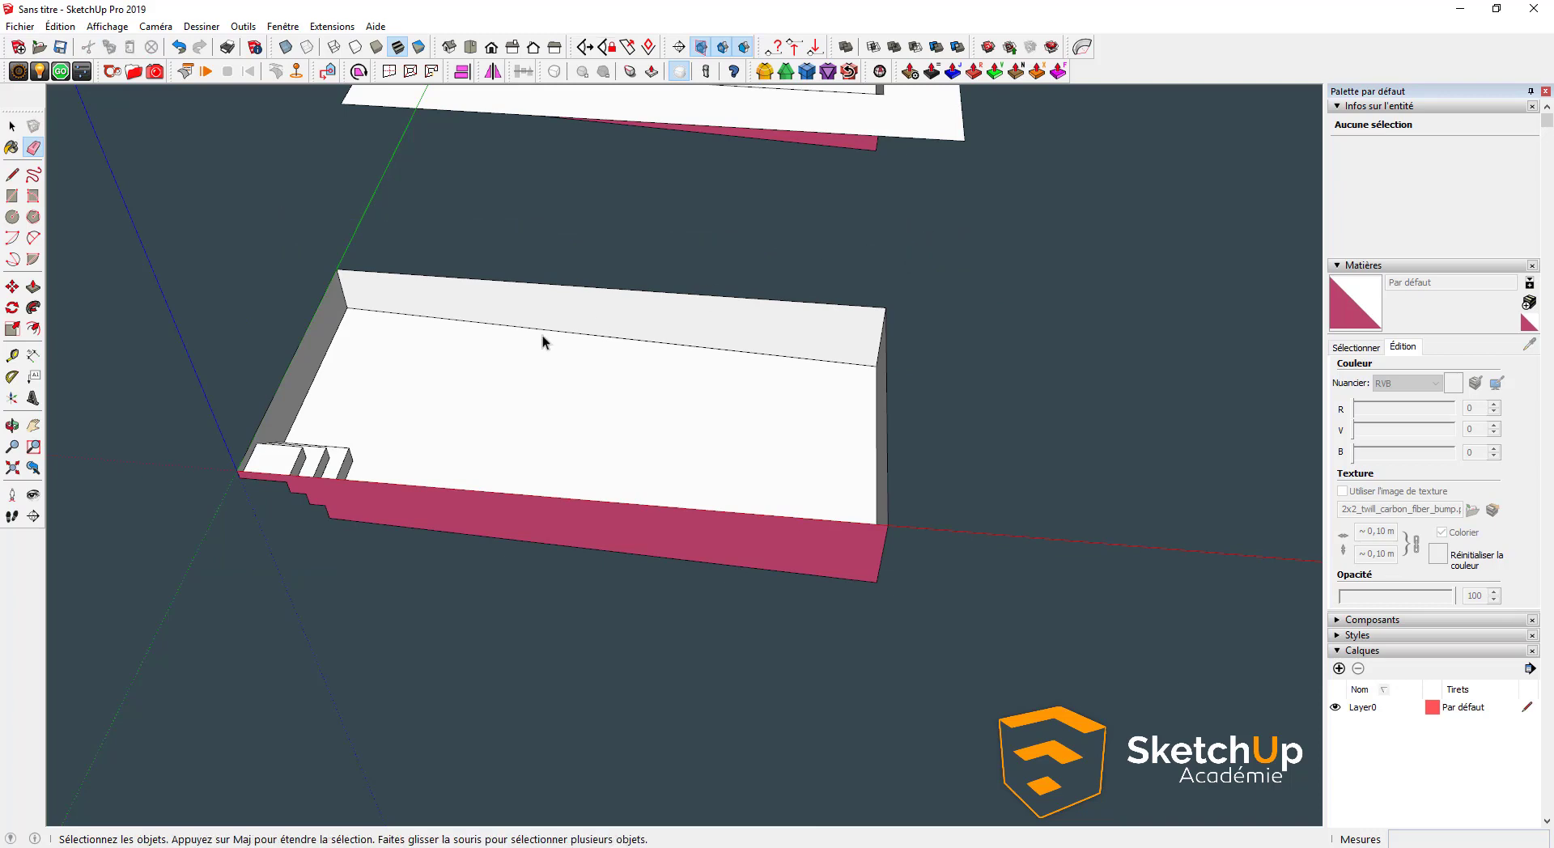
Trace a line over the short top edge at the basin's deep end, corner to corner, to close the basin with a top face
{"action": "mouse_move", "coordinate": [542, 340]}
{"action": "middle_mouse_down"}
{"action": "mouse_move", "coordinate": [950, 229]}
{"action": "mouse_move", "coordinate": [730, 398]}
{"action": "mouse_move", "coordinate": [835, 225]}
{"action": "middle_mouse_up"}
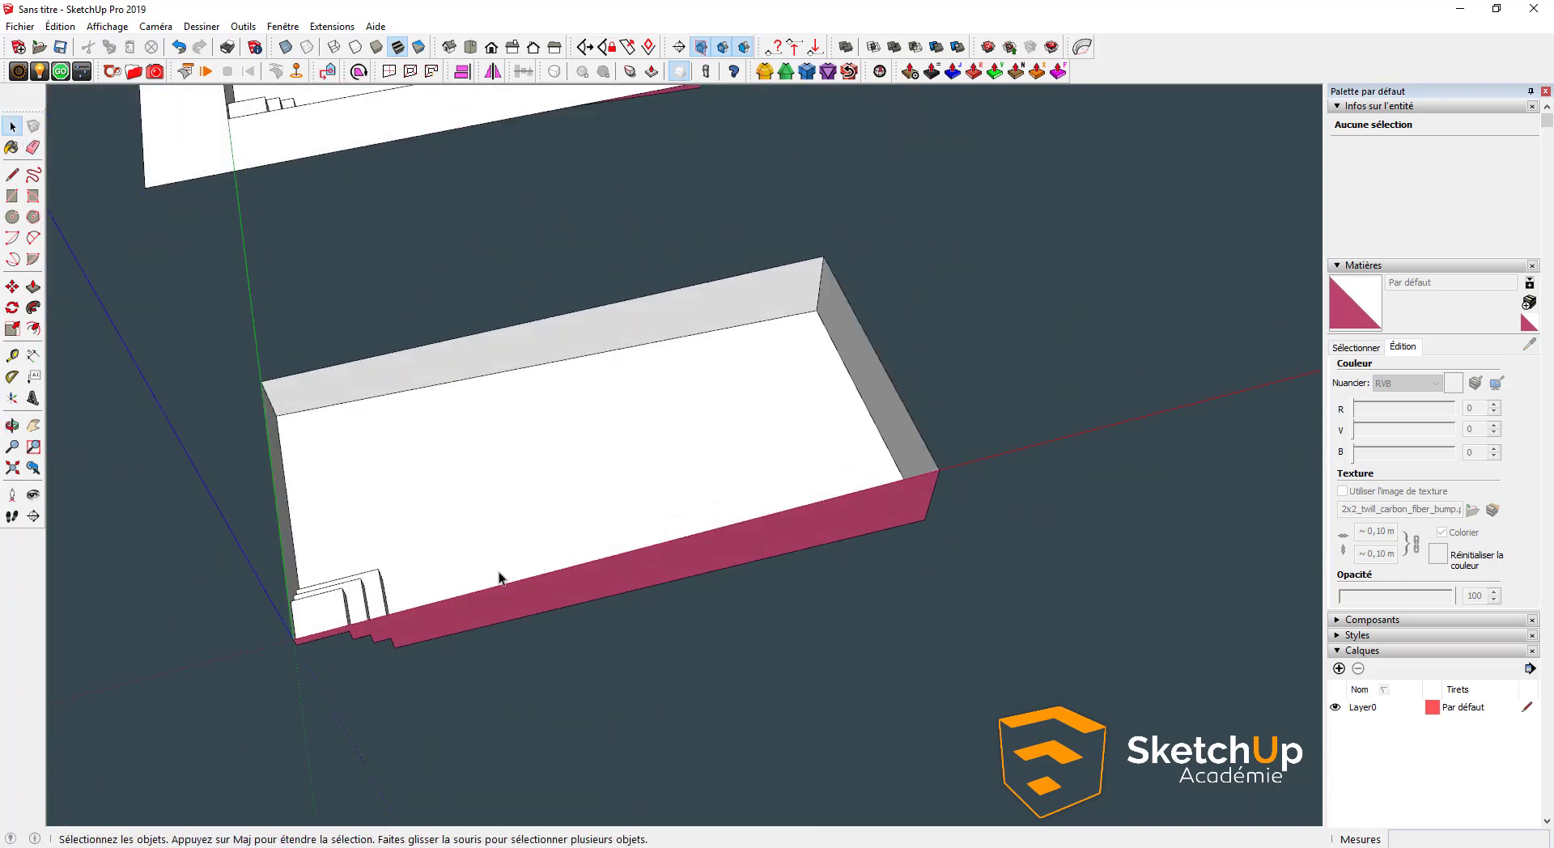
{"action": "middle_click_drag", "start_coordinate": [607, 513], "coordinate": [398, 517]}
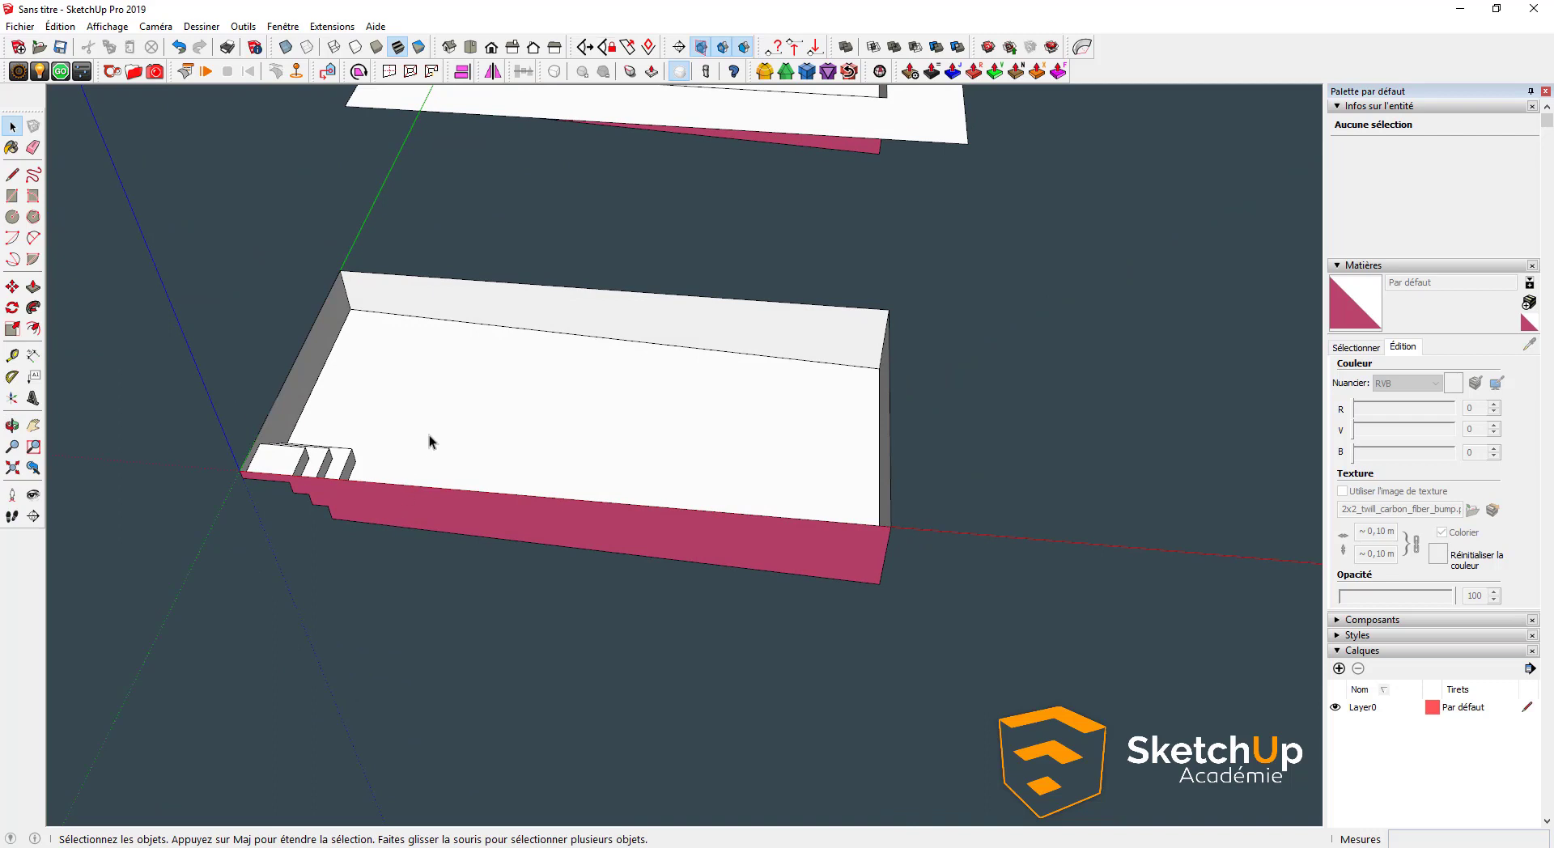
{"action": "key", "text": "l"}
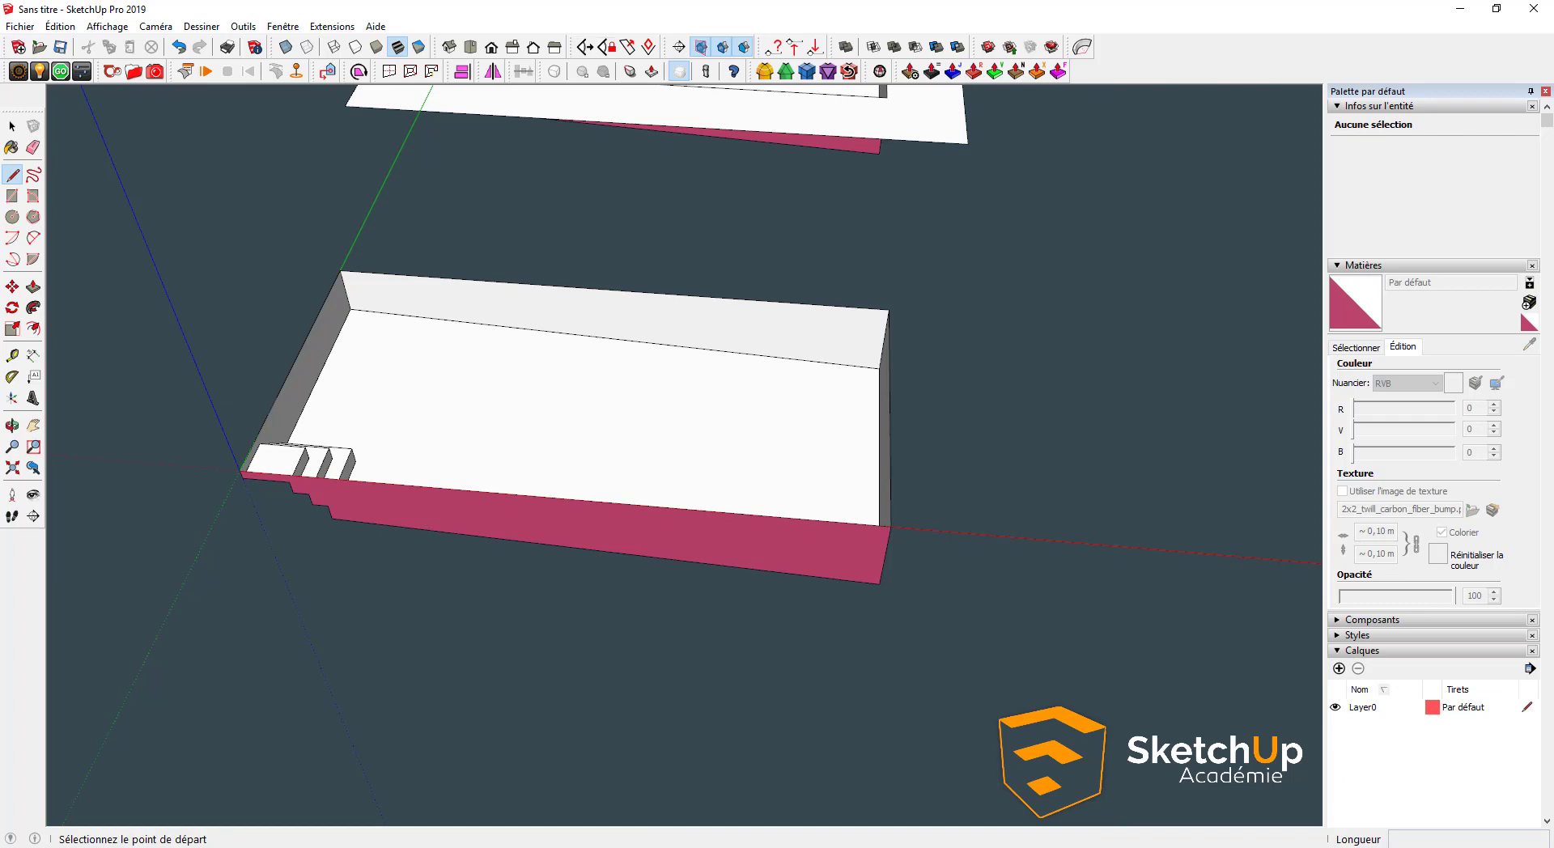
{"action": "scroll", "coordinate": [518, 435], "scroll_direction": "up", "scroll_amount": 1}
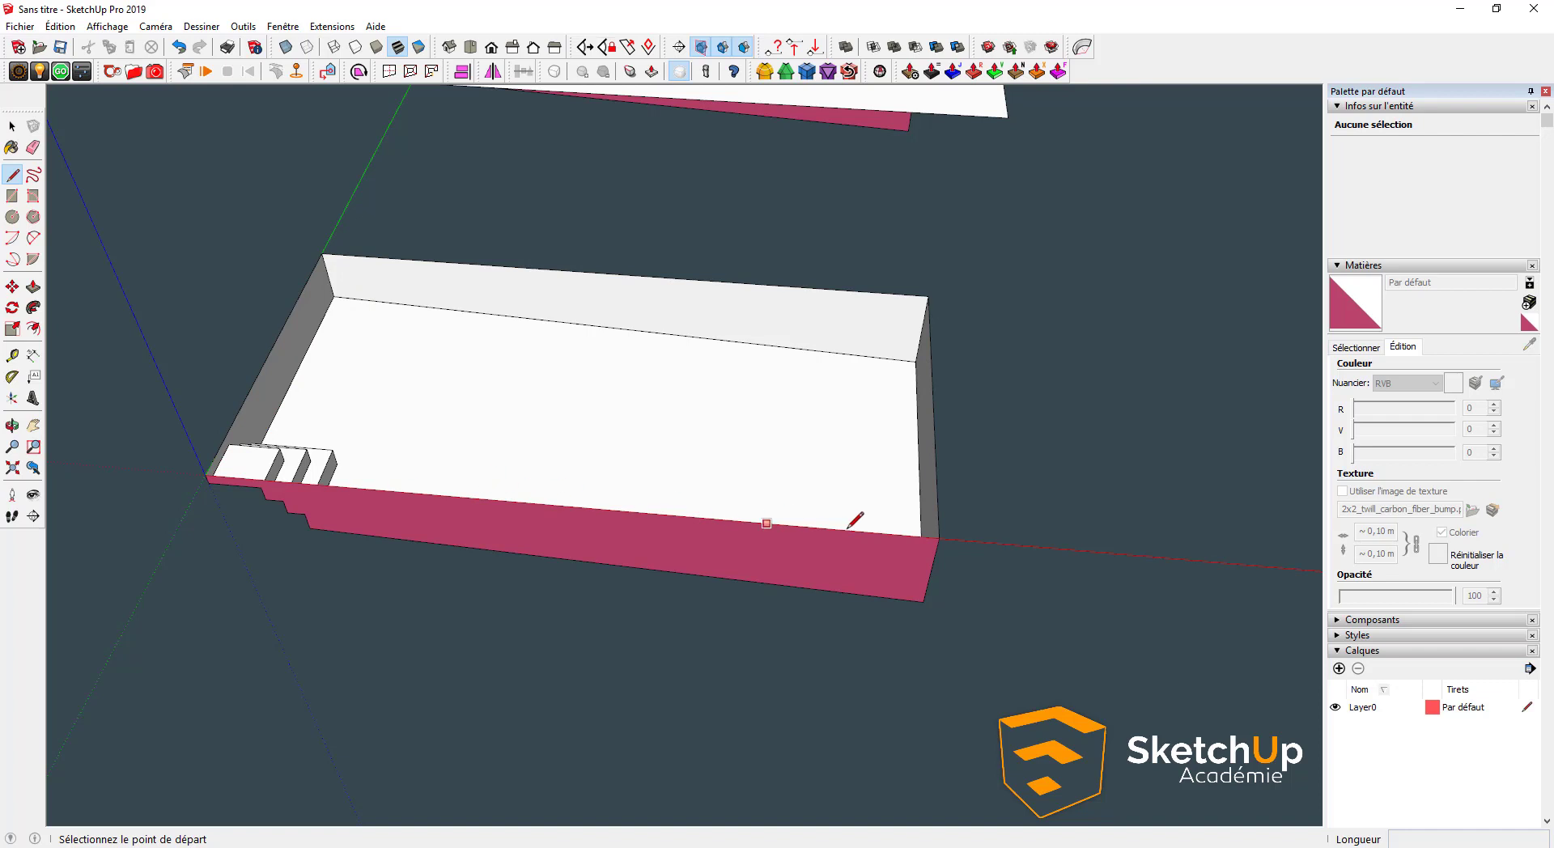
{"action": "left_click", "coordinate": [939, 538]}
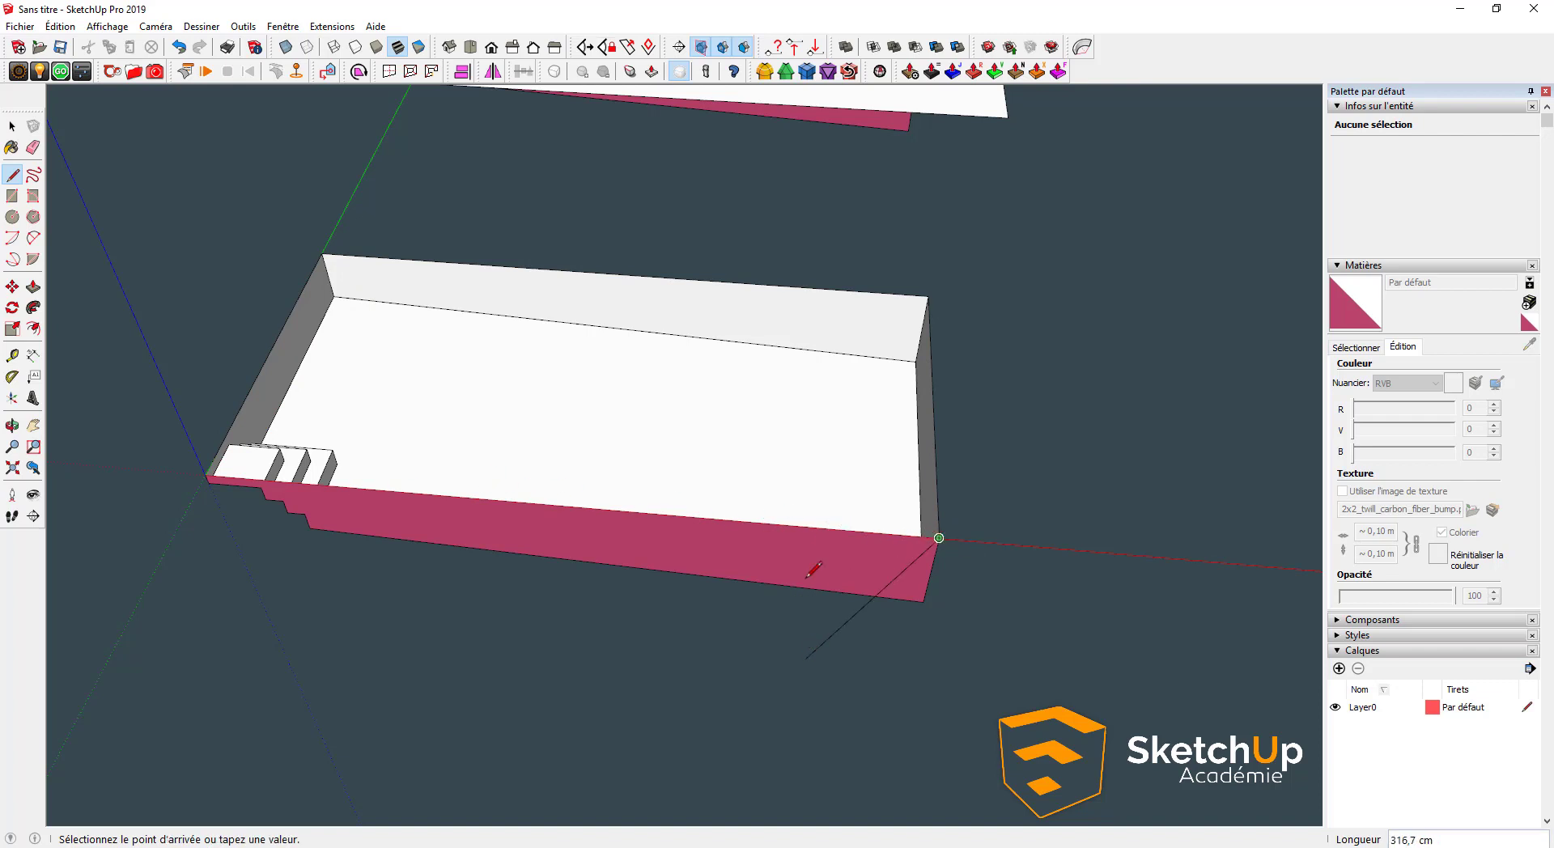
{"action": "left_click", "coordinate": [928, 295]}
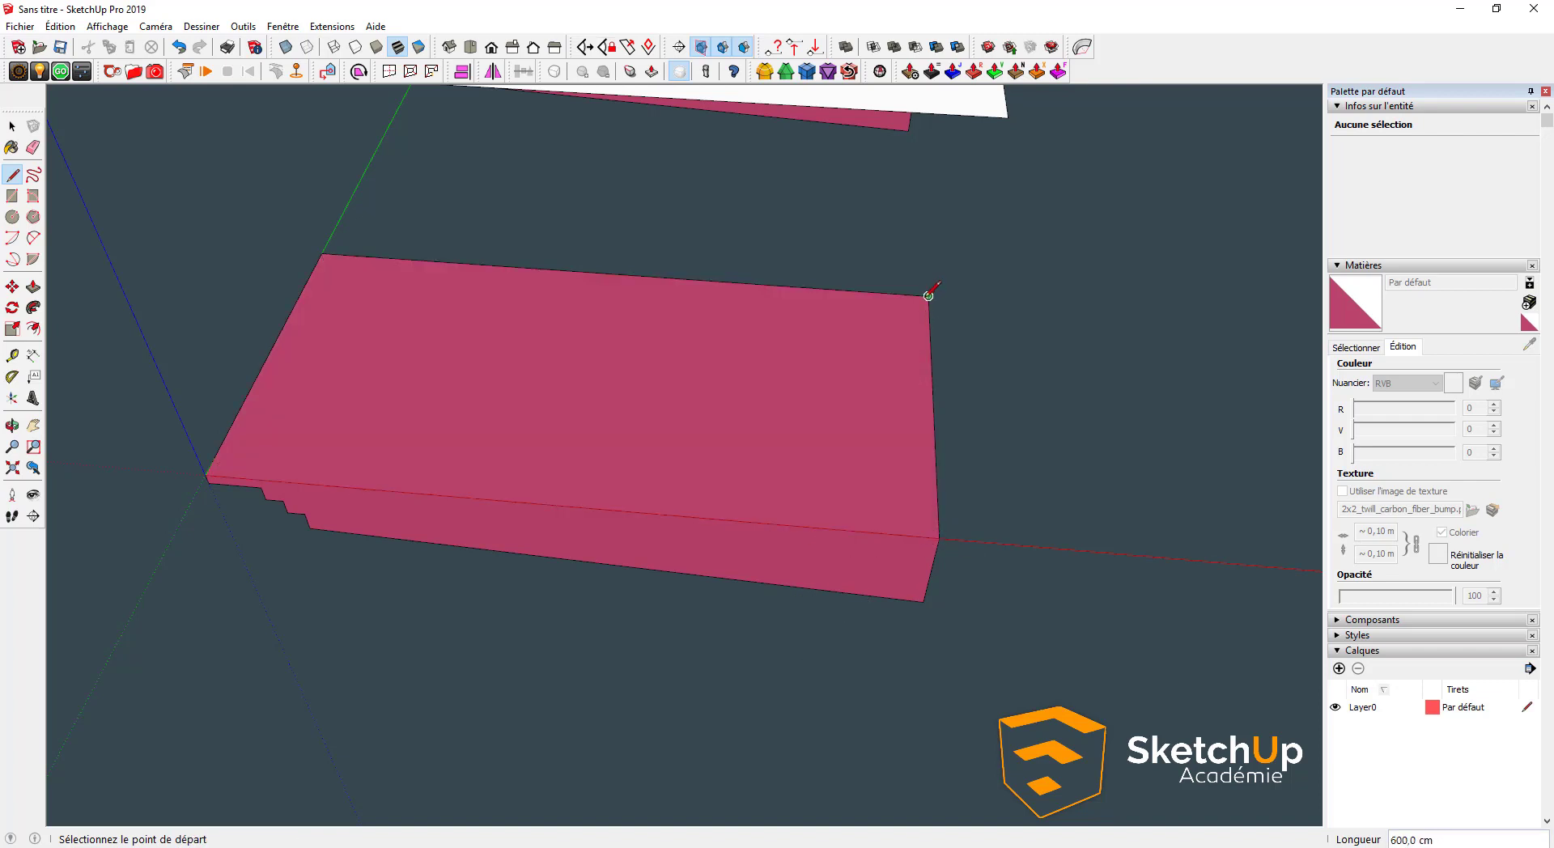
{"action": "key", "text": "space"}
Select all connected geometry of the closed basin and reverse its faces so the white front sides point outward
{"action": "middle_click_drag", "start_coordinate": [781, 363], "coordinate": [508, 434]}
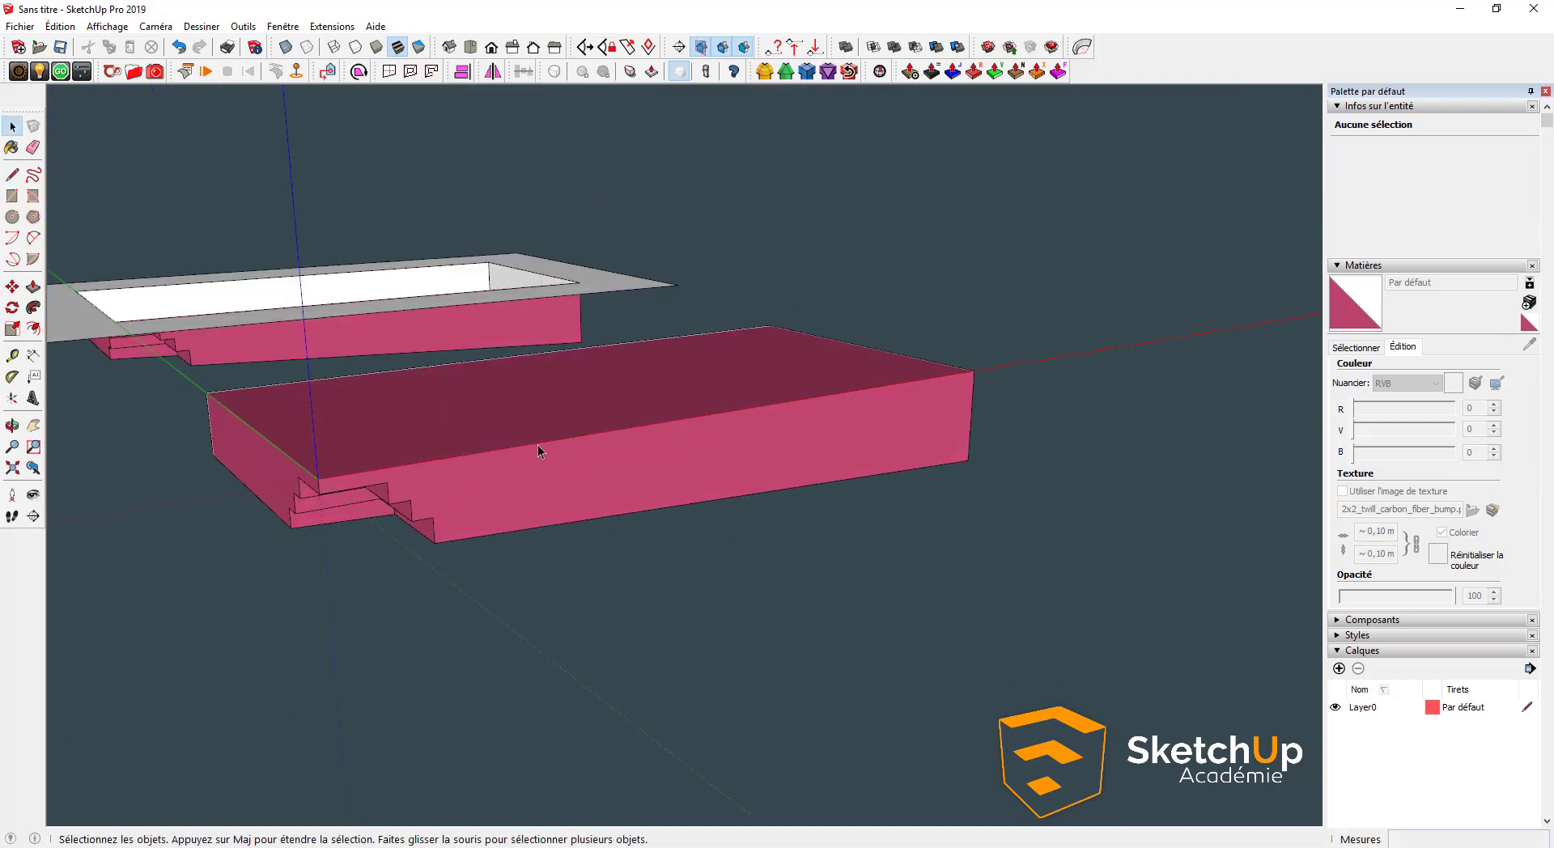
{"action": "middle_click_drag", "start_coordinate": [202, 520], "coordinate": [345, 460]}
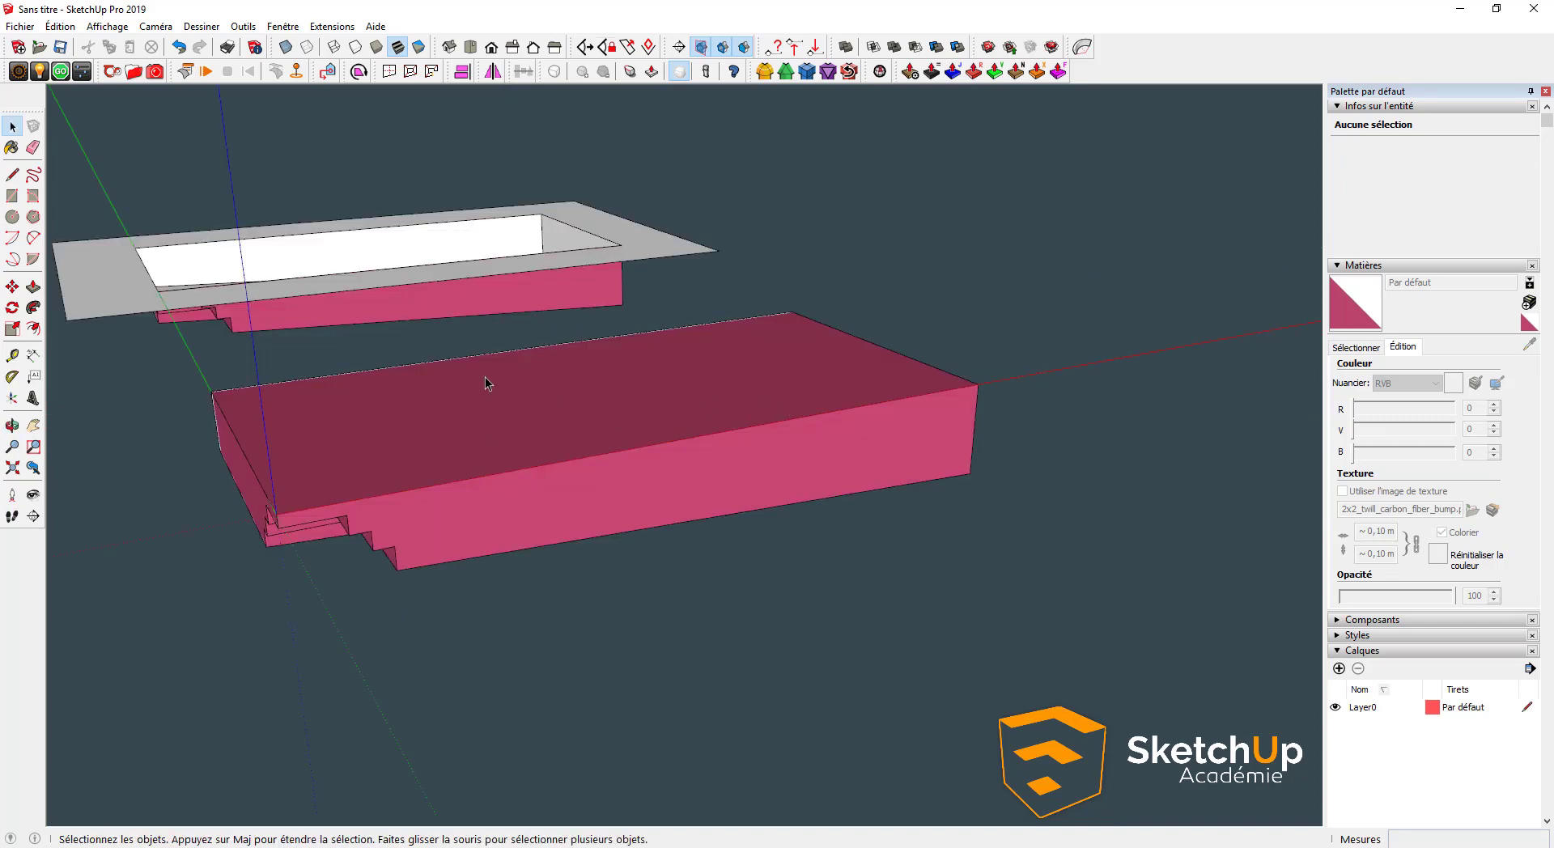
{"action": "middle_click_drag", "start_coordinate": [871, 420], "coordinate": [613, 503]}
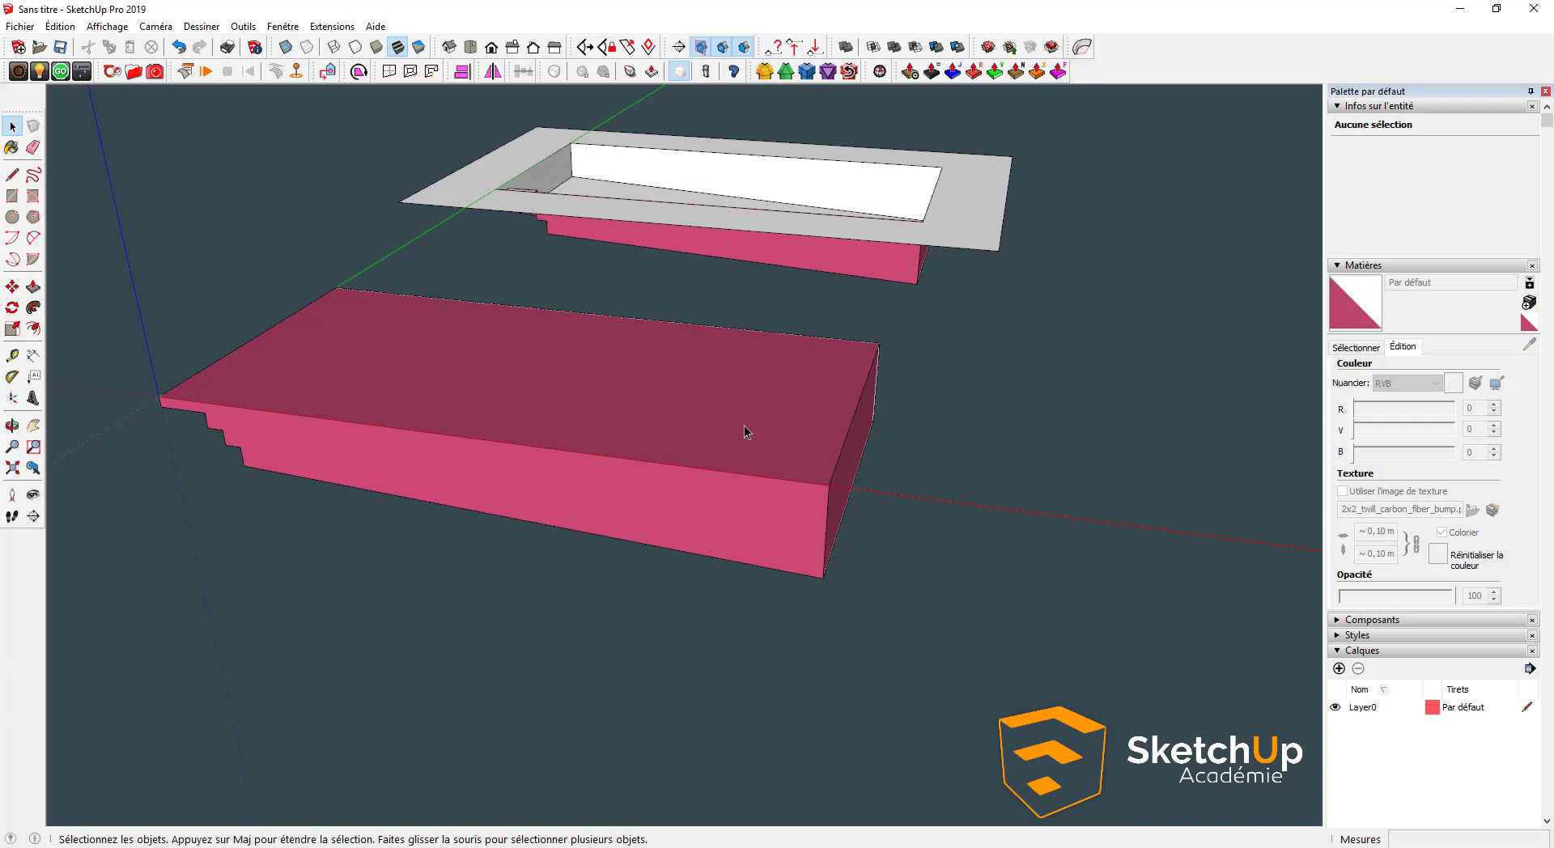
{"action": "triple_click", "coordinate": [586, 420]}
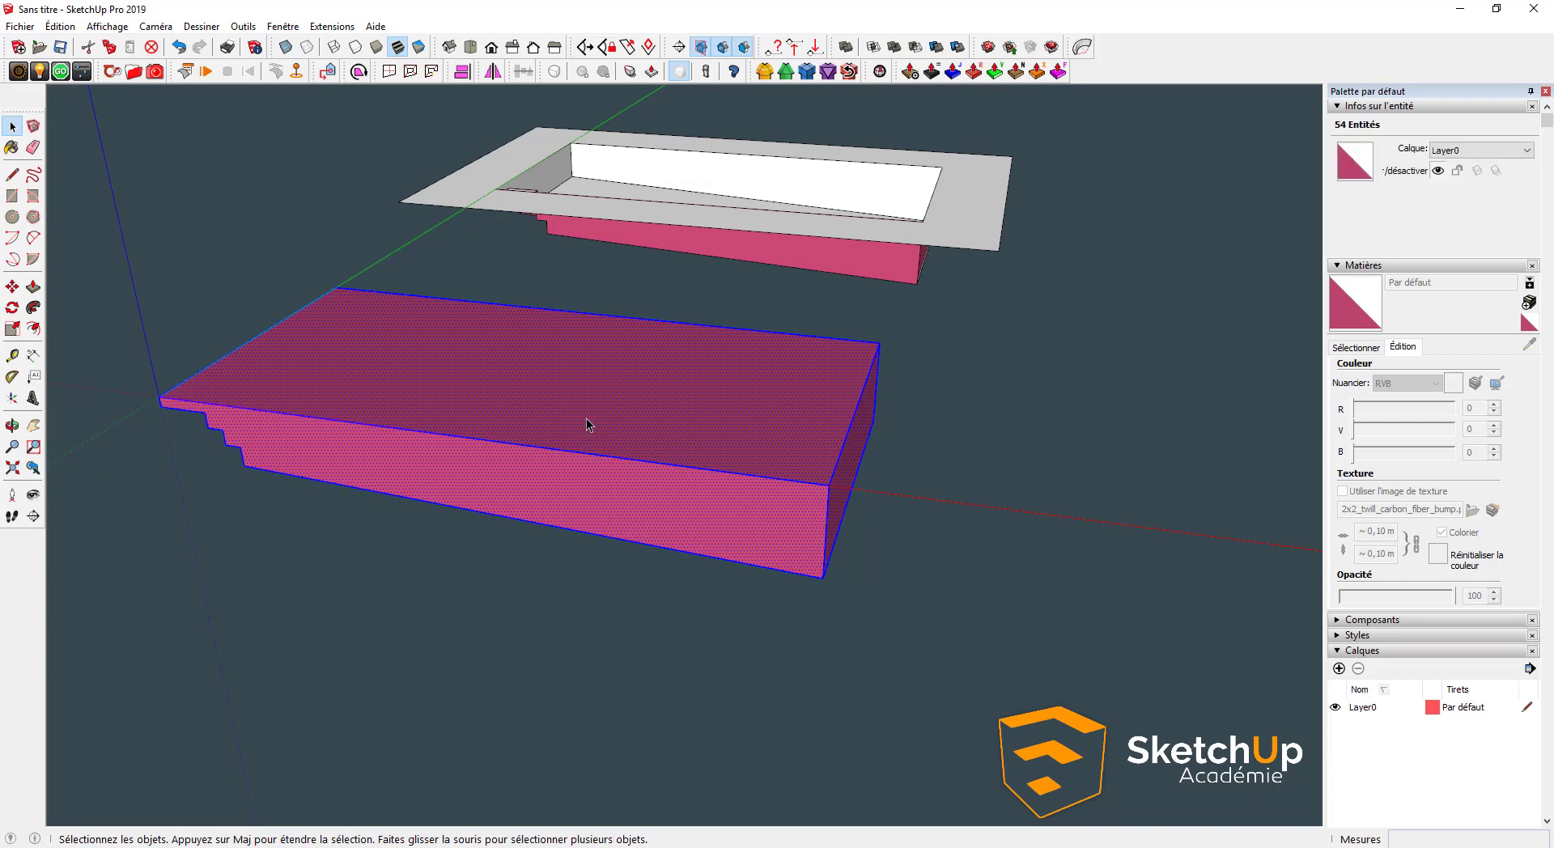
{"action": "right_click", "coordinate": [586, 420]}
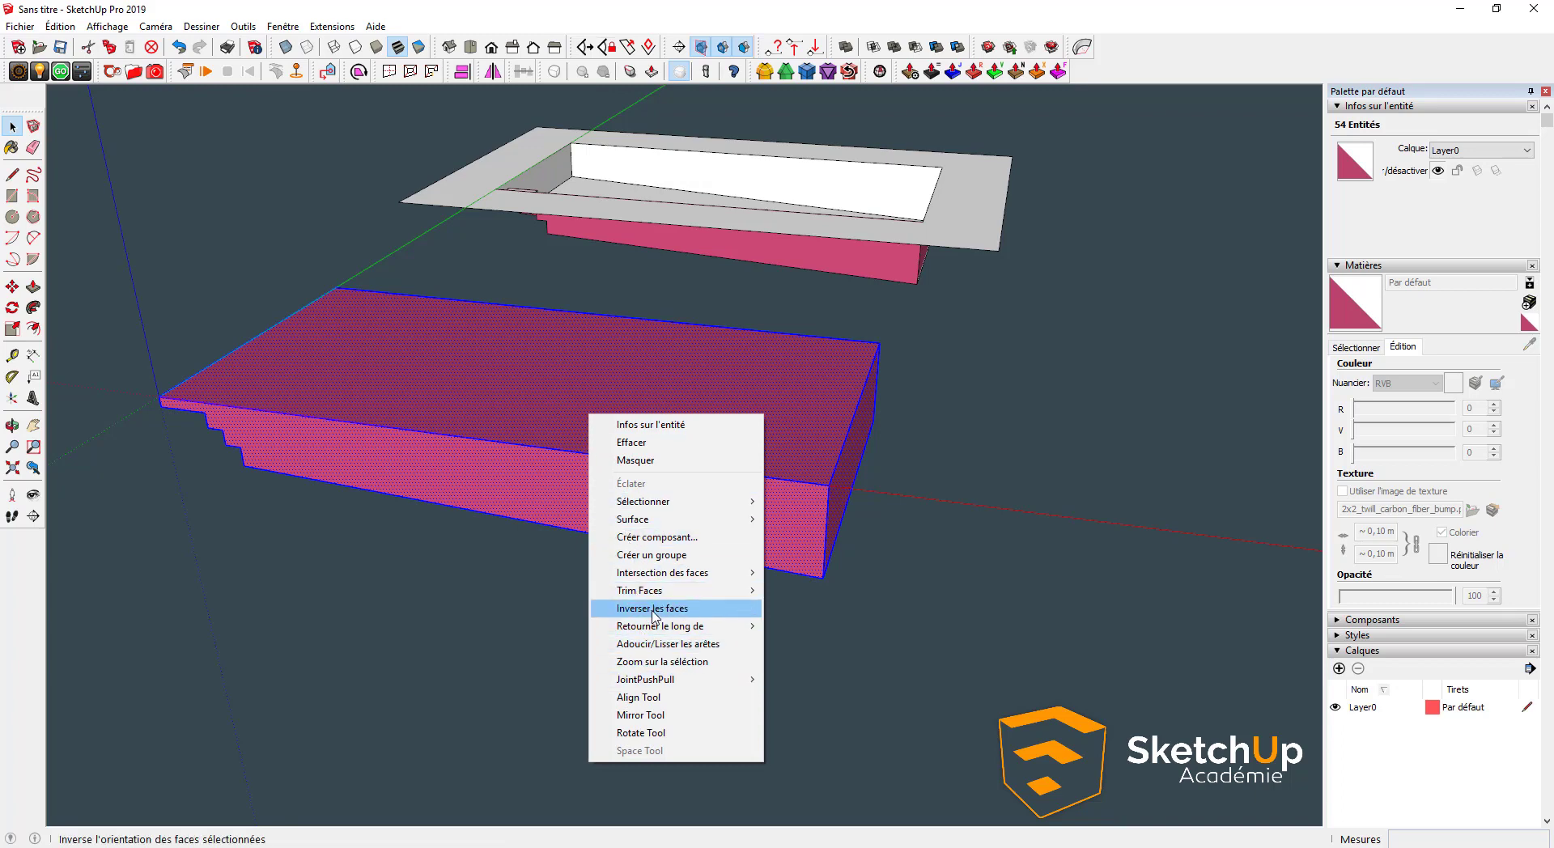
{"action": "left_click", "coordinate": [652, 608]}
Make the selected closed basin a group and check its volume in the entity information
{"action": "middle_click_drag", "start_coordinate": [663, 555], "coordinate": [474, 530]}
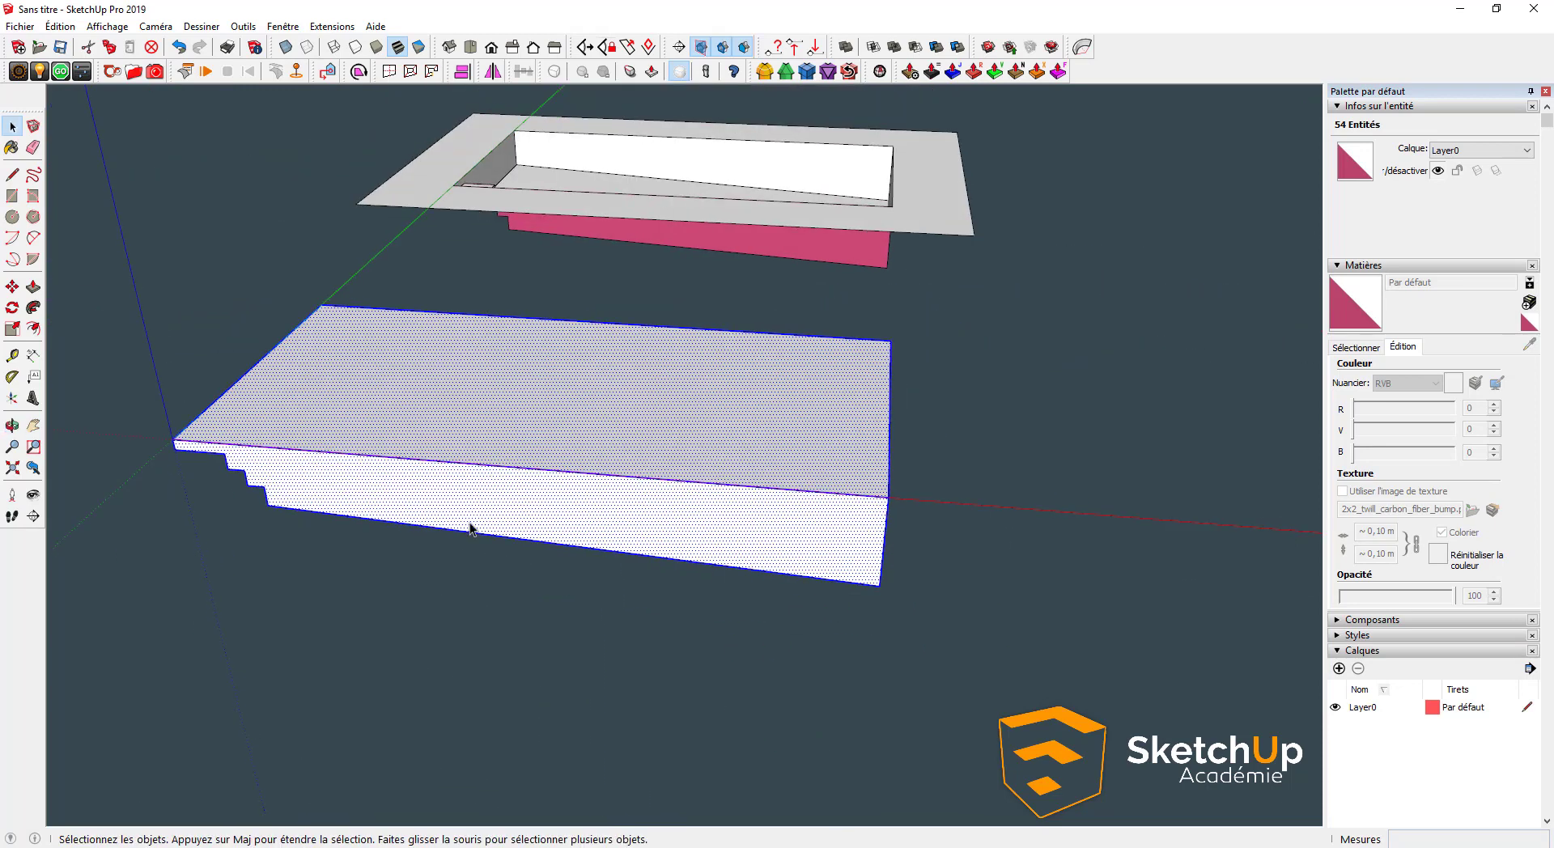
{"action": "right_click", "coordinate": [647, 431]}
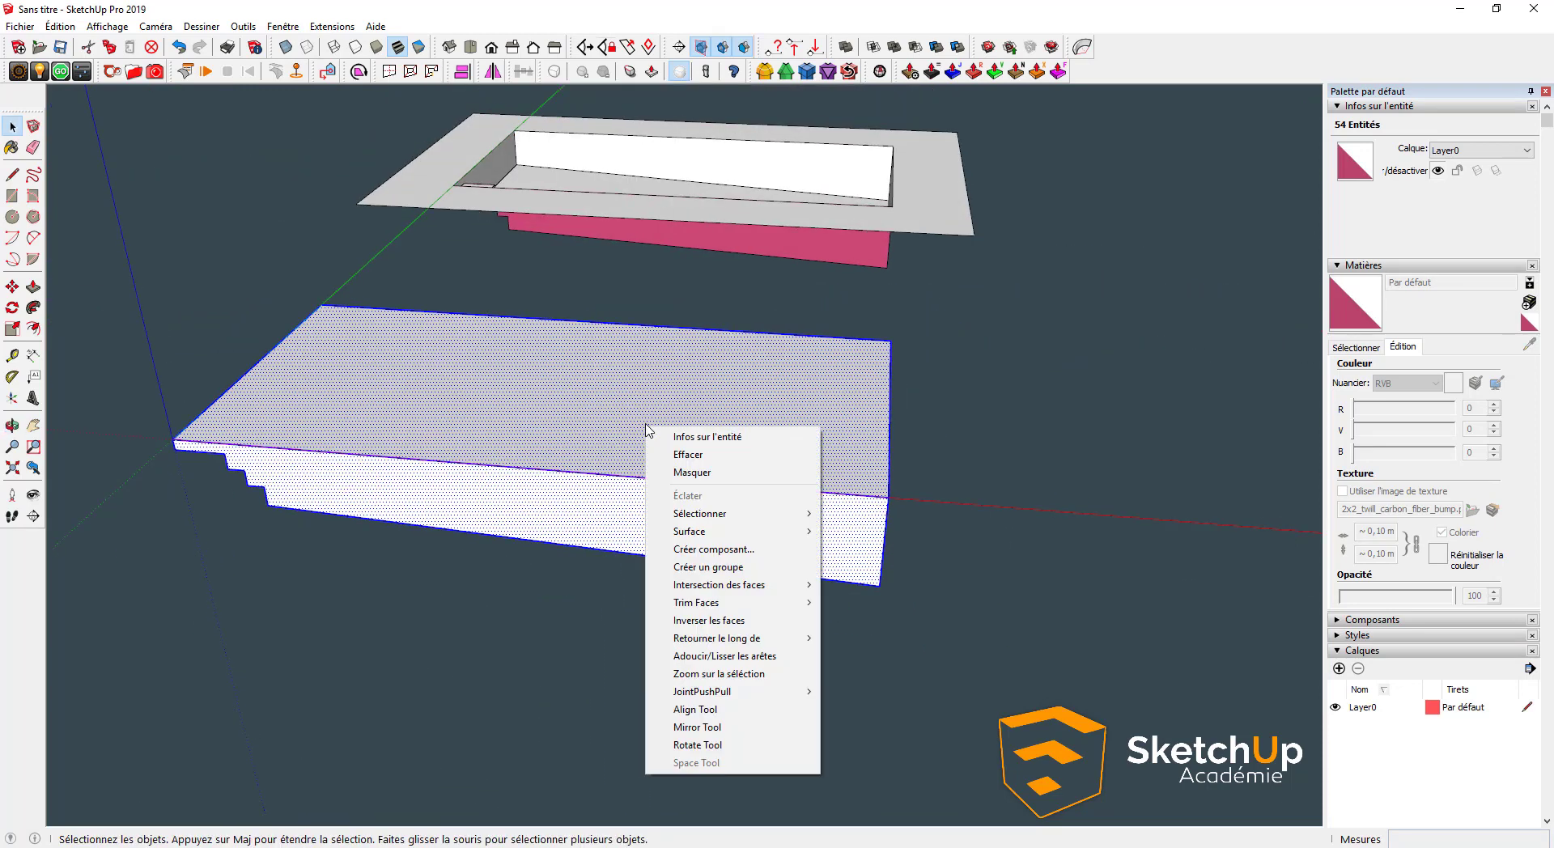
{"action": "left_click", "coordinate": [692, 566]}
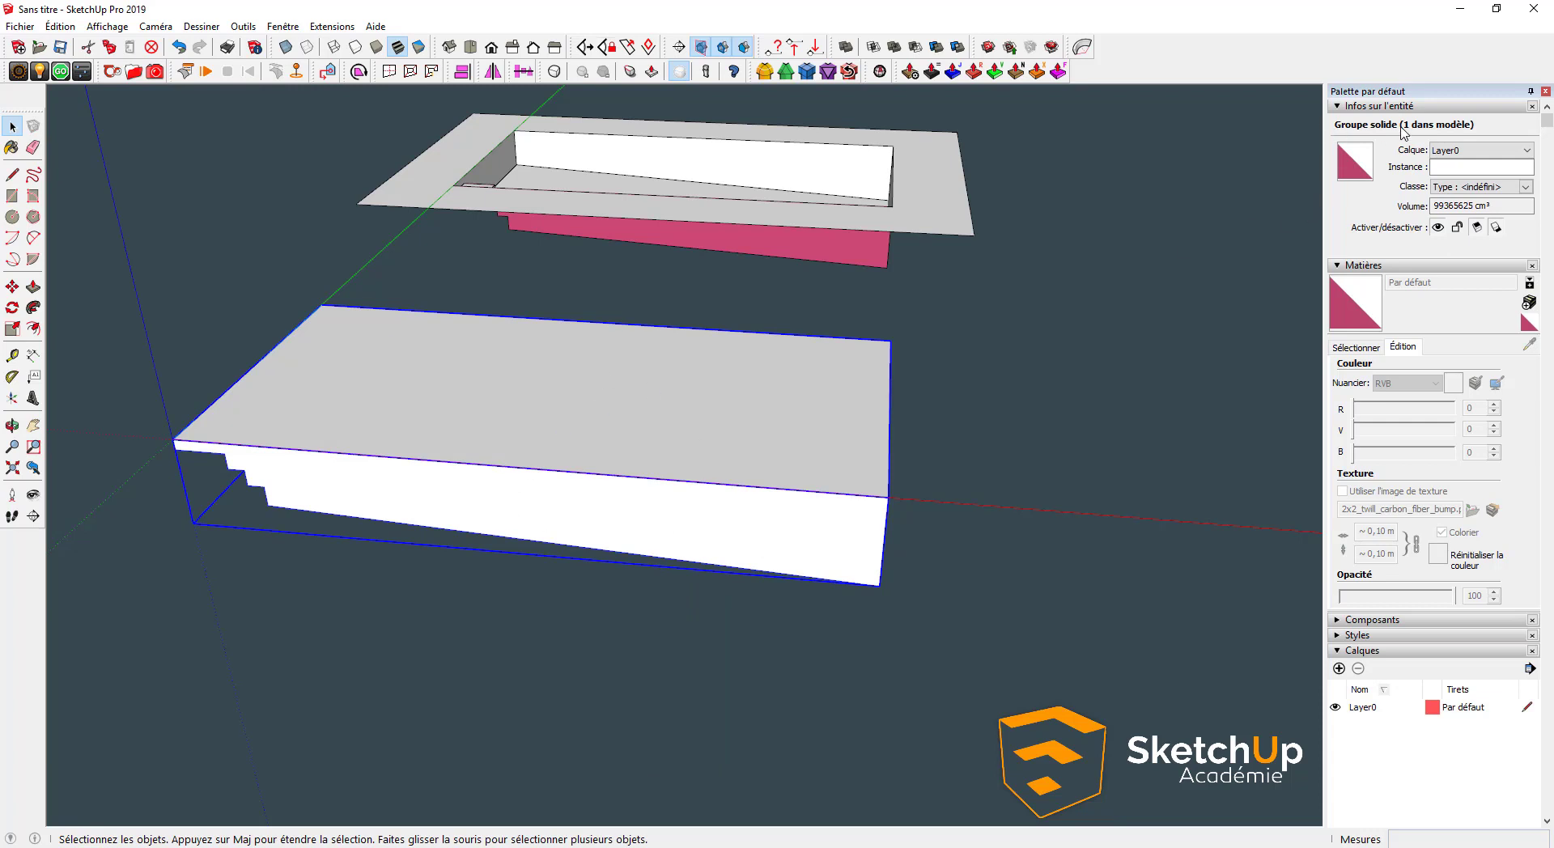
{"action": "left_click", "coordinate": [1479, 205]}
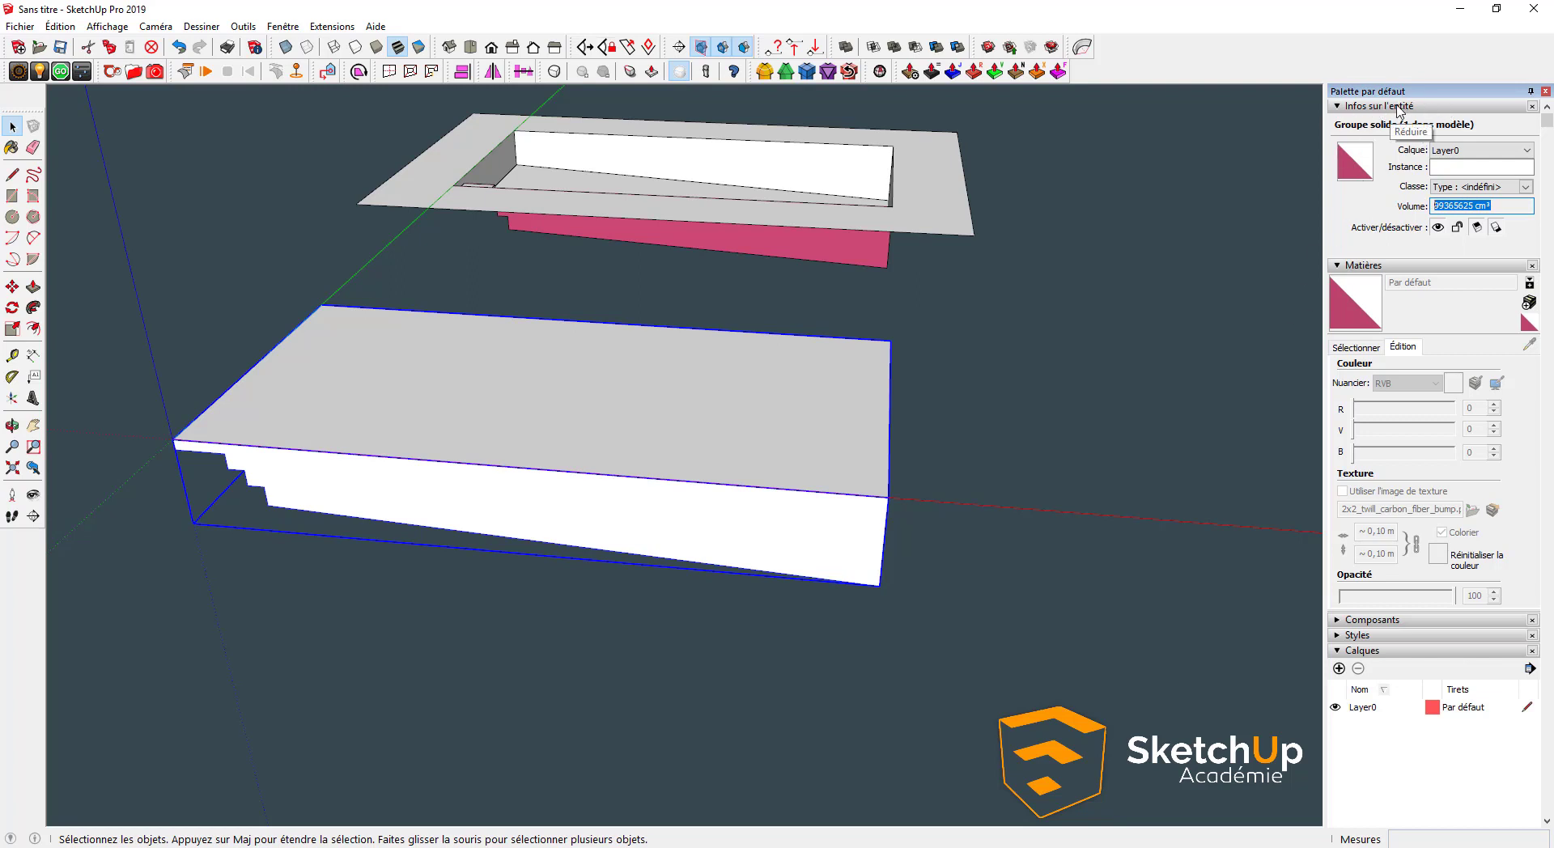
Hide the Entity Info panel, show it again and move it back above the Materials panel
{"action": "left_click", "coordinate": [1533, 106]}
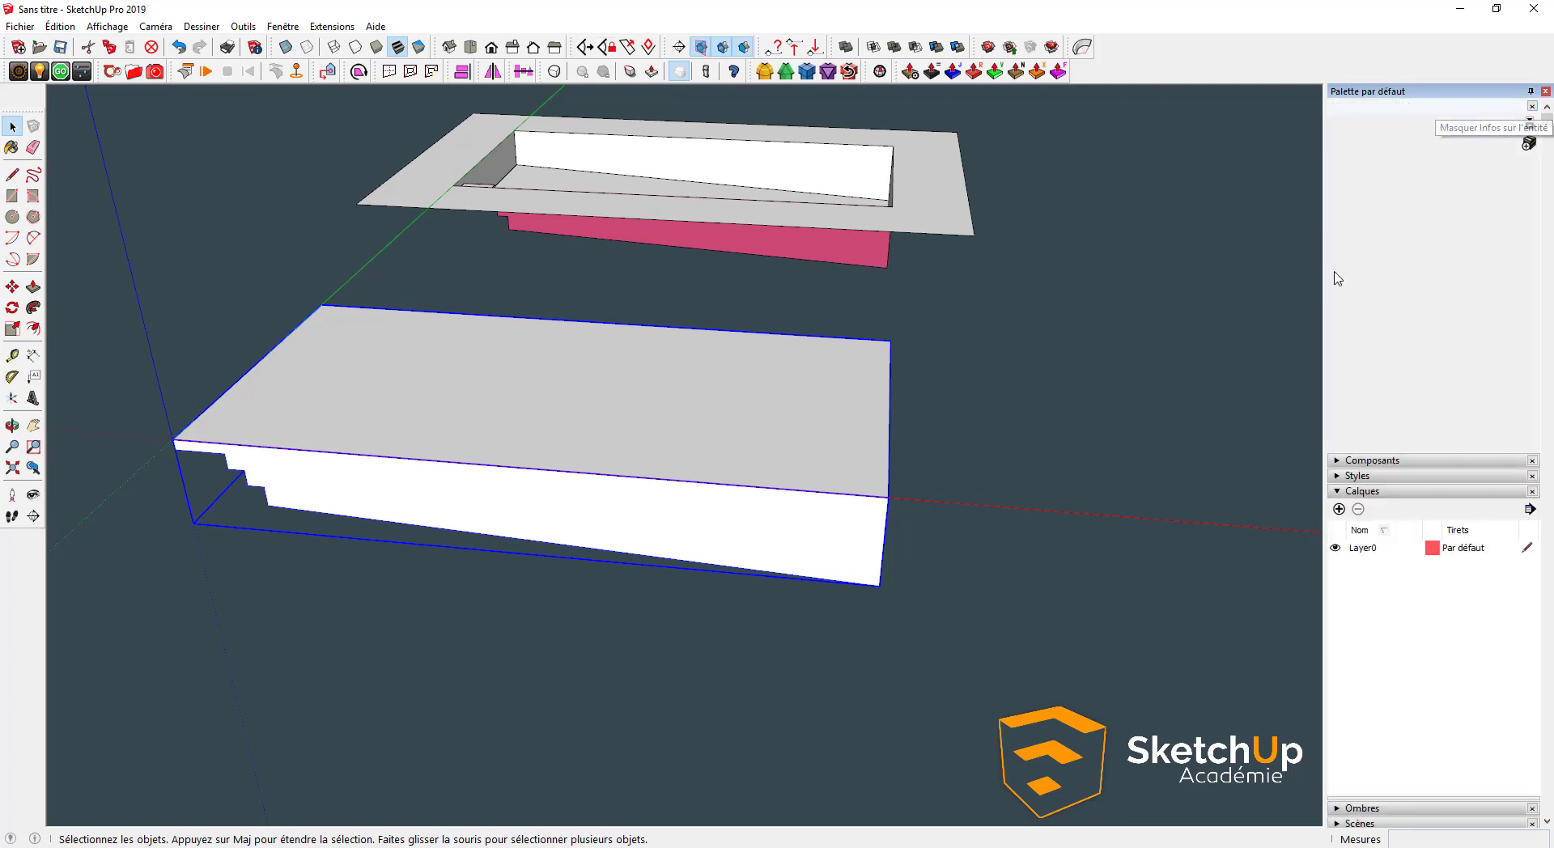
{"action": "left_click", "coordinate": [288, 30]}
{"action": "mouse_move", "coordinate": [318, 49]}
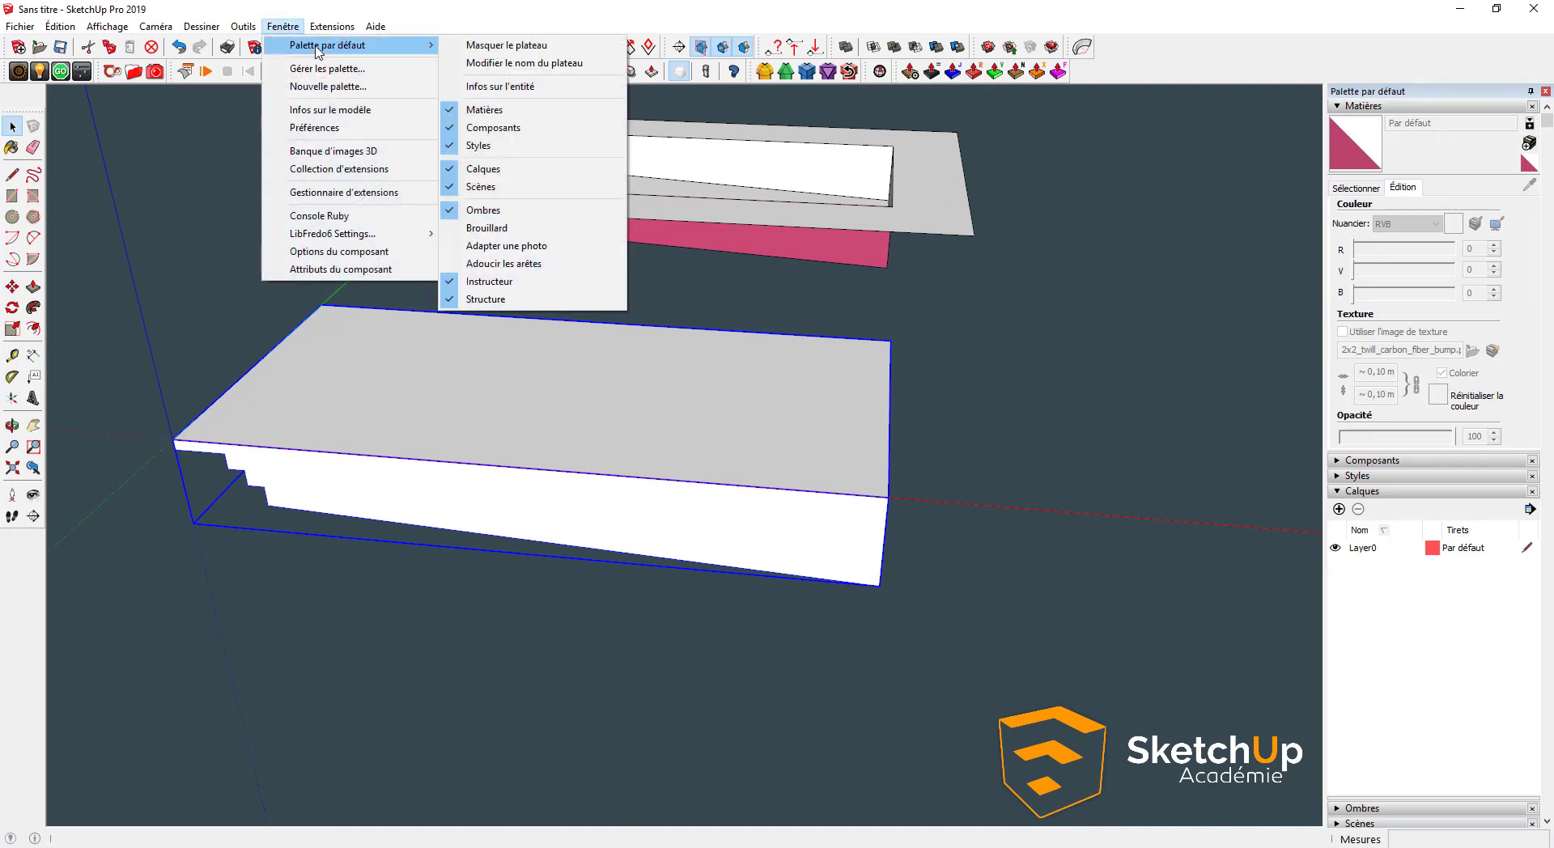
{"action": "left_click", "coordinate": [467, 91]}
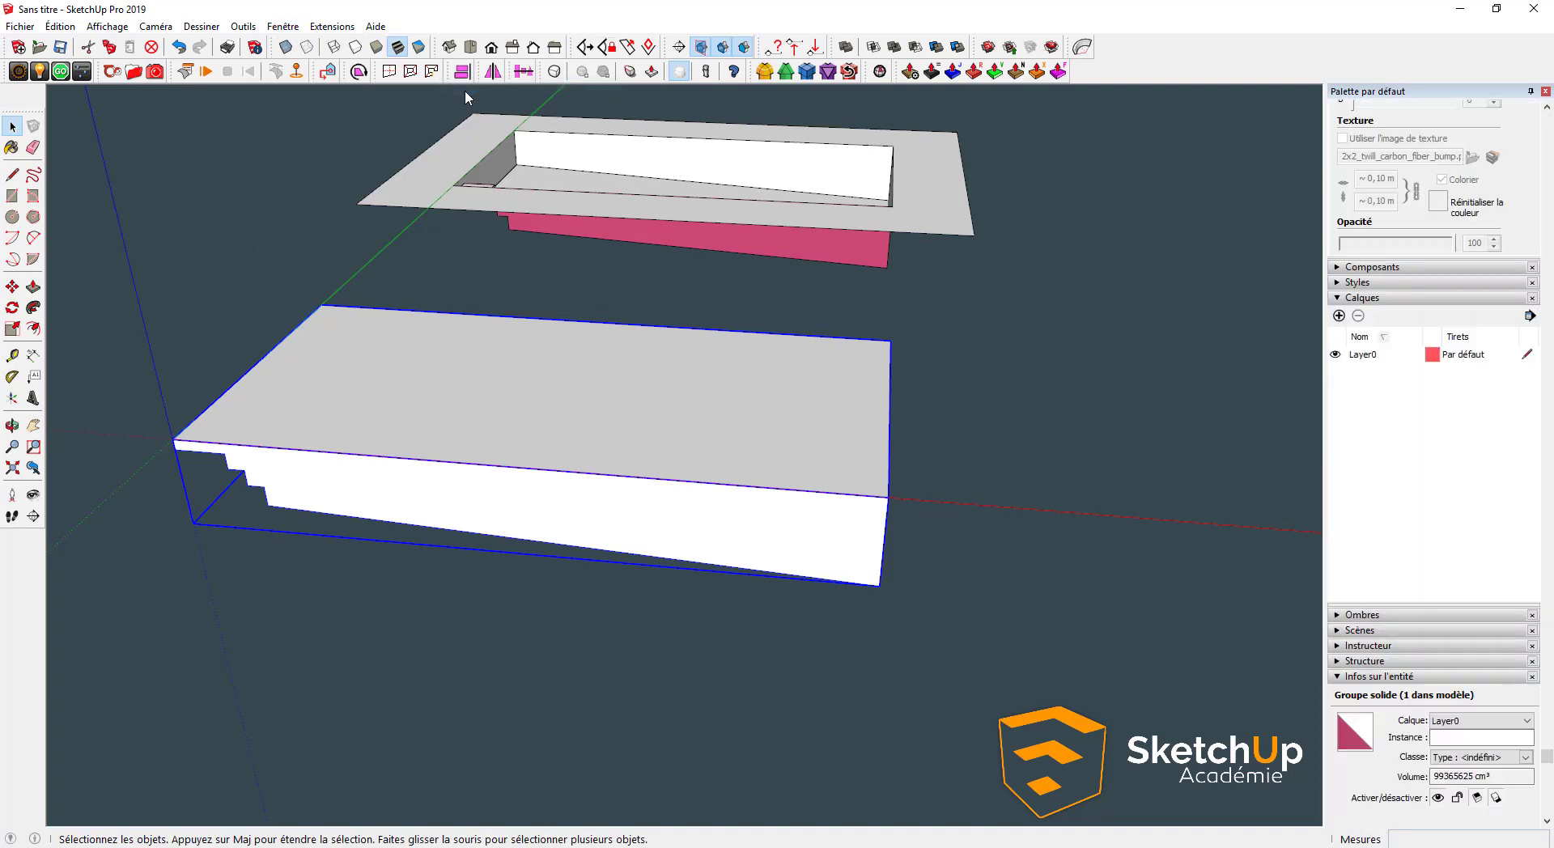
{"action": "left_click_drag", "start_coordinate": [1357, 679], "coordinate": [1418, 242]}
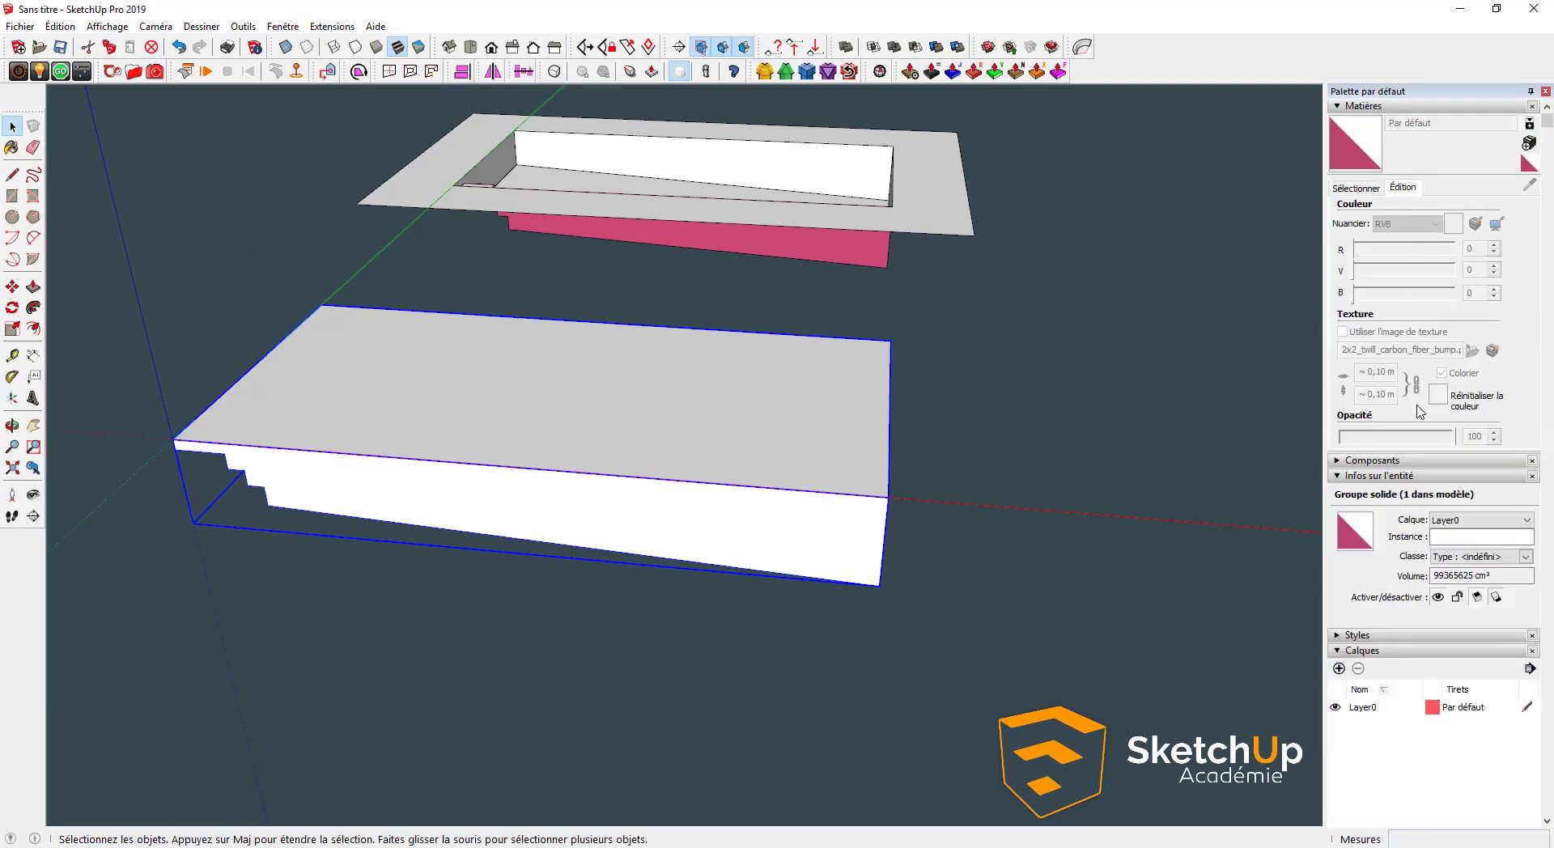
{"action": "left_click_drag", "start_coordinate": [1368, 475], "coordinate": [1367, 168]}
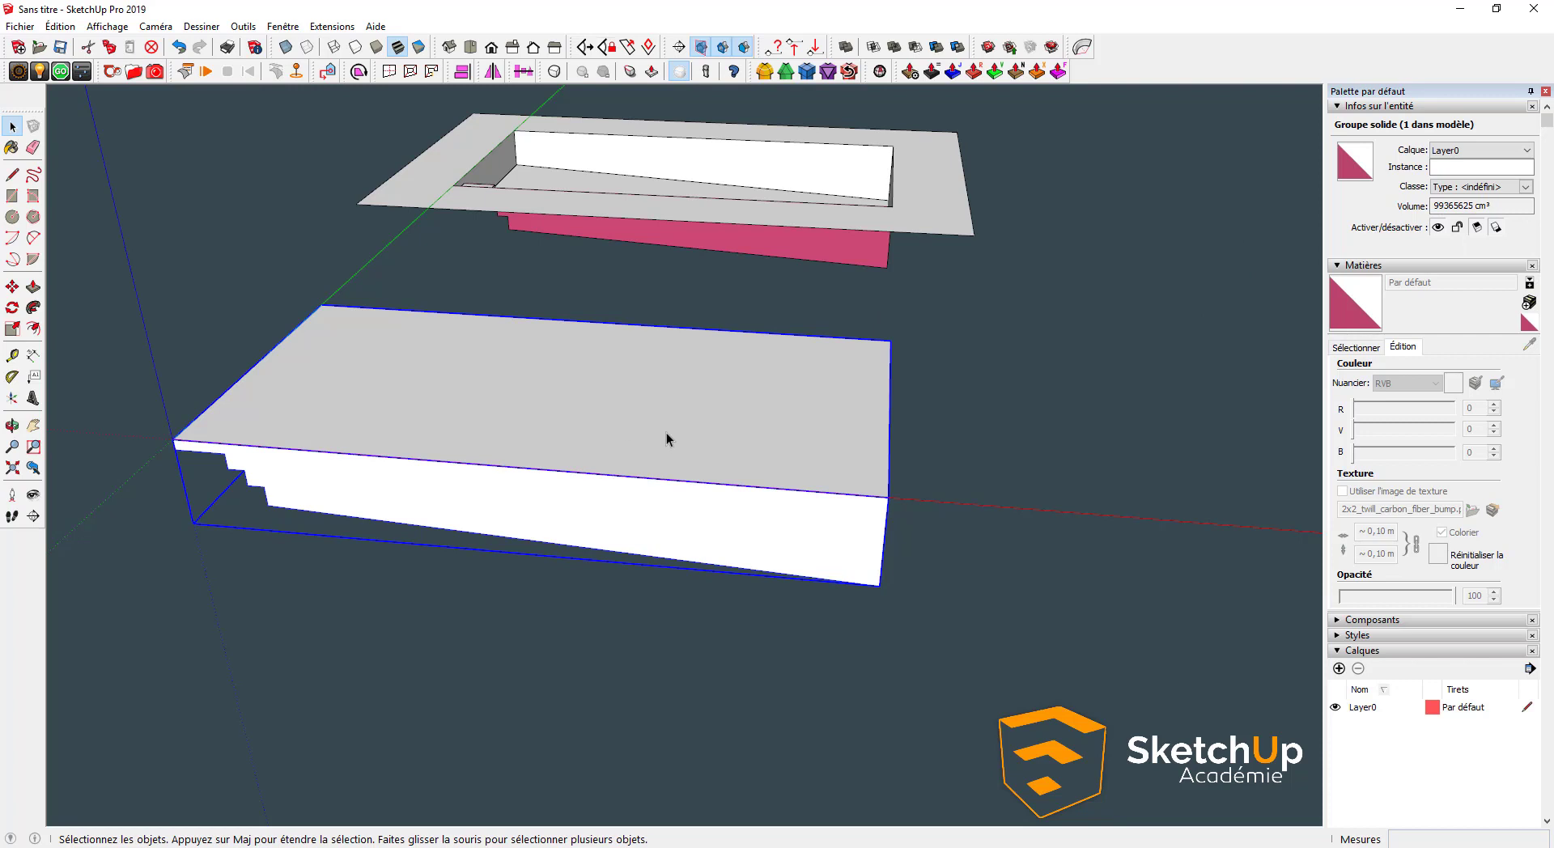
Set the model's length units to decimal metres with a precision of 0,00 m
{"action": "left_click", "coordinate": [565, 599]}
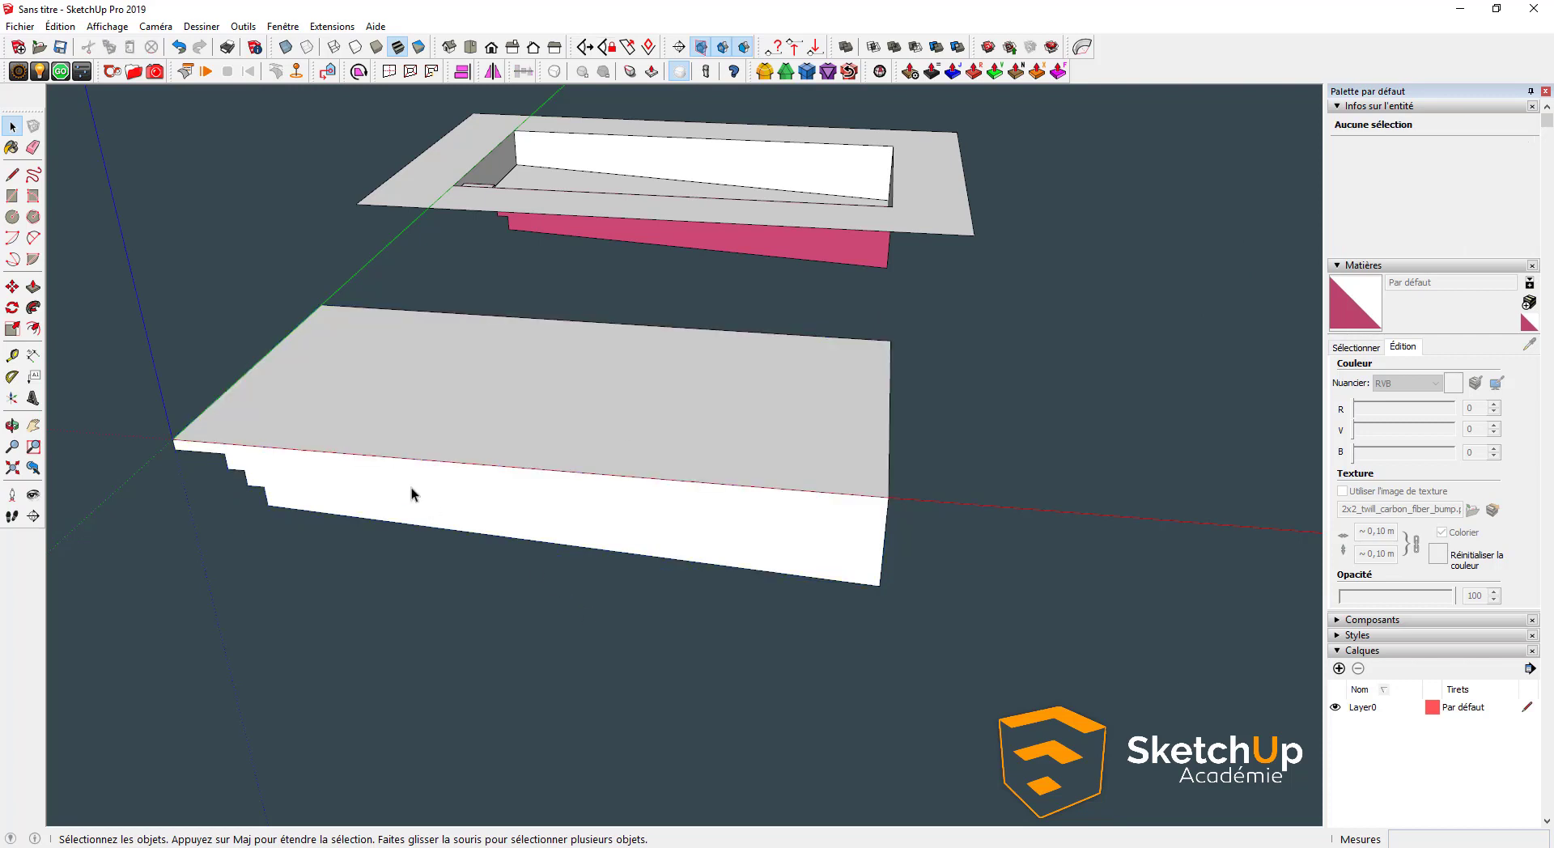
{"action": "middle_click_drag", "start_coordinate": [413, 490], "coordinate": [435, 317]}
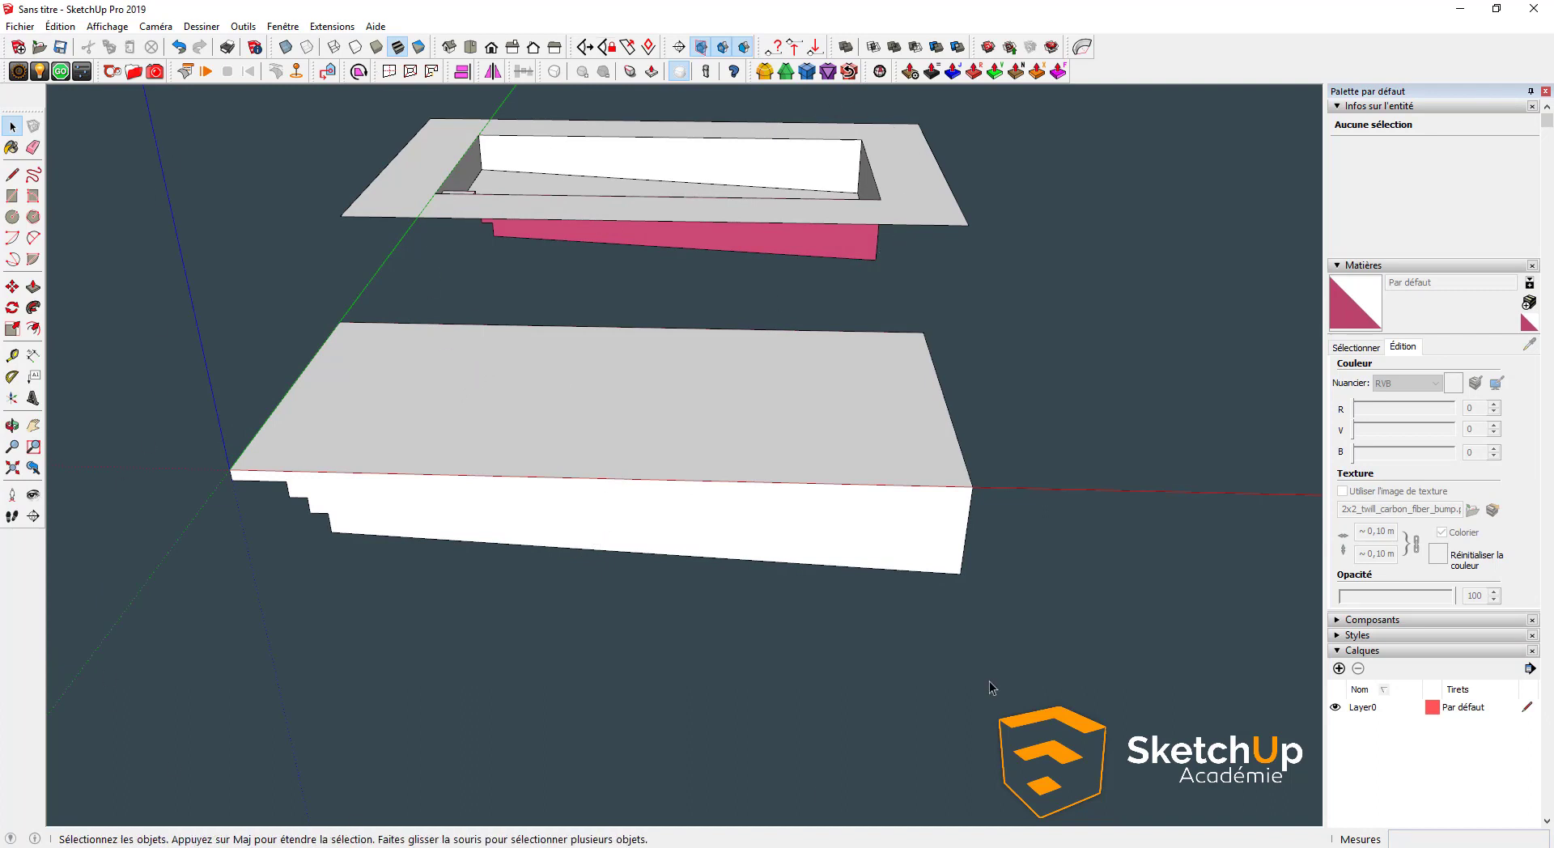
{"action": "left_click", "coordinate": [277, 30]}
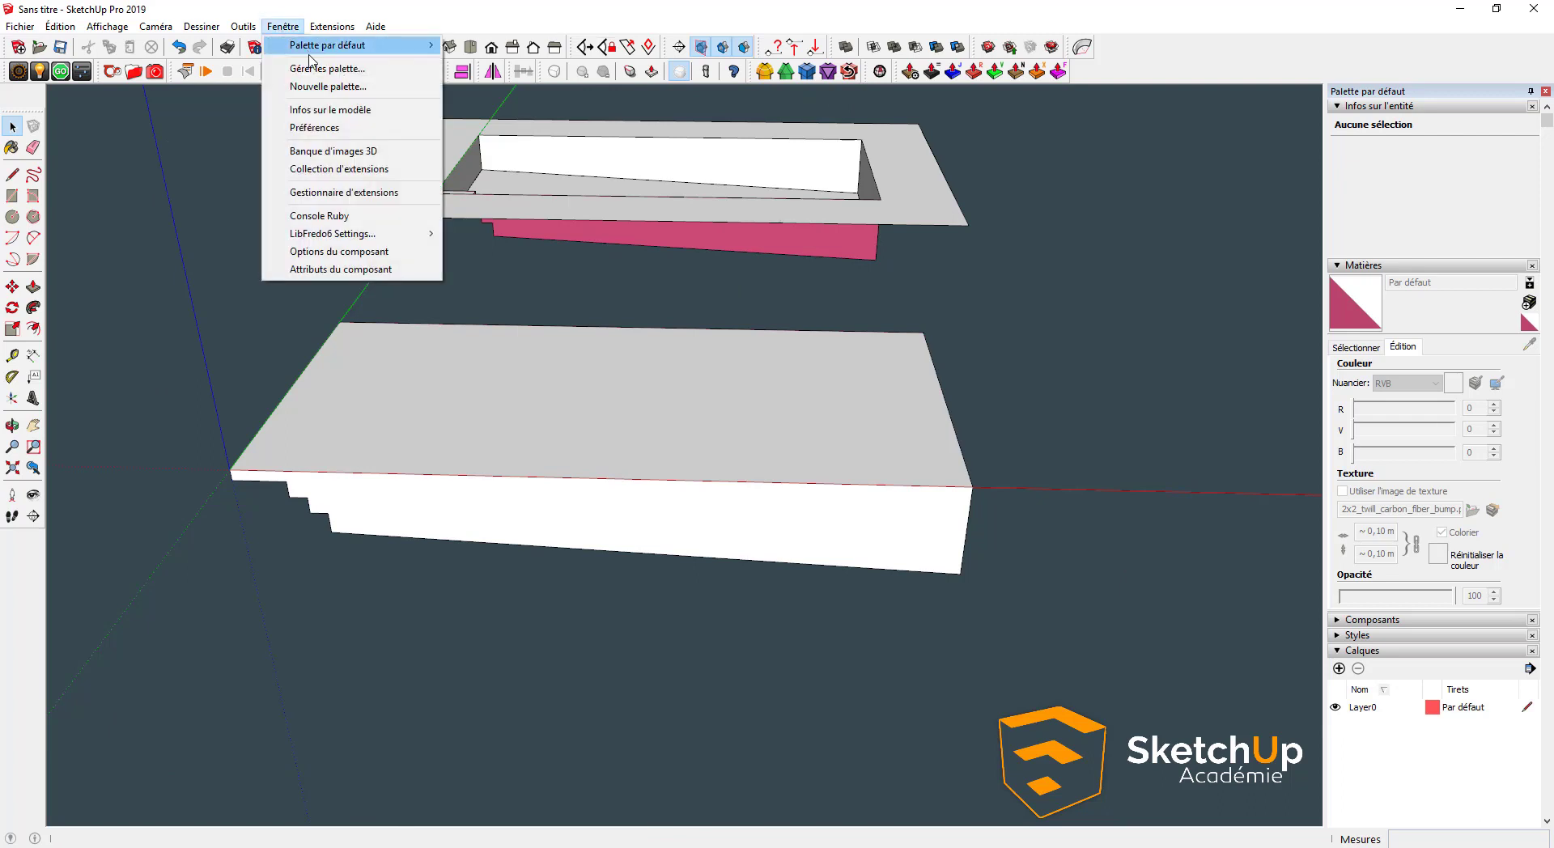
{"action": "left_click", "coordinate": [296, 112]}
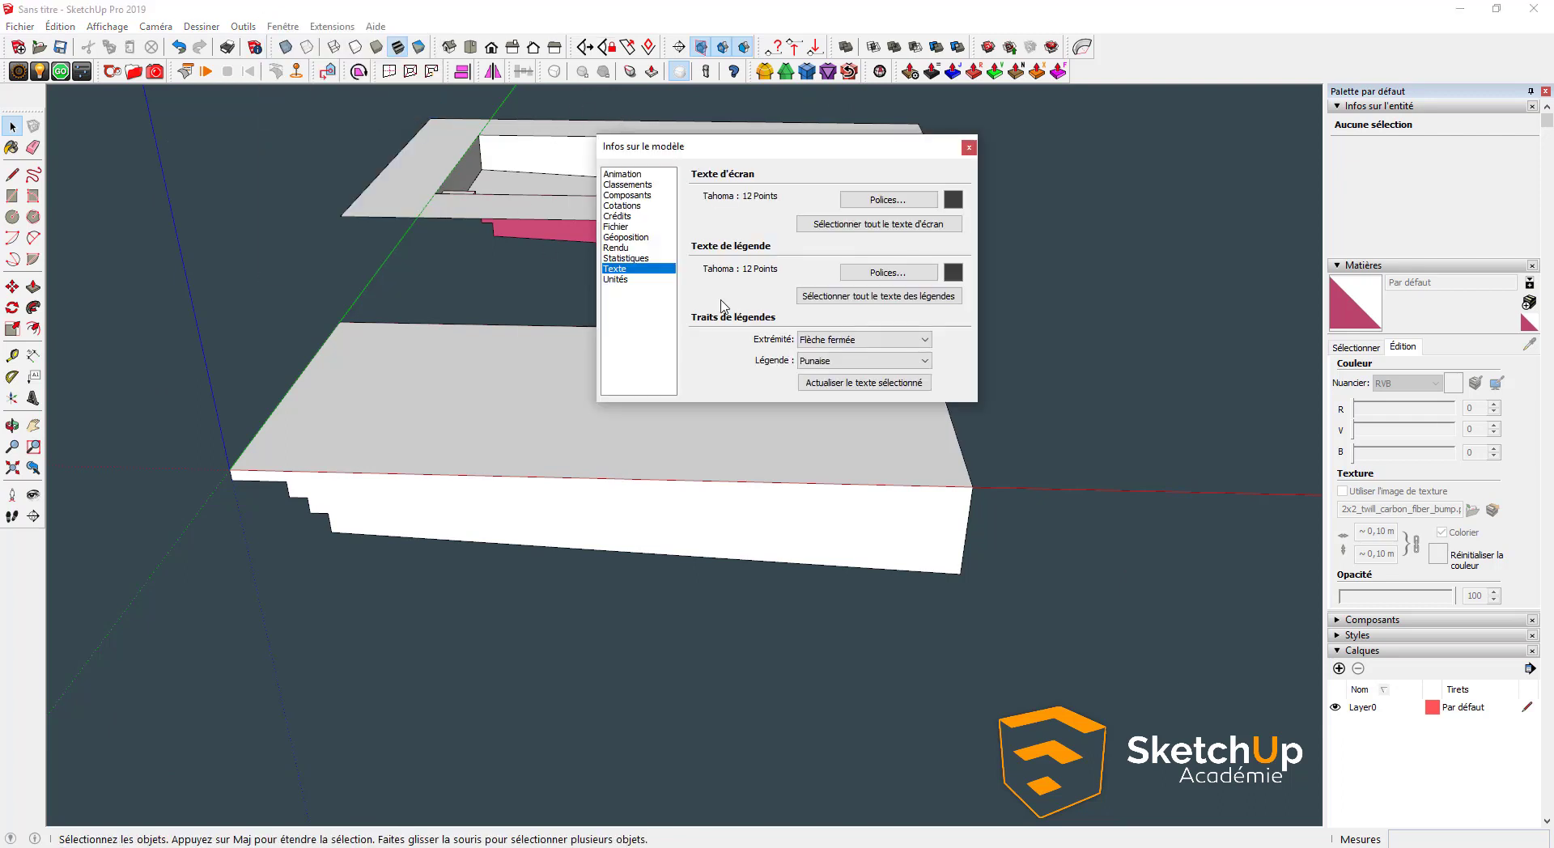
{"action": "left_click", "coordinate": [623, 280]}
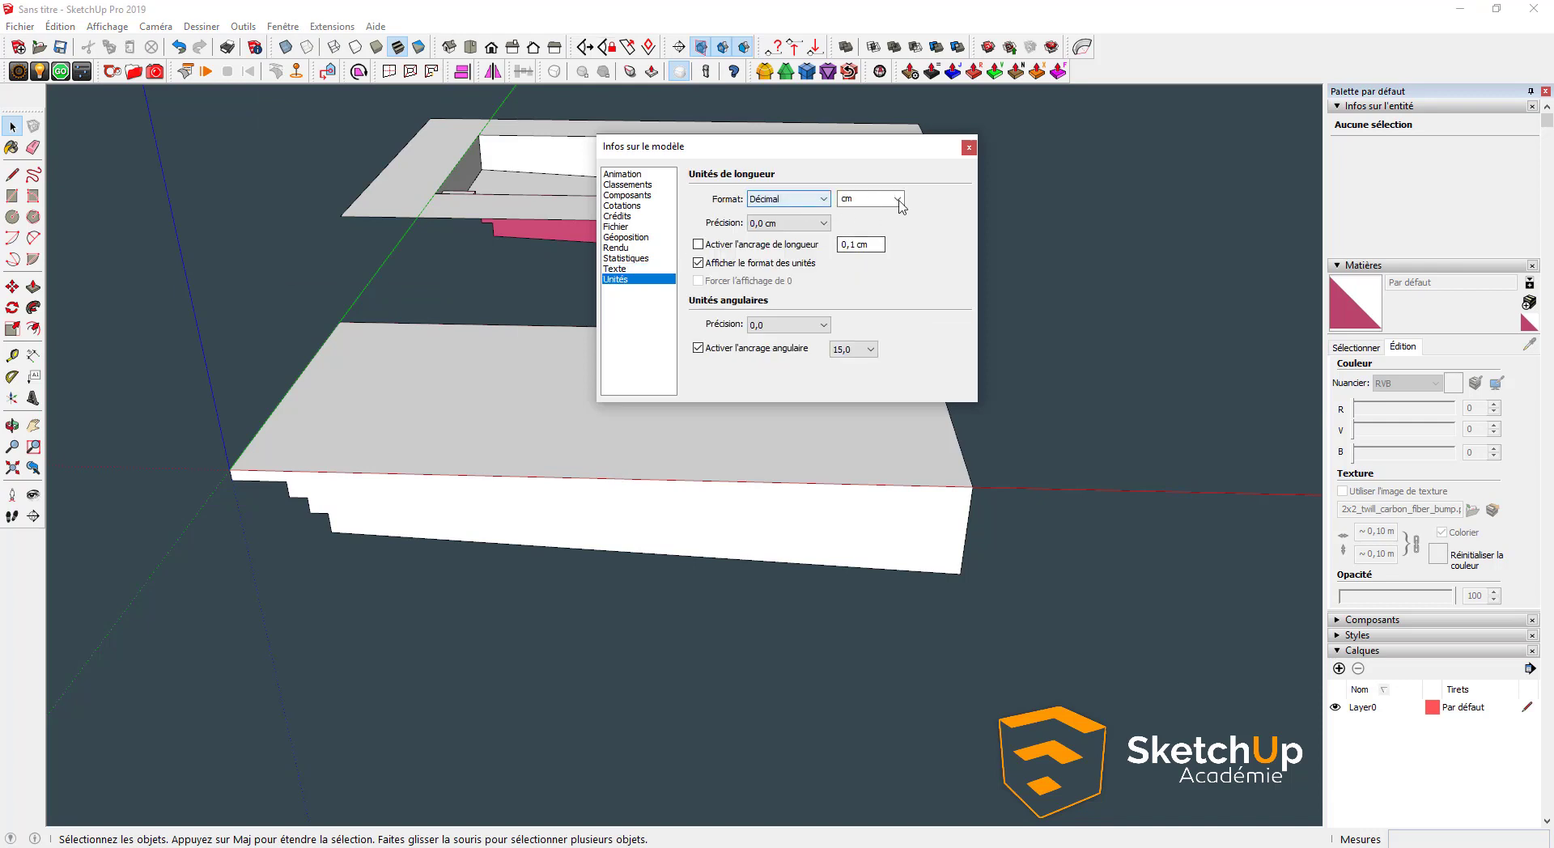
{"action": "left_click", "coordinate": [871, 198]}
{"action": "left_click", "coordinate": [844, 256]}
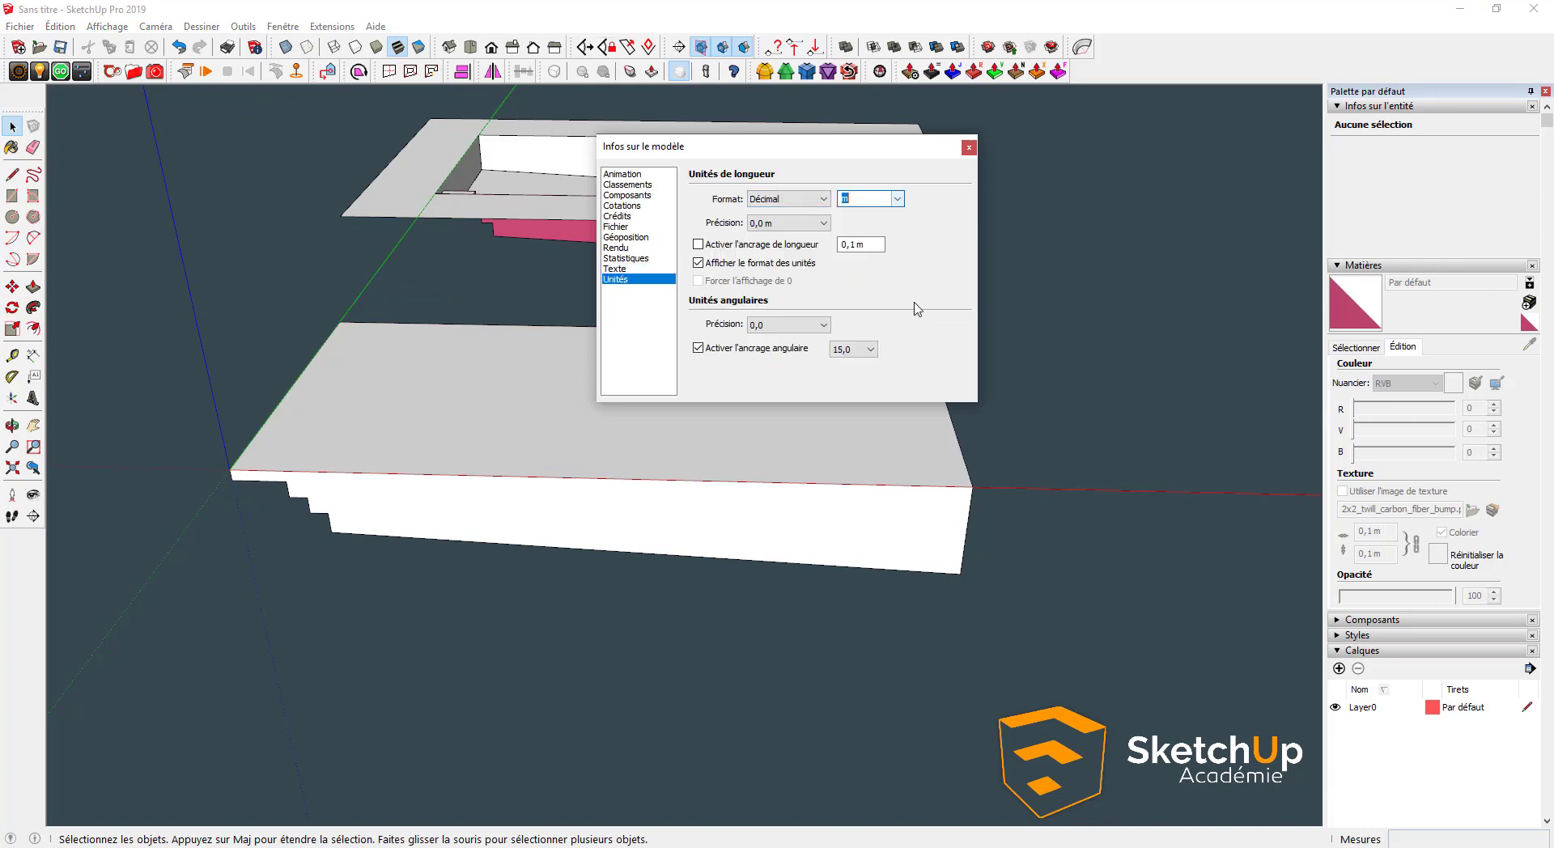
{"action": "left_click", "coordinate": [798, 225]}
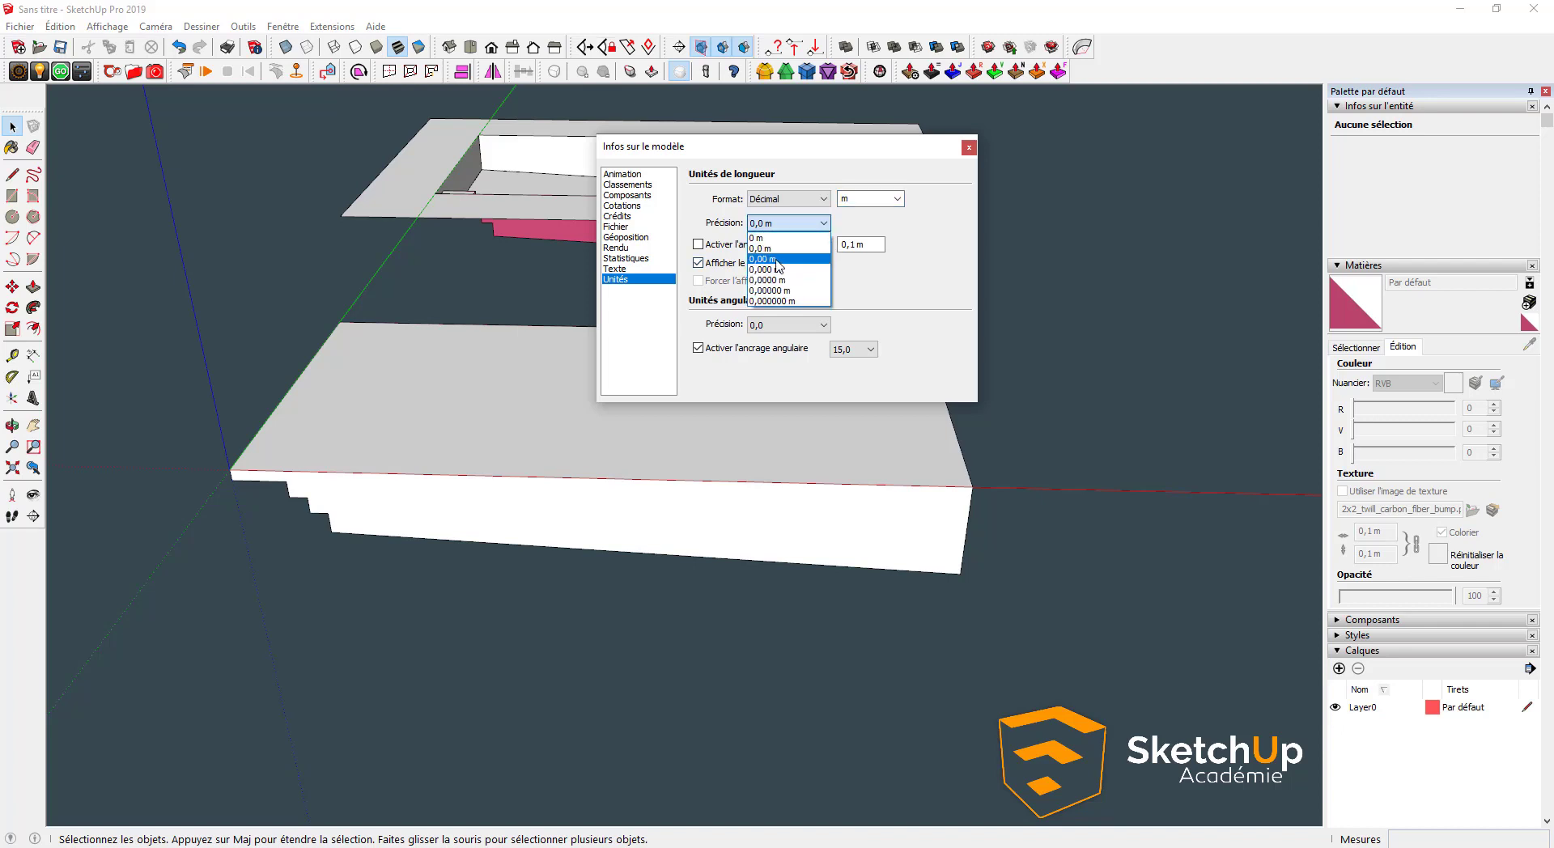
{"action": "left_click", "coordinate": [779, 259]}
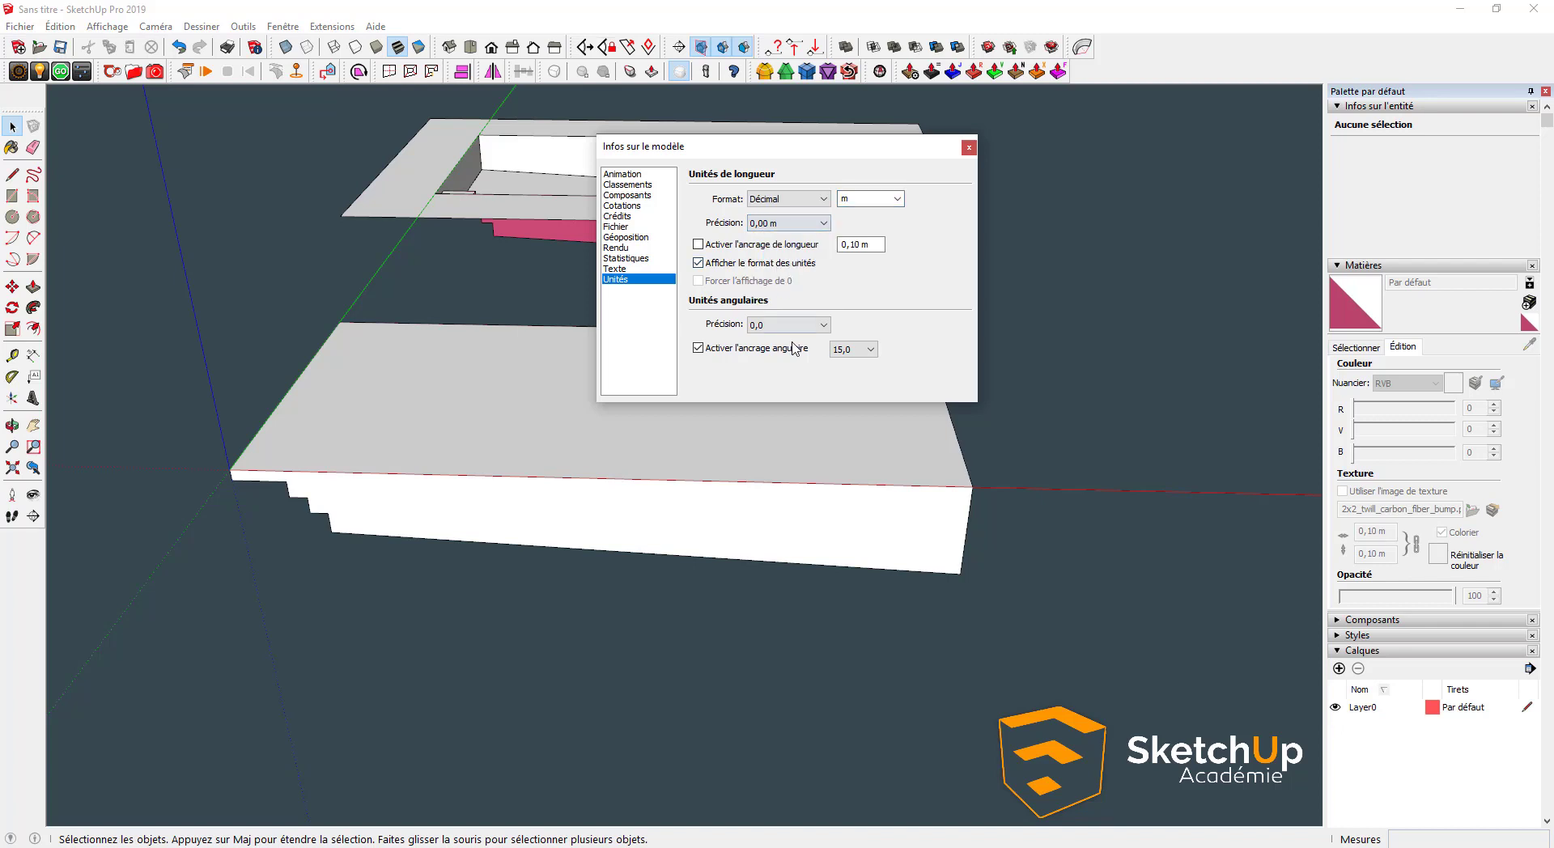
{"action": "left_click", "coordinate": [968, 148]}
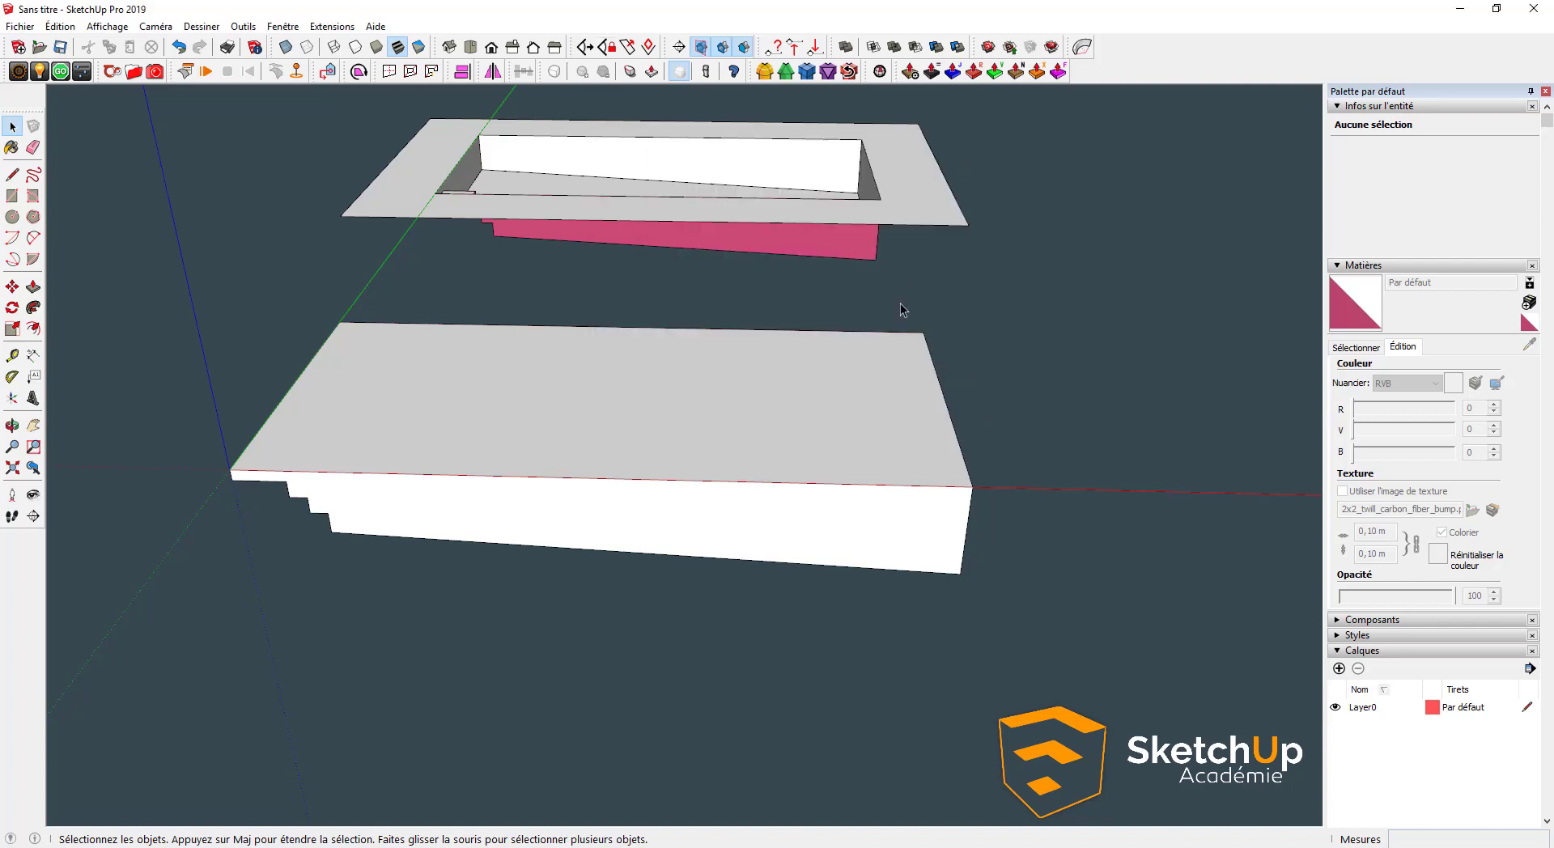
Select the closed basin group and read its volume in cubic metres
{"action": "left_click", "coordinate": [890, 388]}
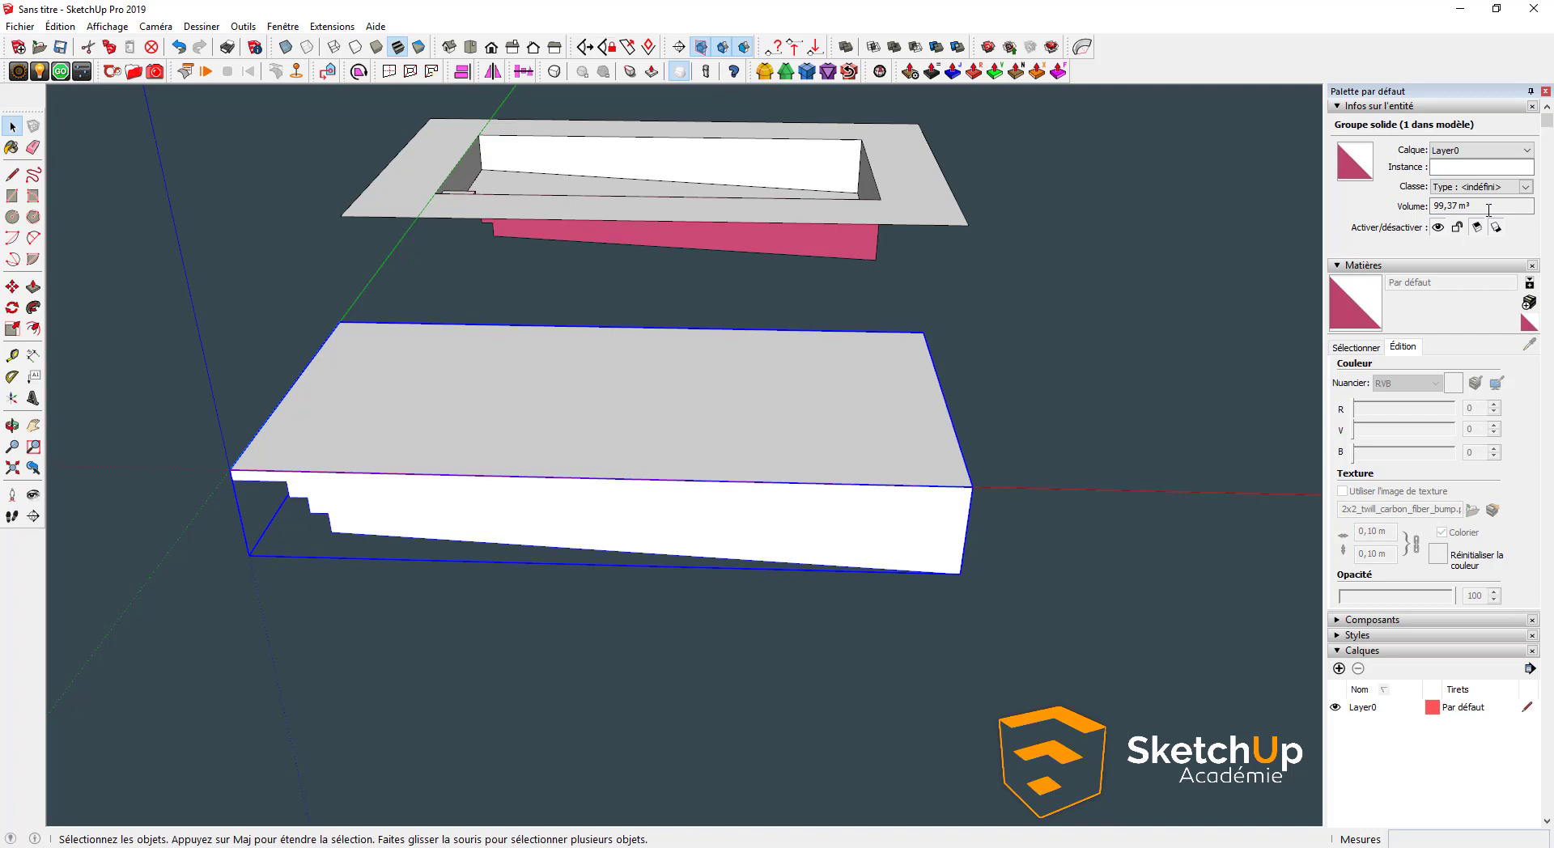
{"action": "key", "text": "o"}
{"action": "left_click_drag", "start_coordinate": [944, 482], "coordinate": [1086, 368]}
{"action": "middle_click_drag", "start_coordinate": [1087, 368], "coordinate": [660, 429]}
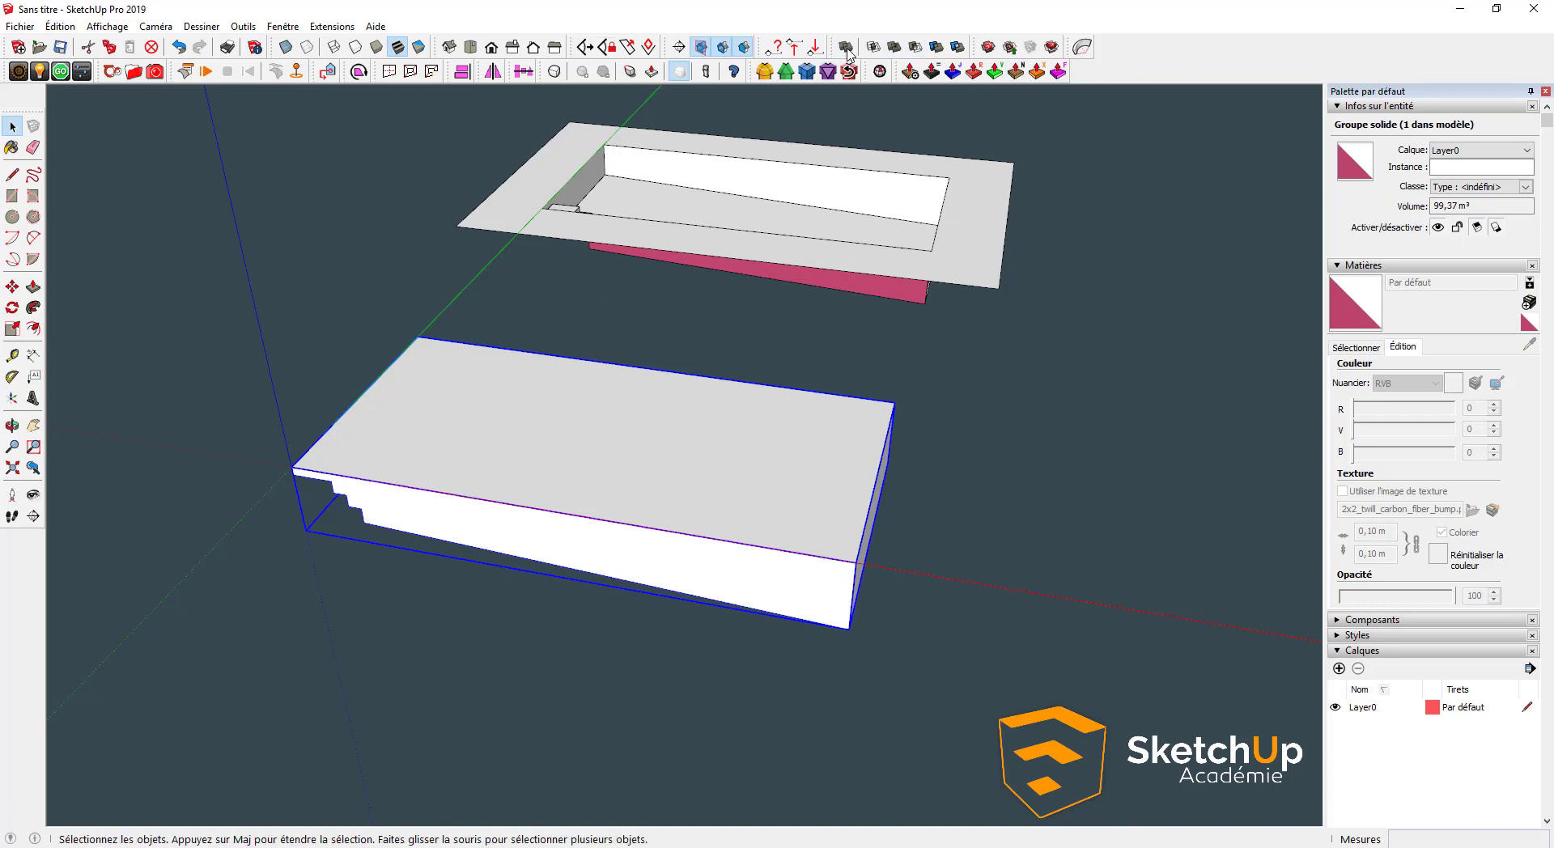
Float the Solid Tools toolbar over the drawing area, clear the selection and dock the toolbar back in the top row
{"action": "left_click_drag", "start_coordinate": [839, 46], "coordinate": [1053, 348]}
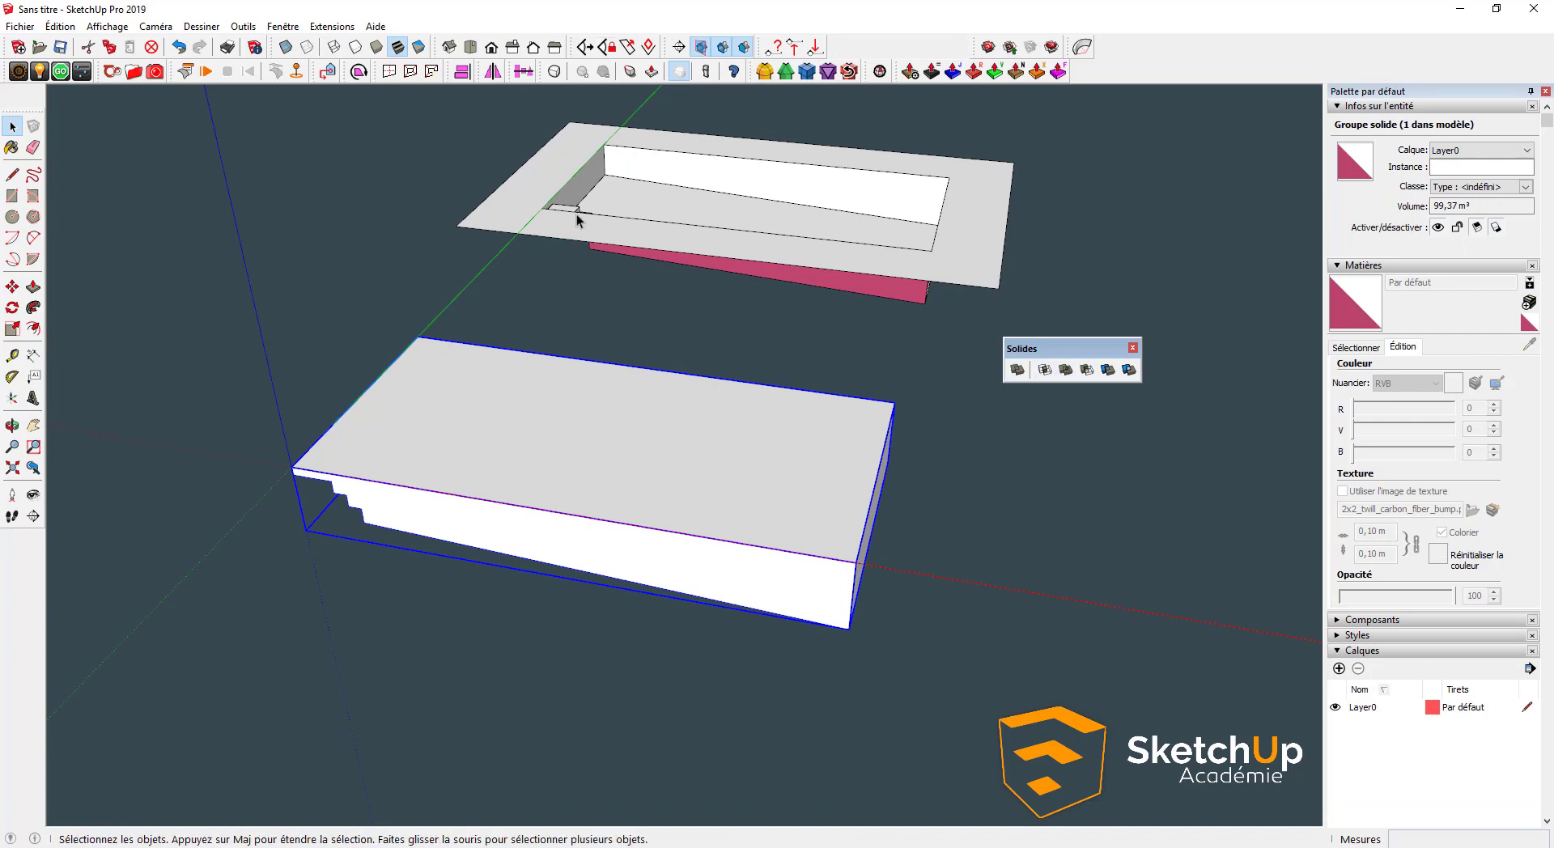
{"action": "left_click", "coordinate": [573, 260]}
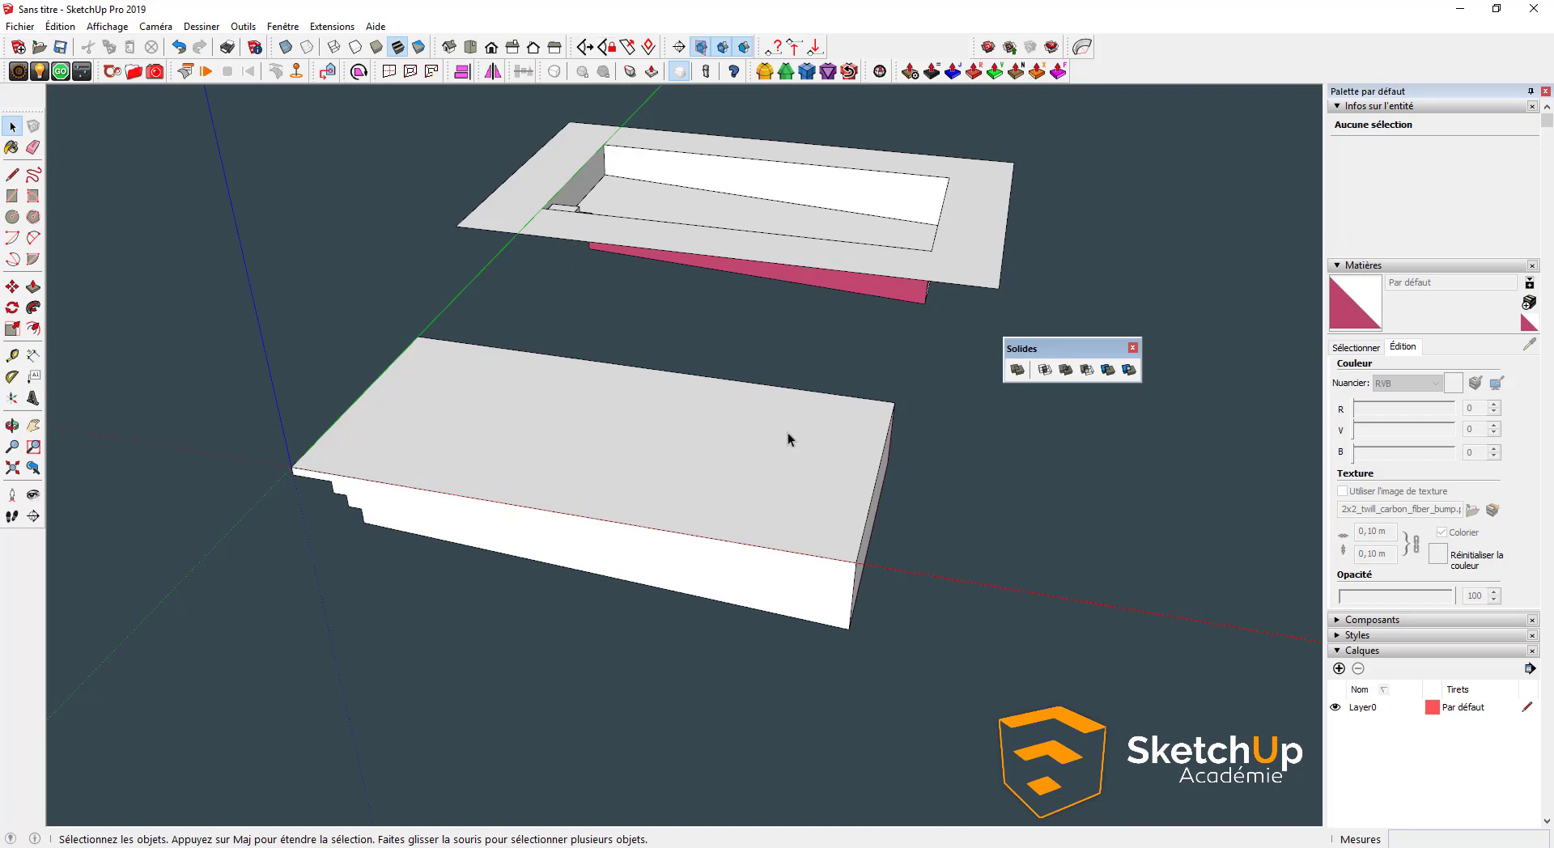
{"action": "left_click_drag", "start_coordinate": [1047, 348], "coordinate": [884, 42]}
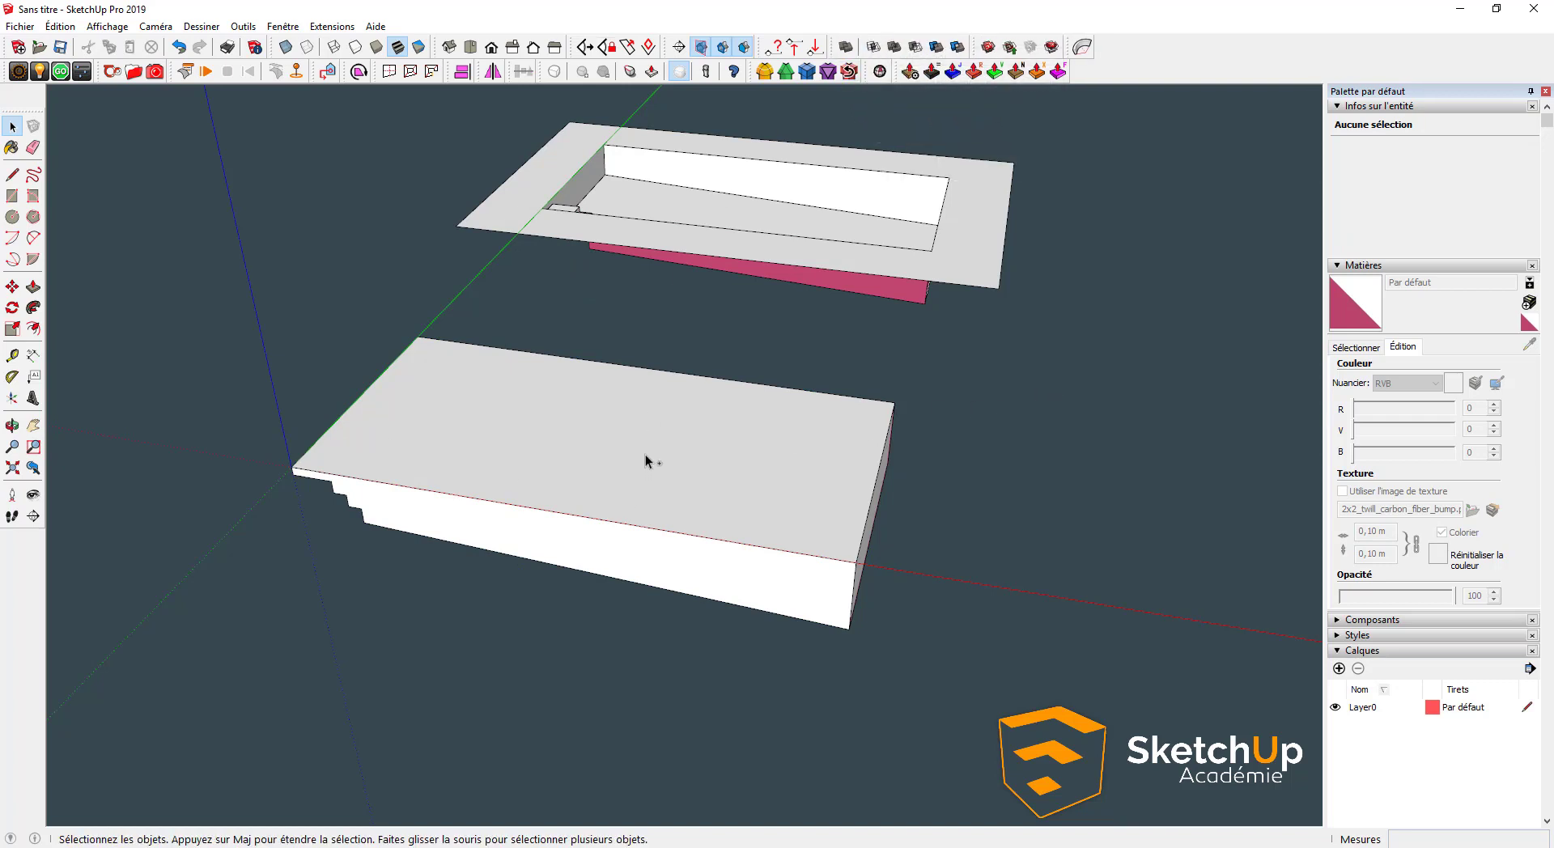
Undo the basin's grouping, face reversal and top face to return to the open basin
{"action": "left_click", "coordinate": [547, 463]}
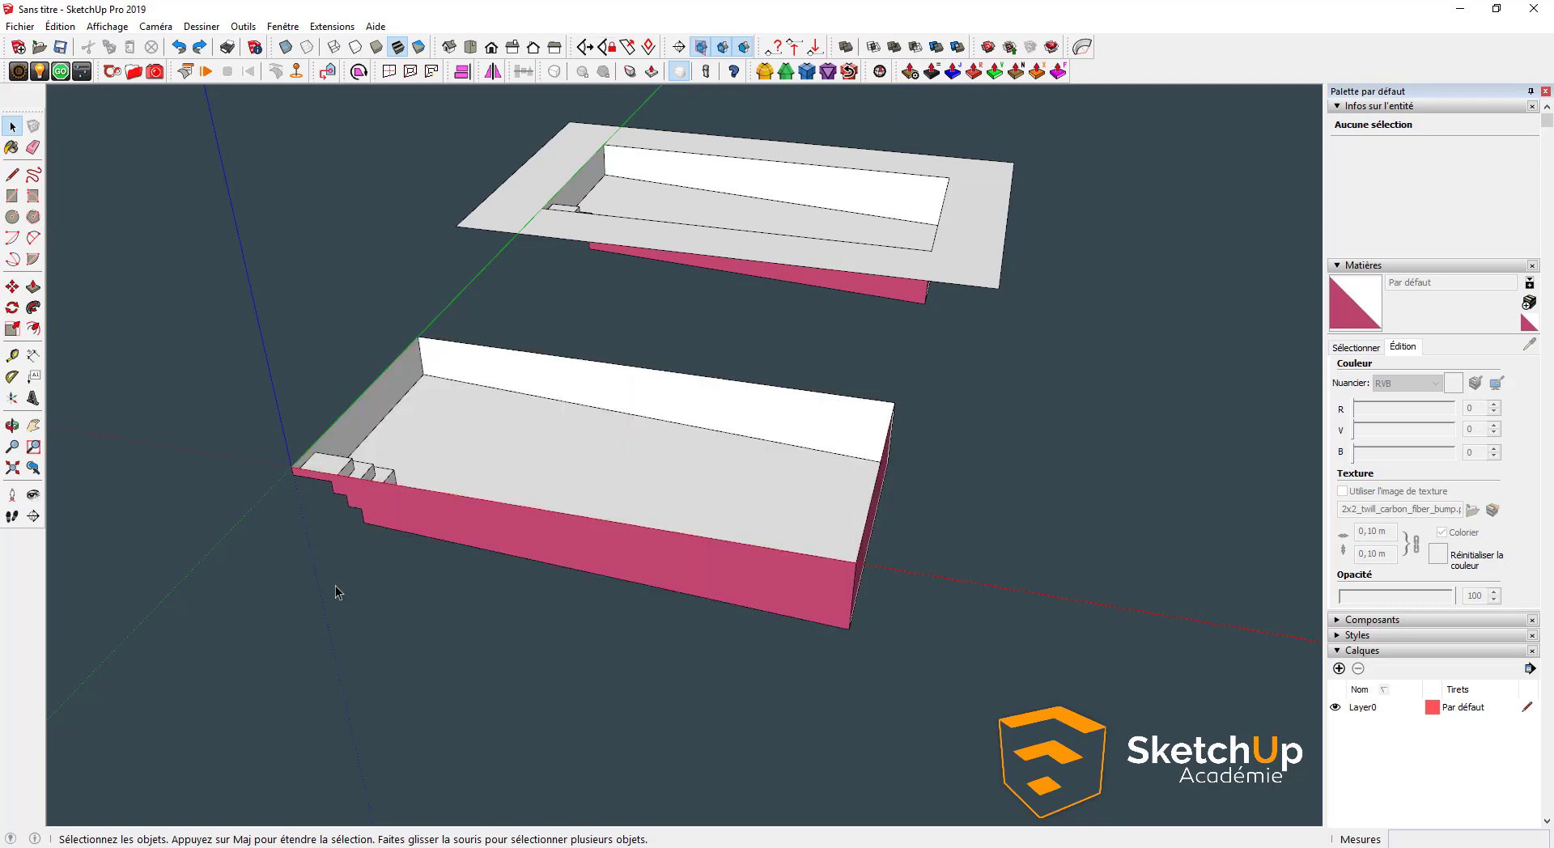
Close the front basin's open top with a face by retracing its short upper edge, and group the closed basin
{"action": "middle_click_drag", "start_coordinate": [409, 526], "coordinate": [423, 357]}
{"action": "left_click", "coordinate": [896, 437]}
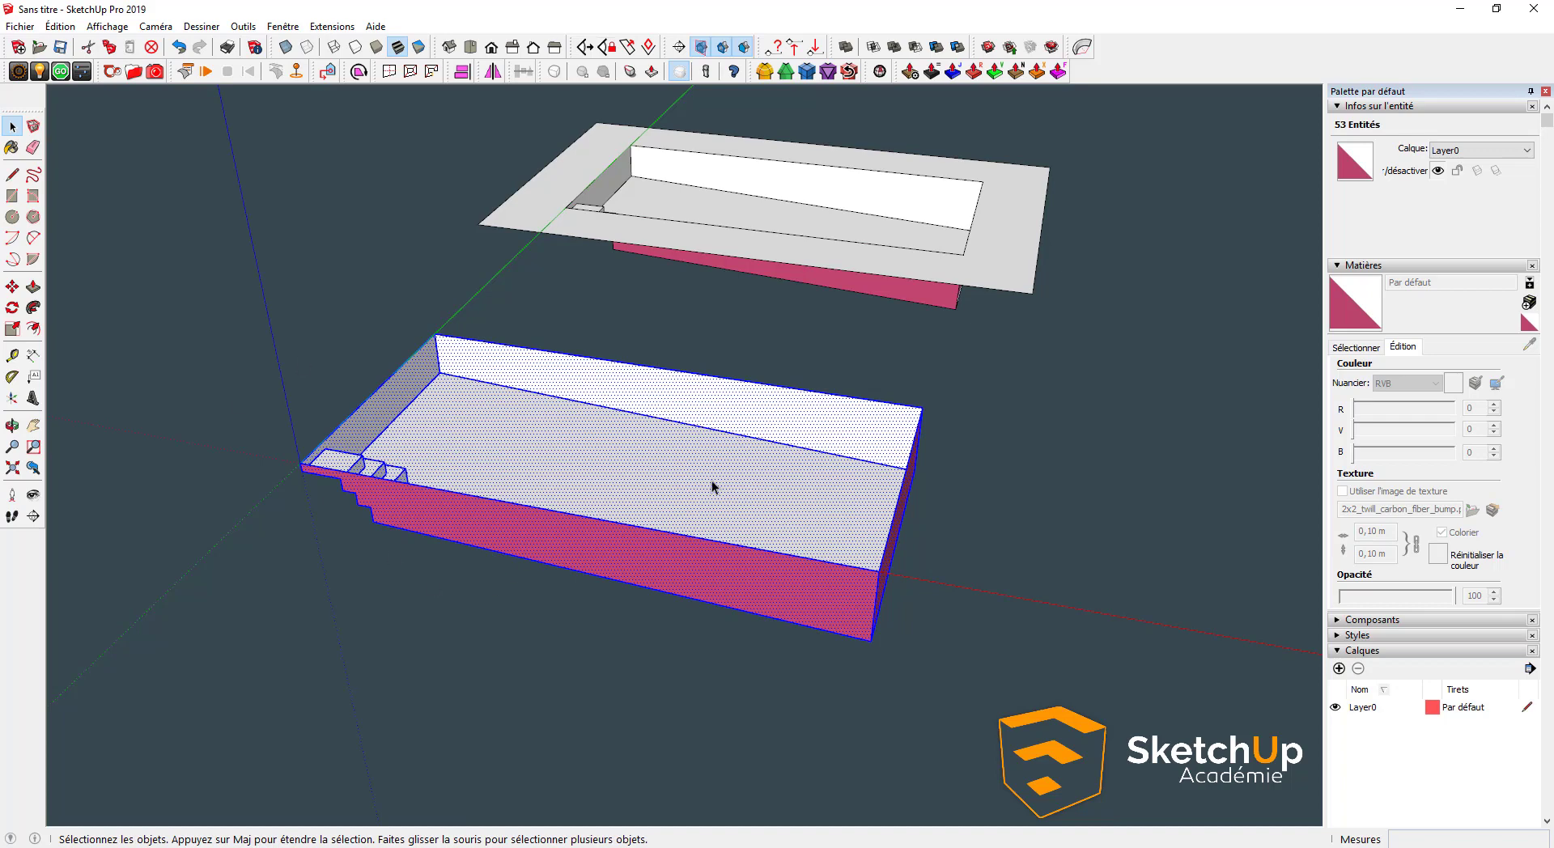
{"action": "key", "text": "l"}
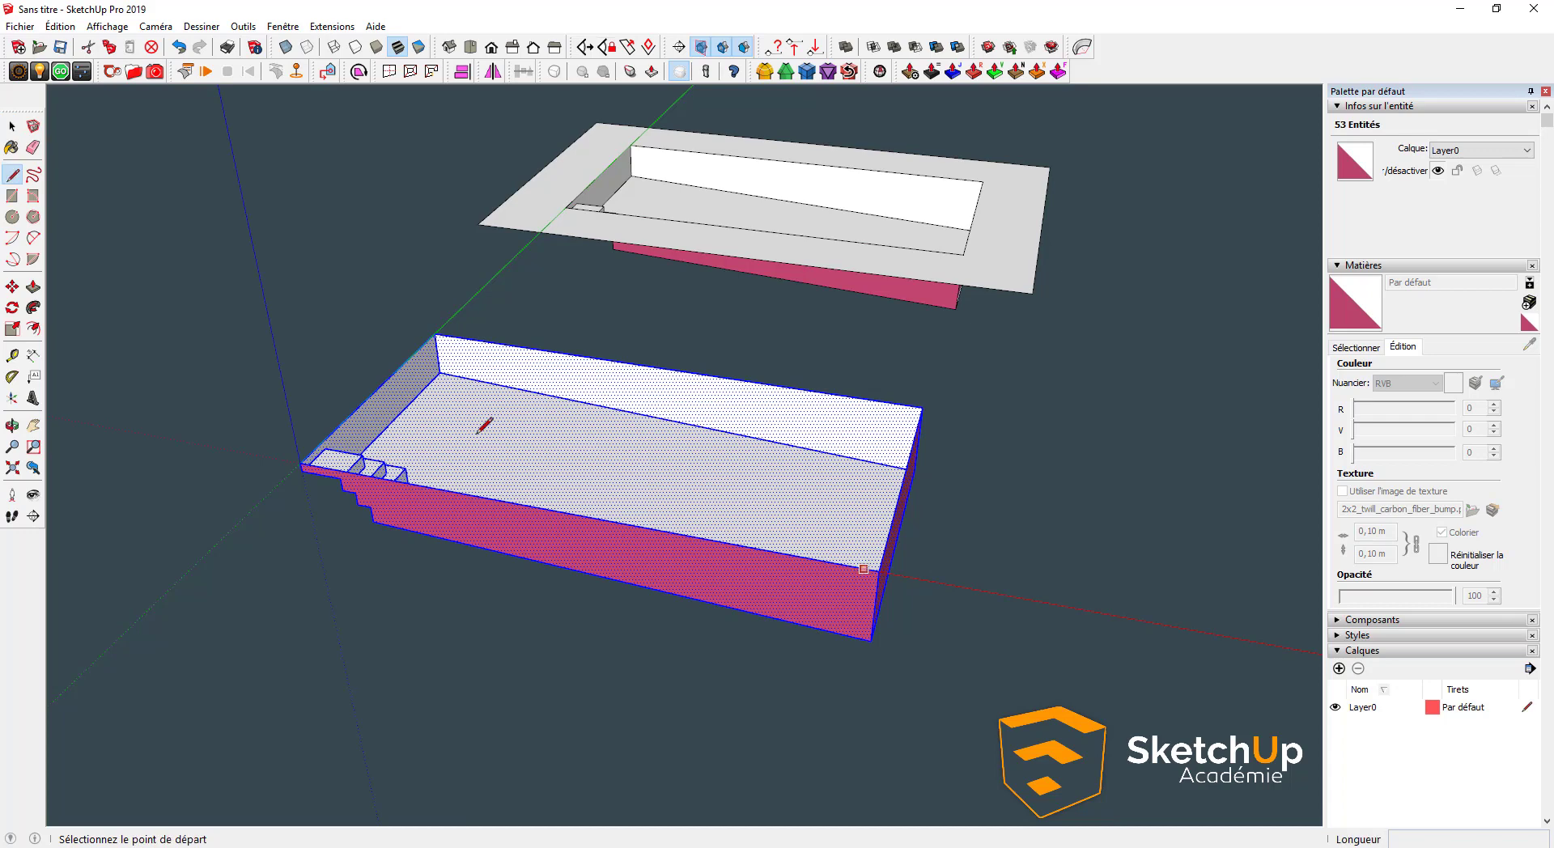
{"action": "left_click", "coordinate": [302, 463]}
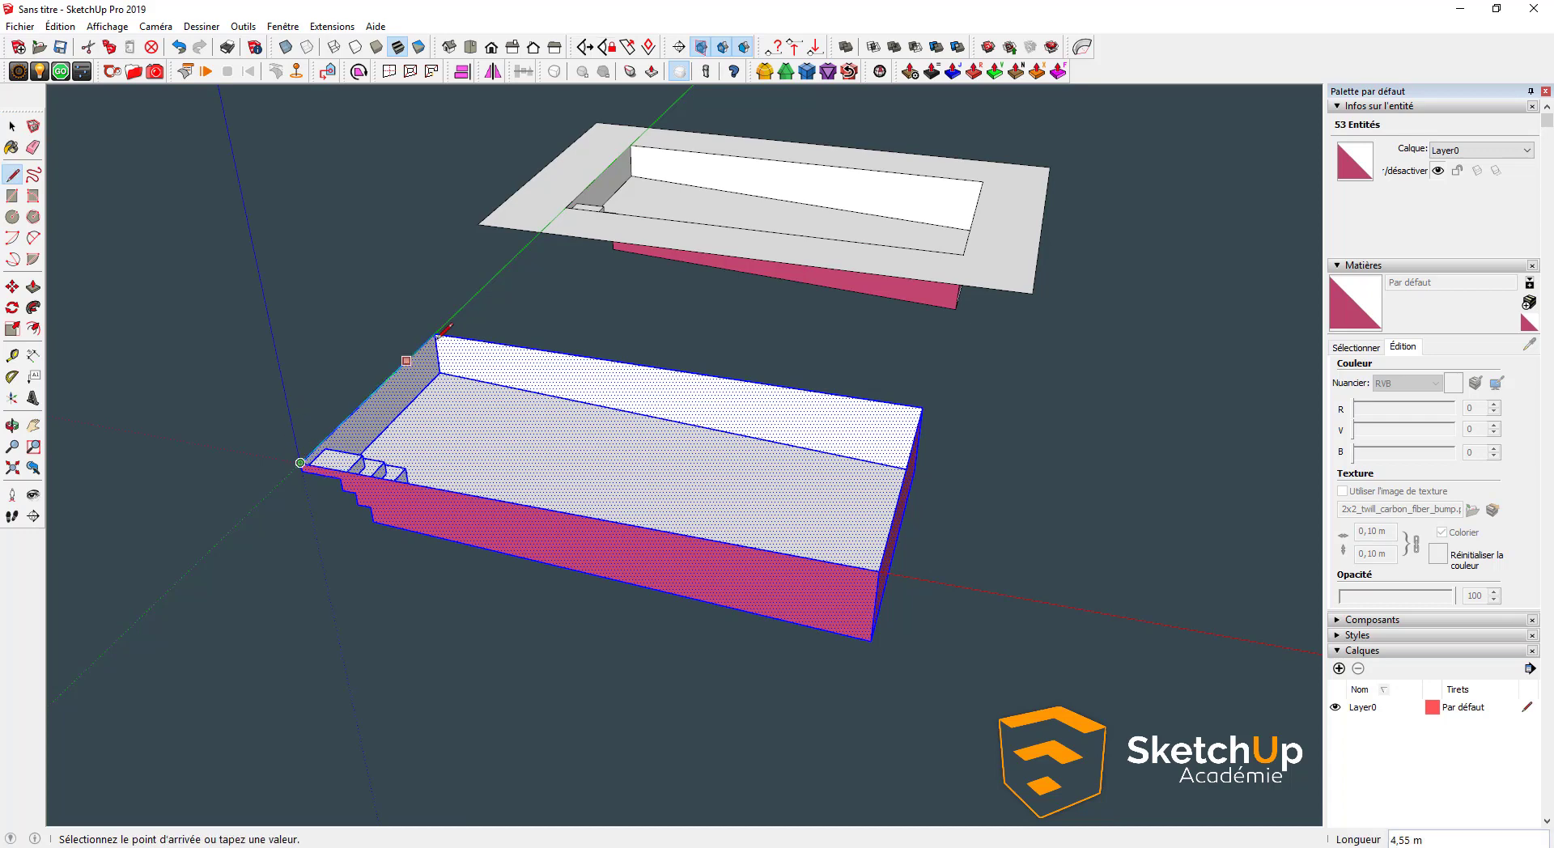
{"action": "left_click", "coordinate": [438, 334]}
{"action": "key", "text": "space"}
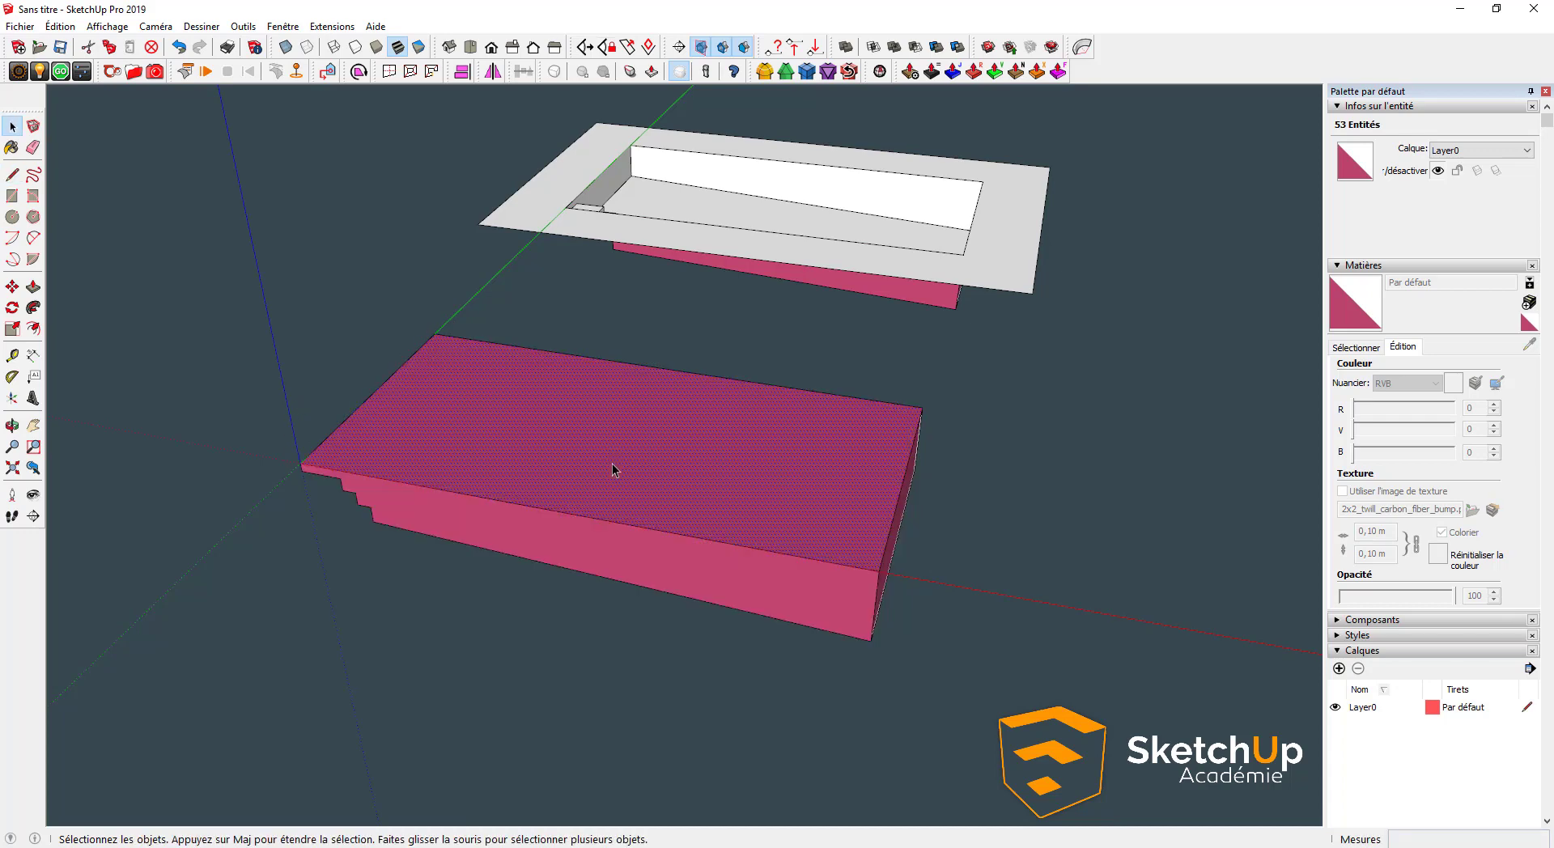
{"action": "right_click", "coordinate": [615, 471]}
{"action": "left_click", "coordinate": [701, 623]}
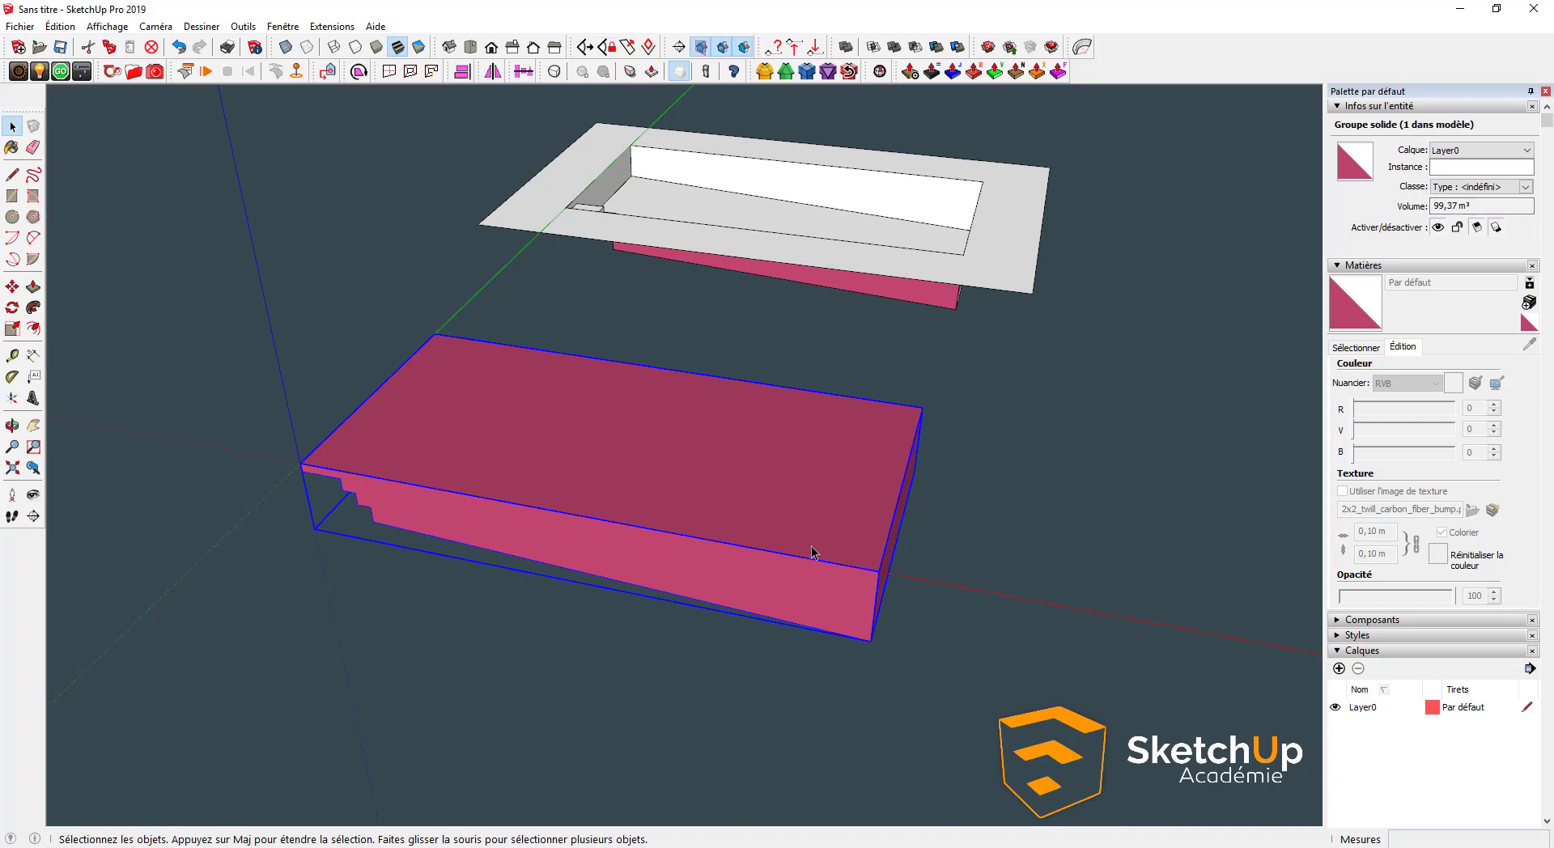
Inside the basin group, draw a small circle on the long side wall and extrude it outward about 0,09 m
{"action": "scroll", "coordinate": [812, 544], "scroll_direction": "up", "scroll_amount": 4}
{"action": "scroll", "coordinate": [882, 579], "scroll_direction": "up", "scroll_amount": 2}
{"action": "key", "text": "c"}
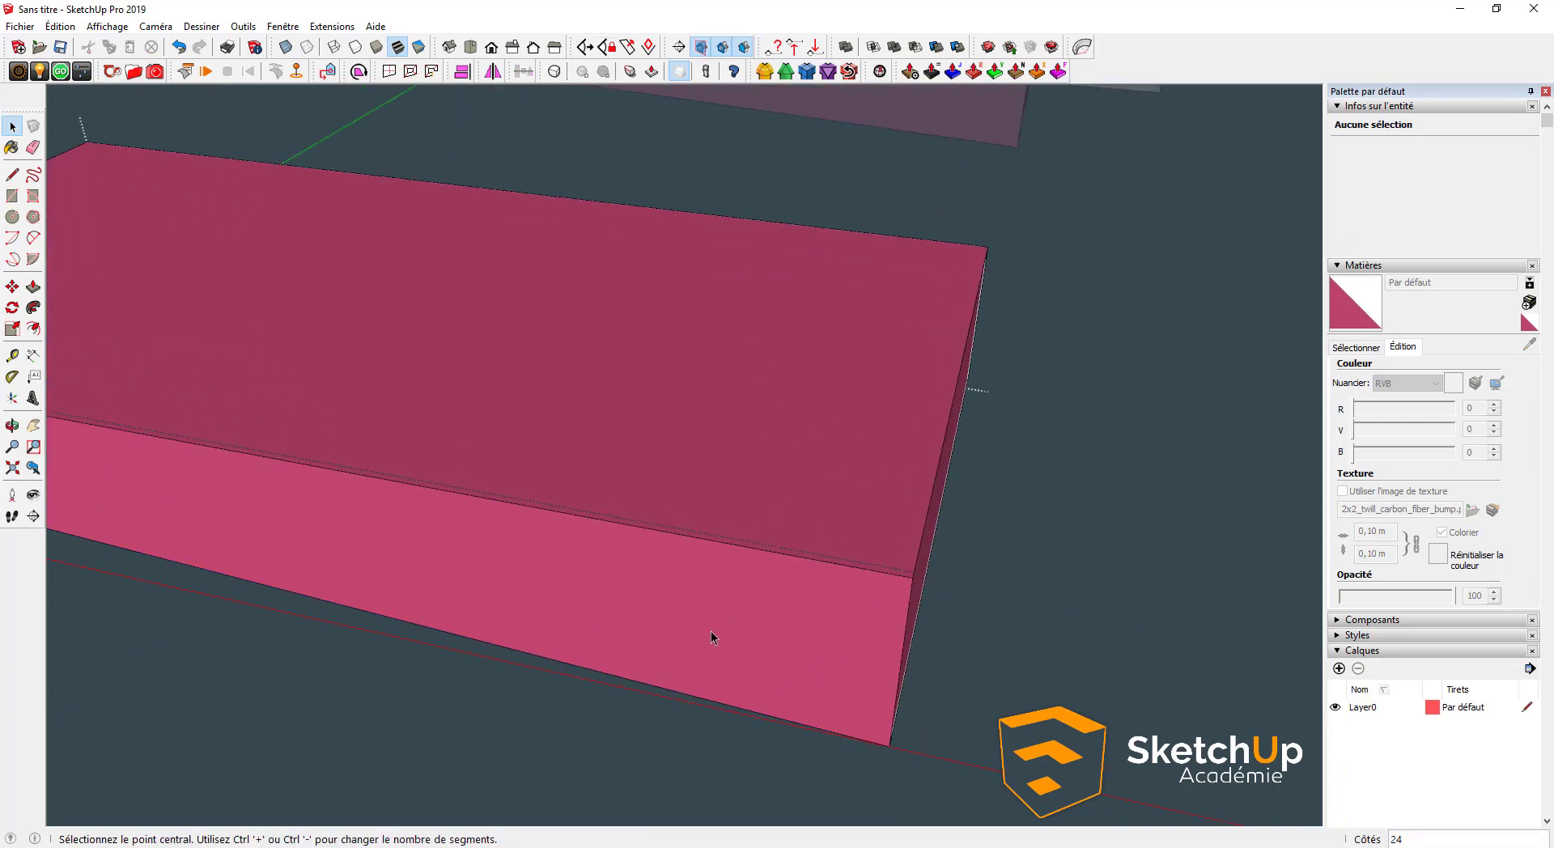
{"action": "left_click", "coordinate": [701, 616]}
{"action": "scroll", "coordinate": [698, 617], "scroll_direction": "up", "scroll_amount": 1}
{"action": "key", "text": "space"}
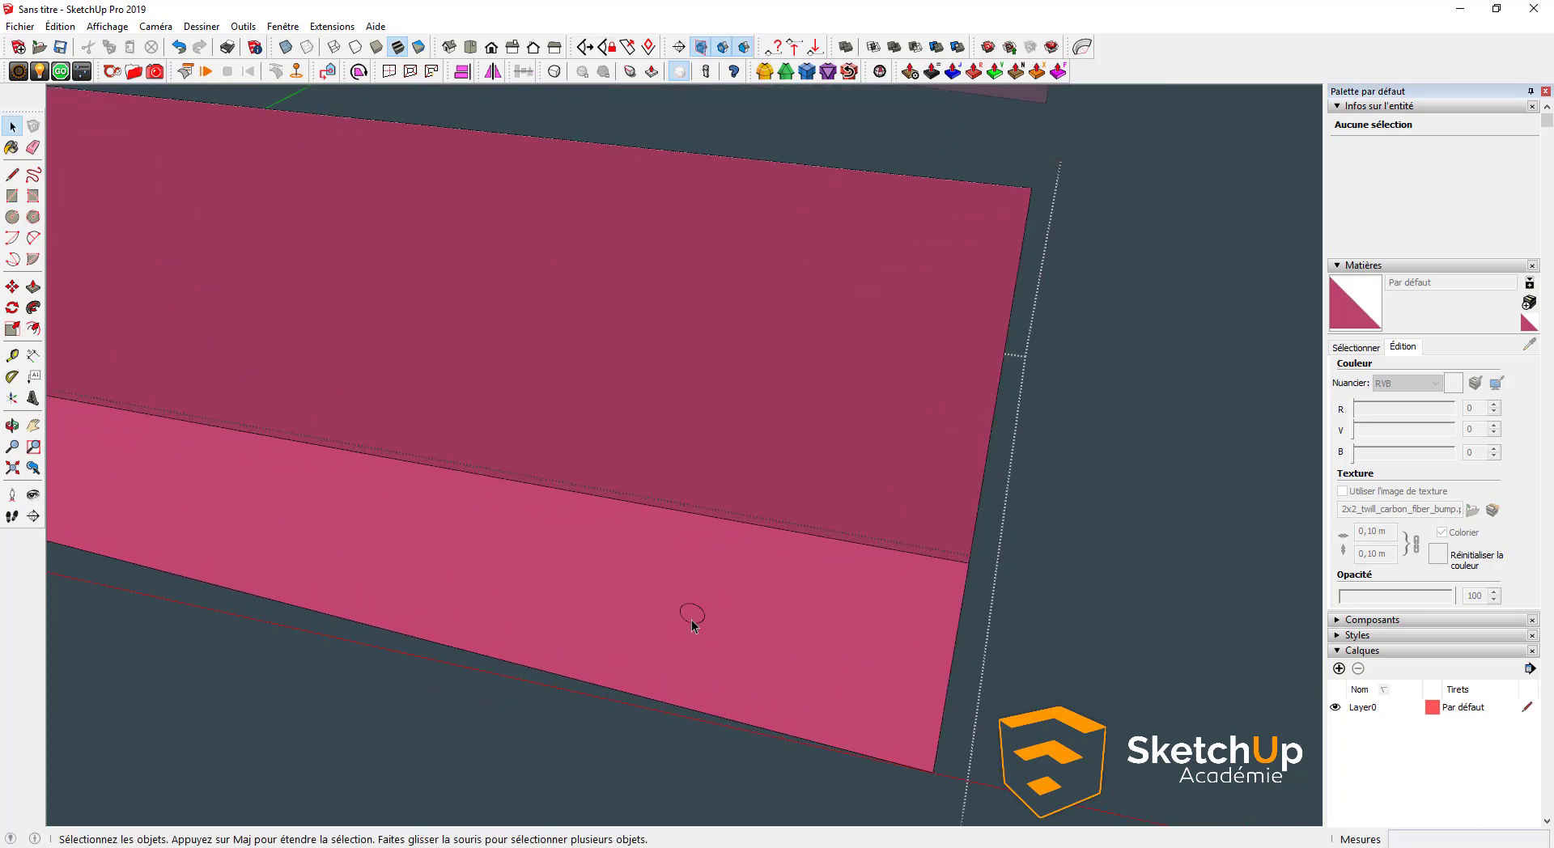
{"action": "left_click", "coordinate": [692, 617]}
{"action": "scroll", "coordinate": [693, 618], "scroll_direction": "up", "scroll_amount": 1}
{"action": "key", "text": "p"}
{"action": "left_click", "coordinate": [692, 619]}
{"action": "left_click", "coordinate": [688, 634]}
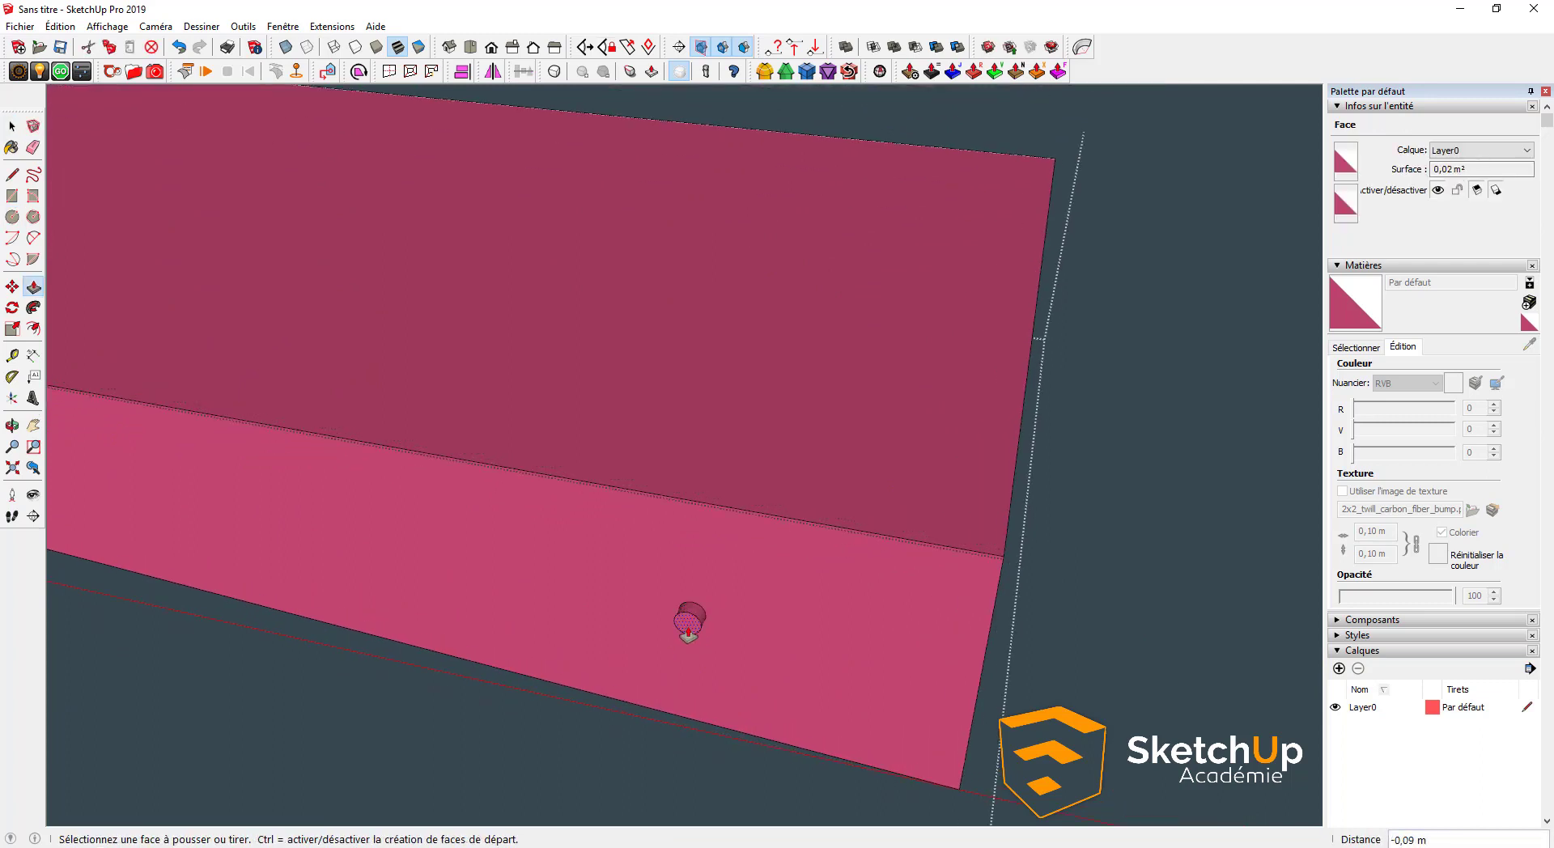
Draw a short stray line from the rim onto the end face of the small cylinder on the side wall
{"action": "key", "text": "space"}
{"action": "scroll", "coordinate": [691, 627], "scroll_direction": "up", "scroll_amount": 5}
{"action": "scroll", "coordinate": [698, 616], "scroll_direction": "up", "scroll_amount": 3}
{"action": "key", "text": "l"}
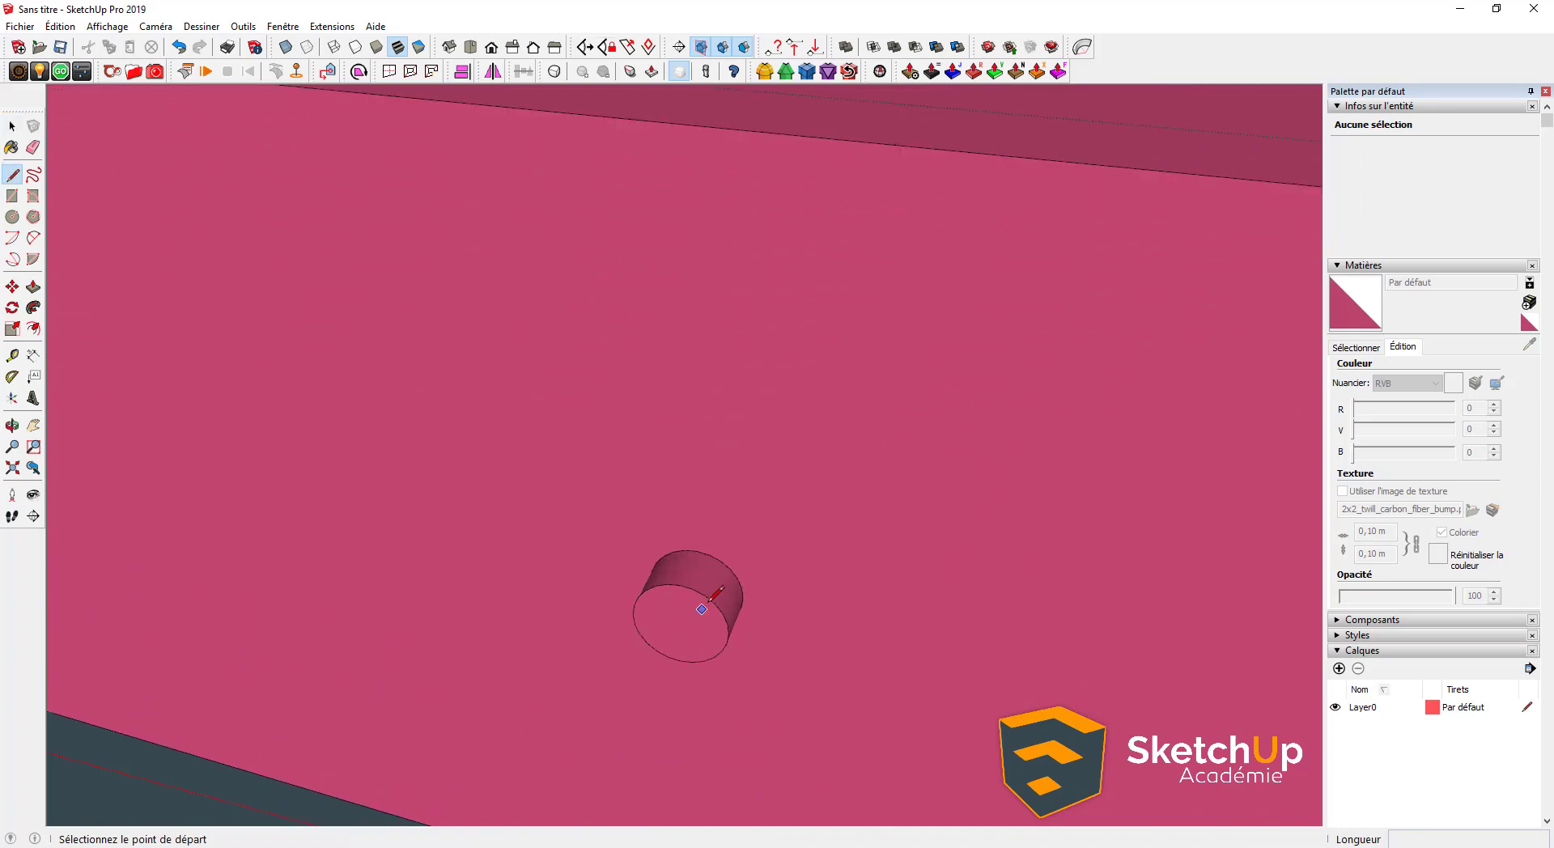
{"action": "left_click", "coordinate": [714, 604]}
{"action": "left_click", "coordinate": [695, 599]}
{"action": "key", "text": "space"}
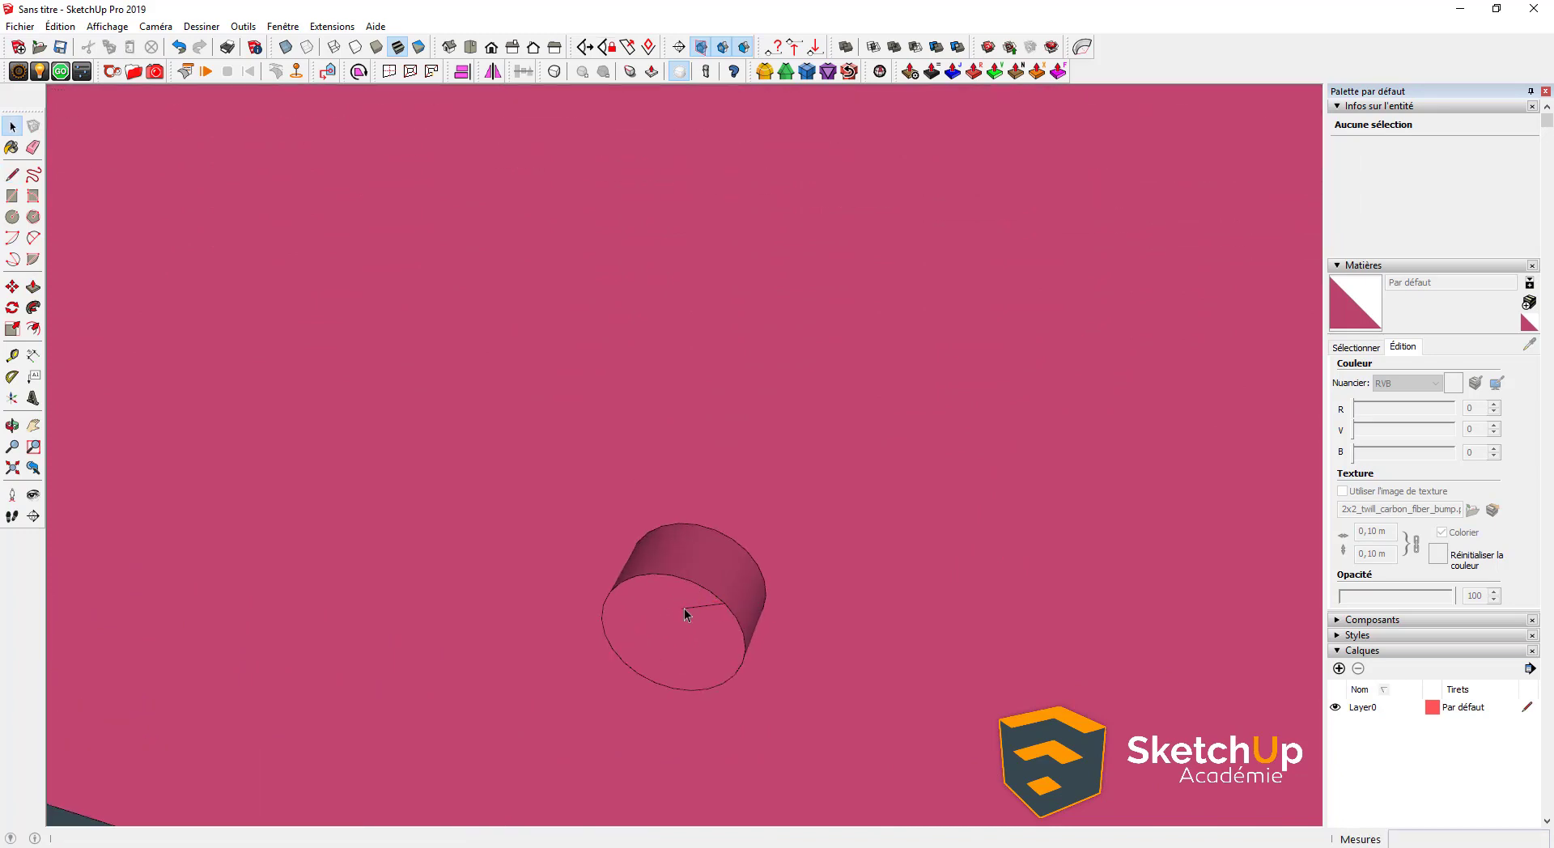
Leave the basin group and select it as a whole to check whether it still reports a volume
{"action": "scroll", "coordinate": [684, 610], "scroll_direction": "down", "scroll_amount": 2}
{"action": "left_click", "coordinate": [589, 467]}
{"action": "triple_click", "coordinate": [588, 468]}
{"action": "key", "text": "ctrl+t"}
{"action": "scroll", "coordinate": [590, 471], "scroll_direction": "down", "scroll_amount": 2}
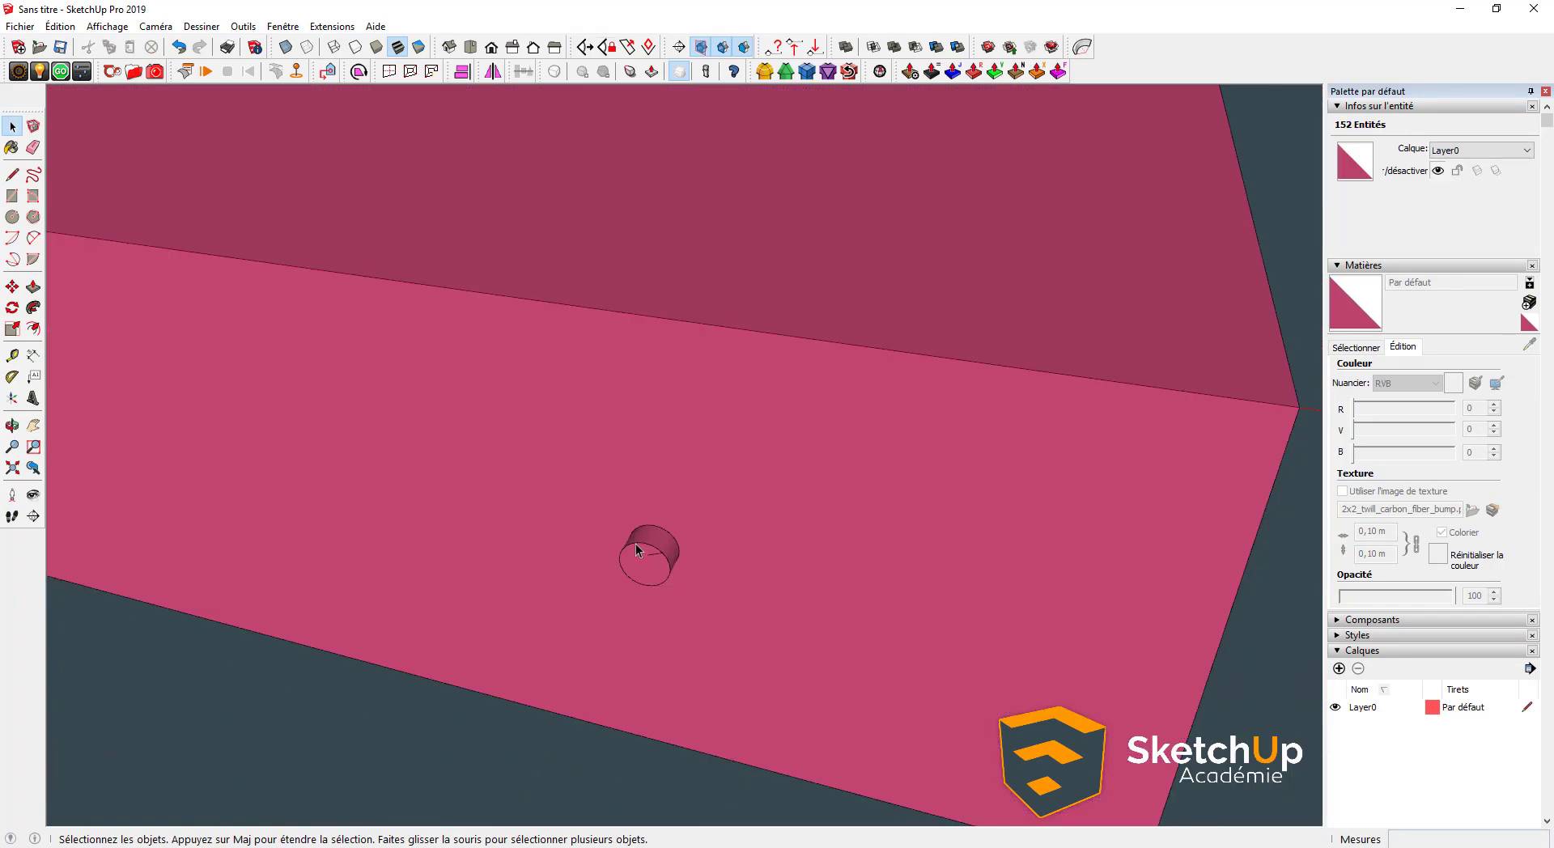
{"action": "scroll", "coordinate": [643, 546], "scroll_direction": "down", "scroll_amount": 5}
{"action": "left_click", "coordinate": [791, 488]}
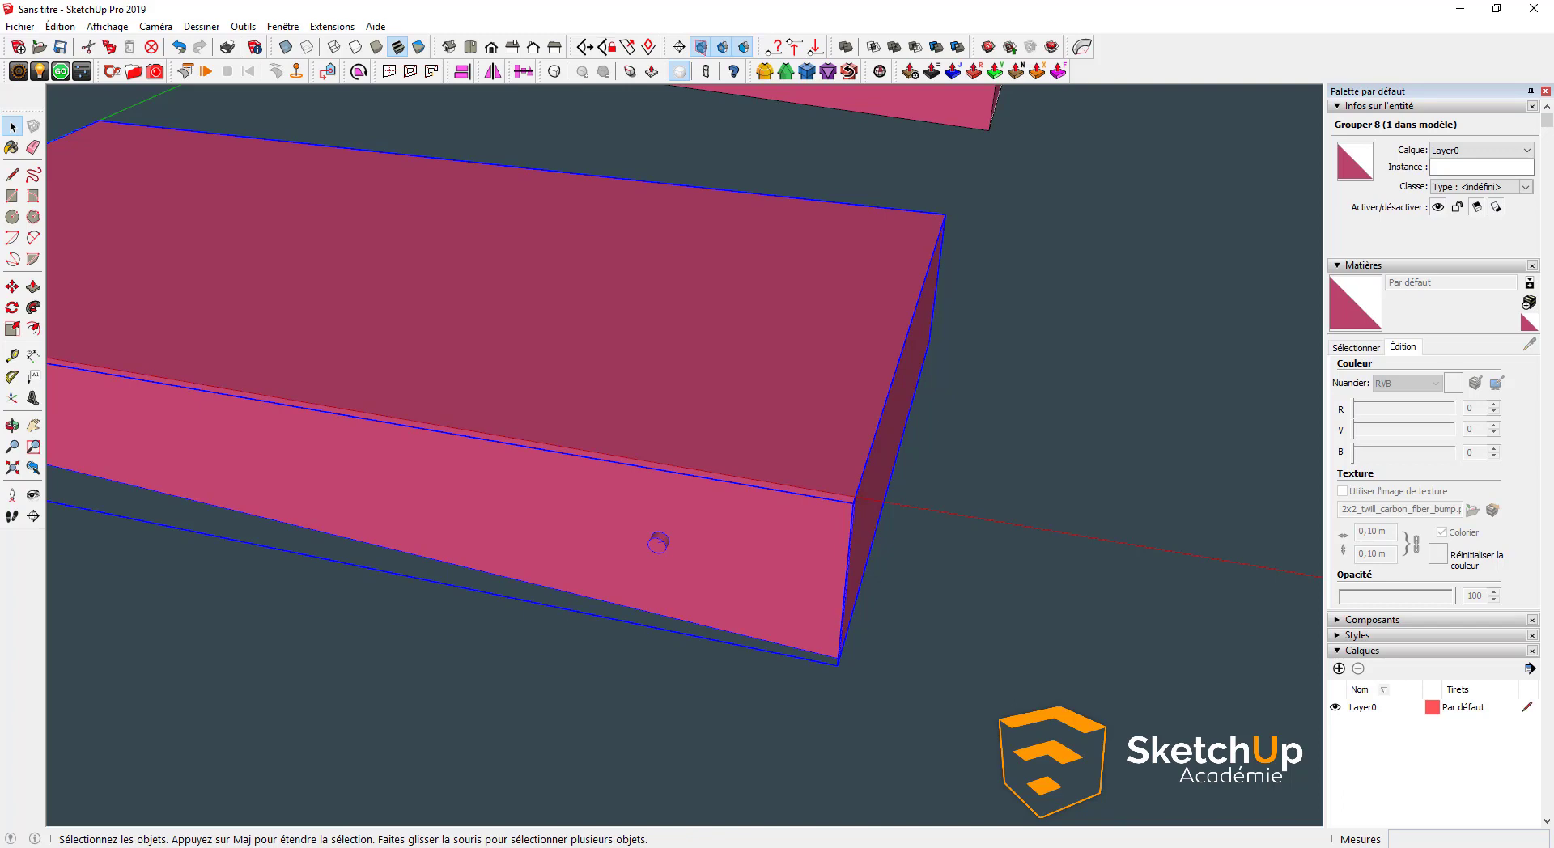
Undo the stray line, the cylinder, the grouping and the top face to return to the open basin
{"action": "key", "text": "ctrl+z"}
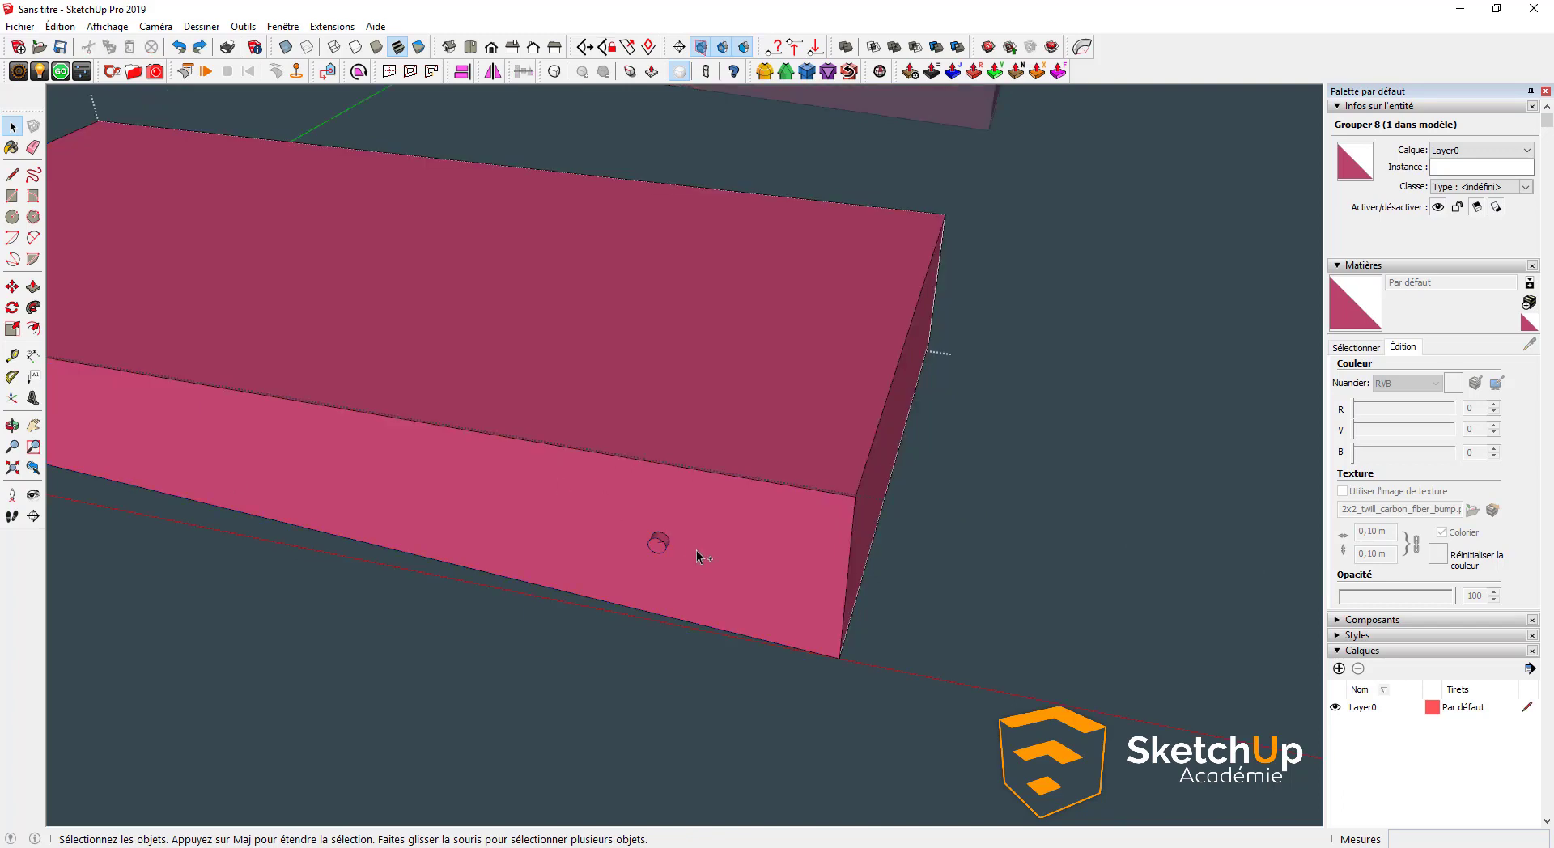
{"action": "key", "text": "ctrl+z"}
{"action": "scroll", "coordinate": [706, 503], "scroll_direction": "down", "scroll_amount": 2}
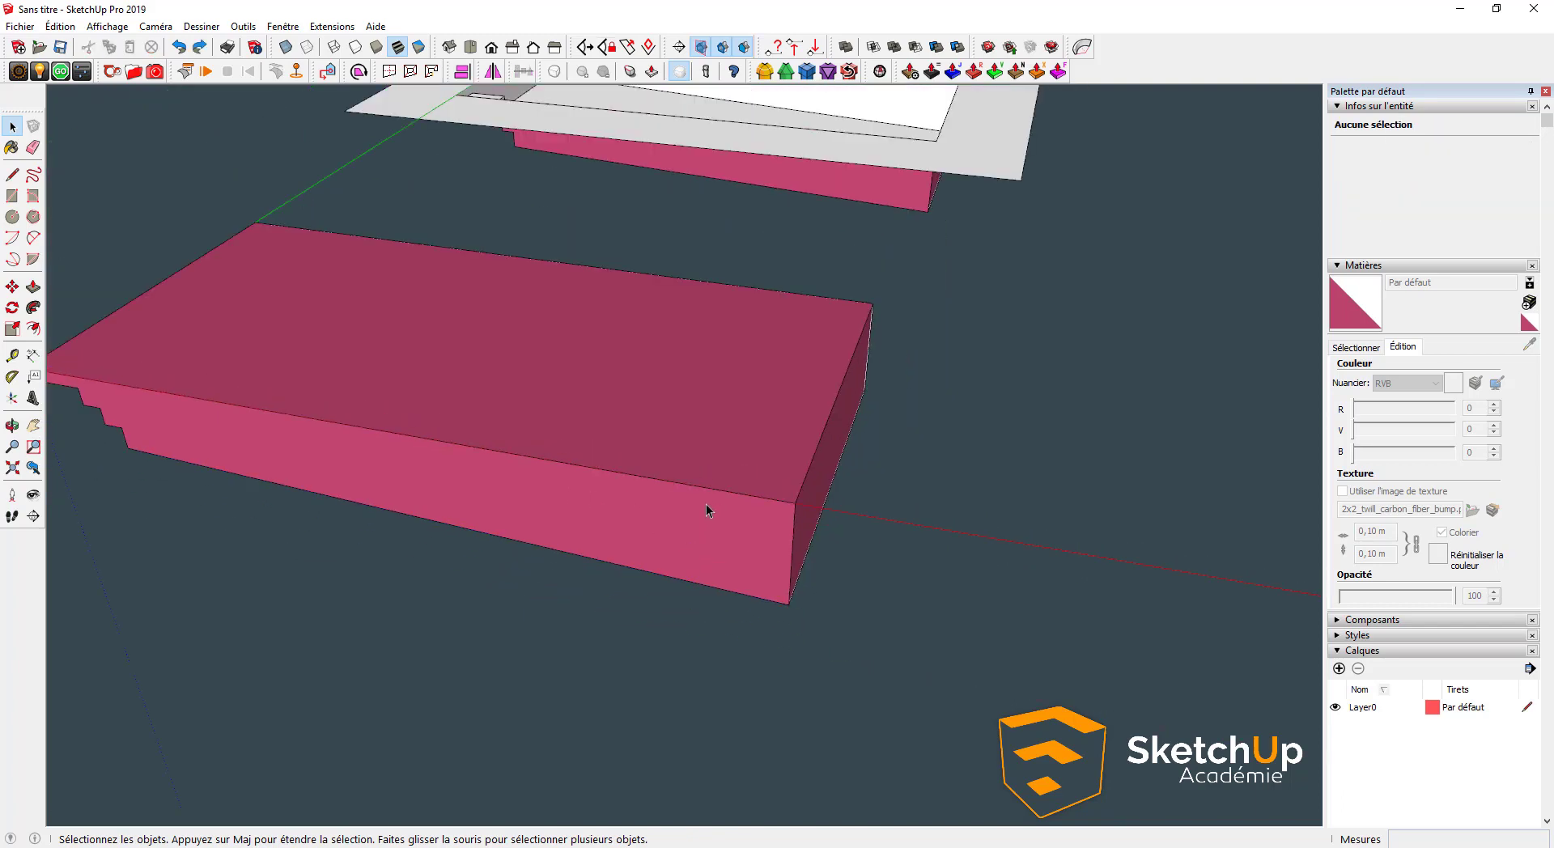
{"action": "key", "text": "ctrl+z"}
{"action": "scroll", "coordinate": [711, 440], "scroll_direction": "down", "scroll_amount": 3}
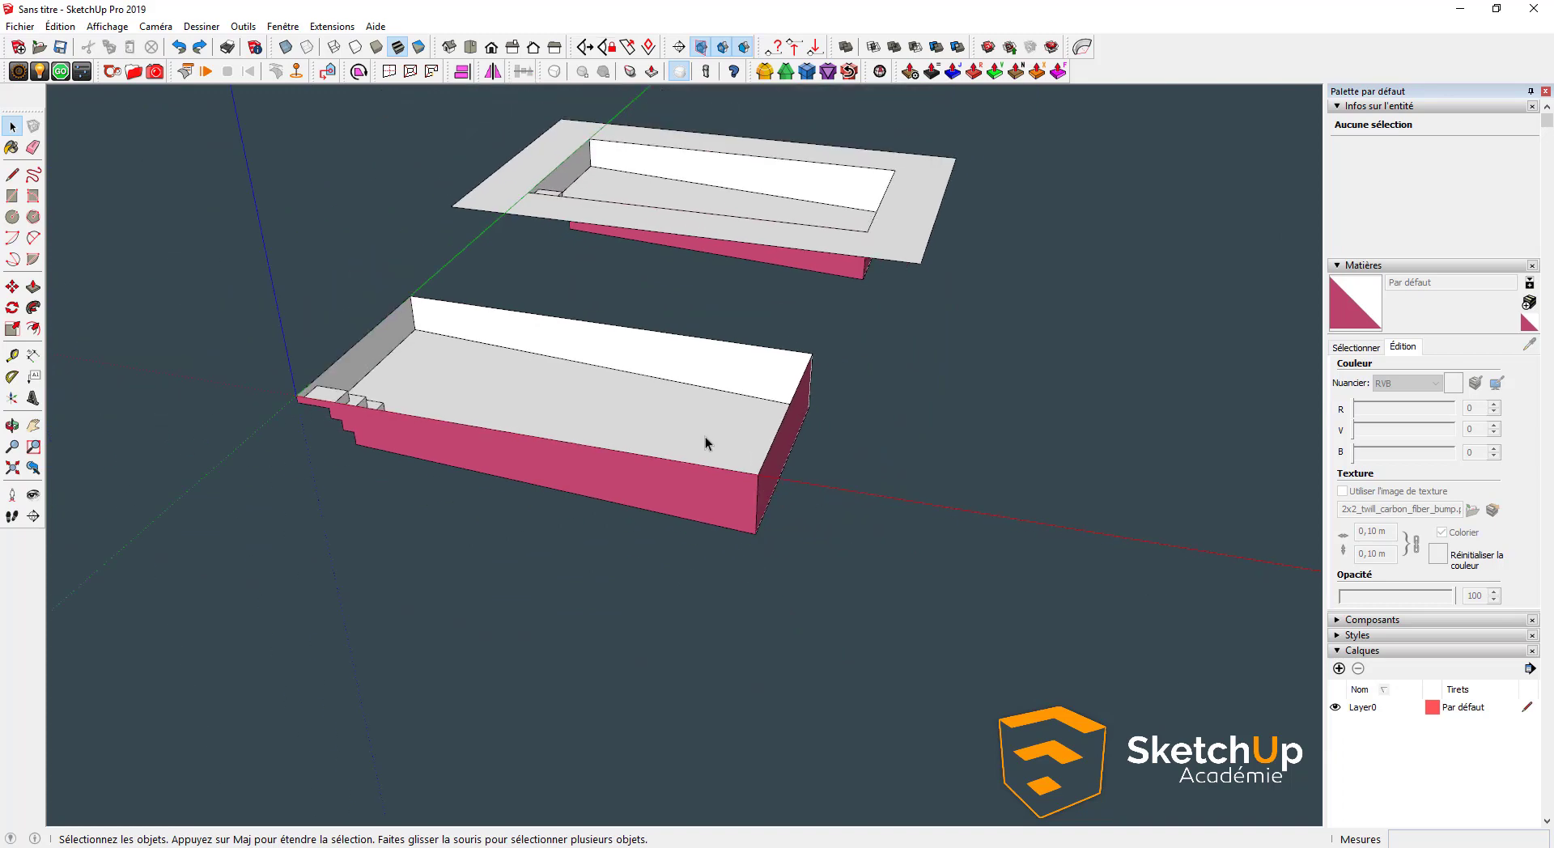
Select all connected geometry of the open front basin and make it a group
{"action": "triple_click", "coordinate": [730, 470]}
{"action": "right_click", "coordinate": [730, 469]}
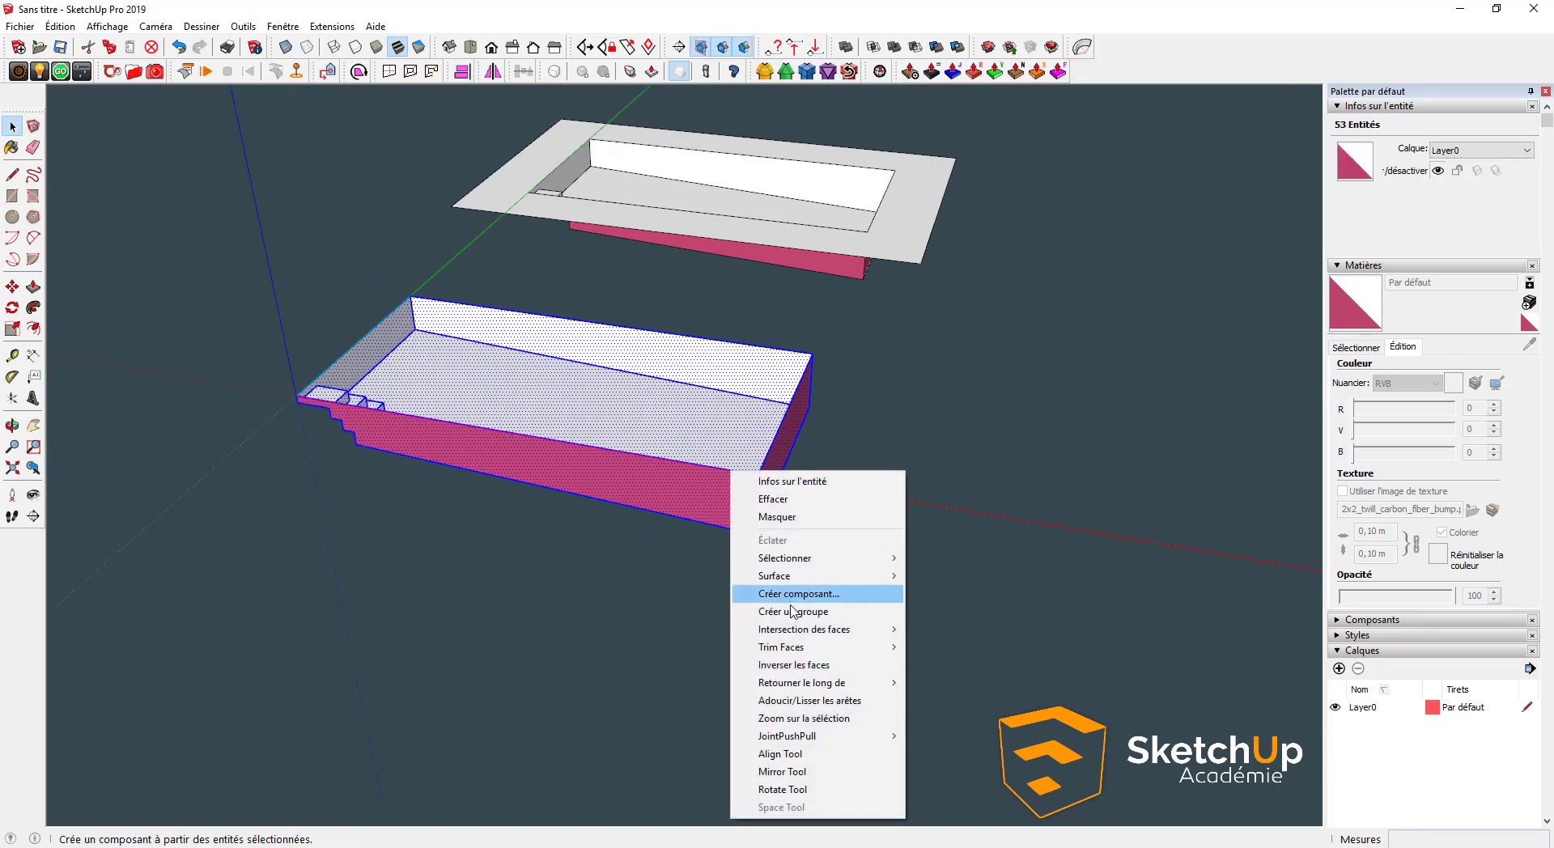
{"action": "left_click", "coordinate": [797, 612]}
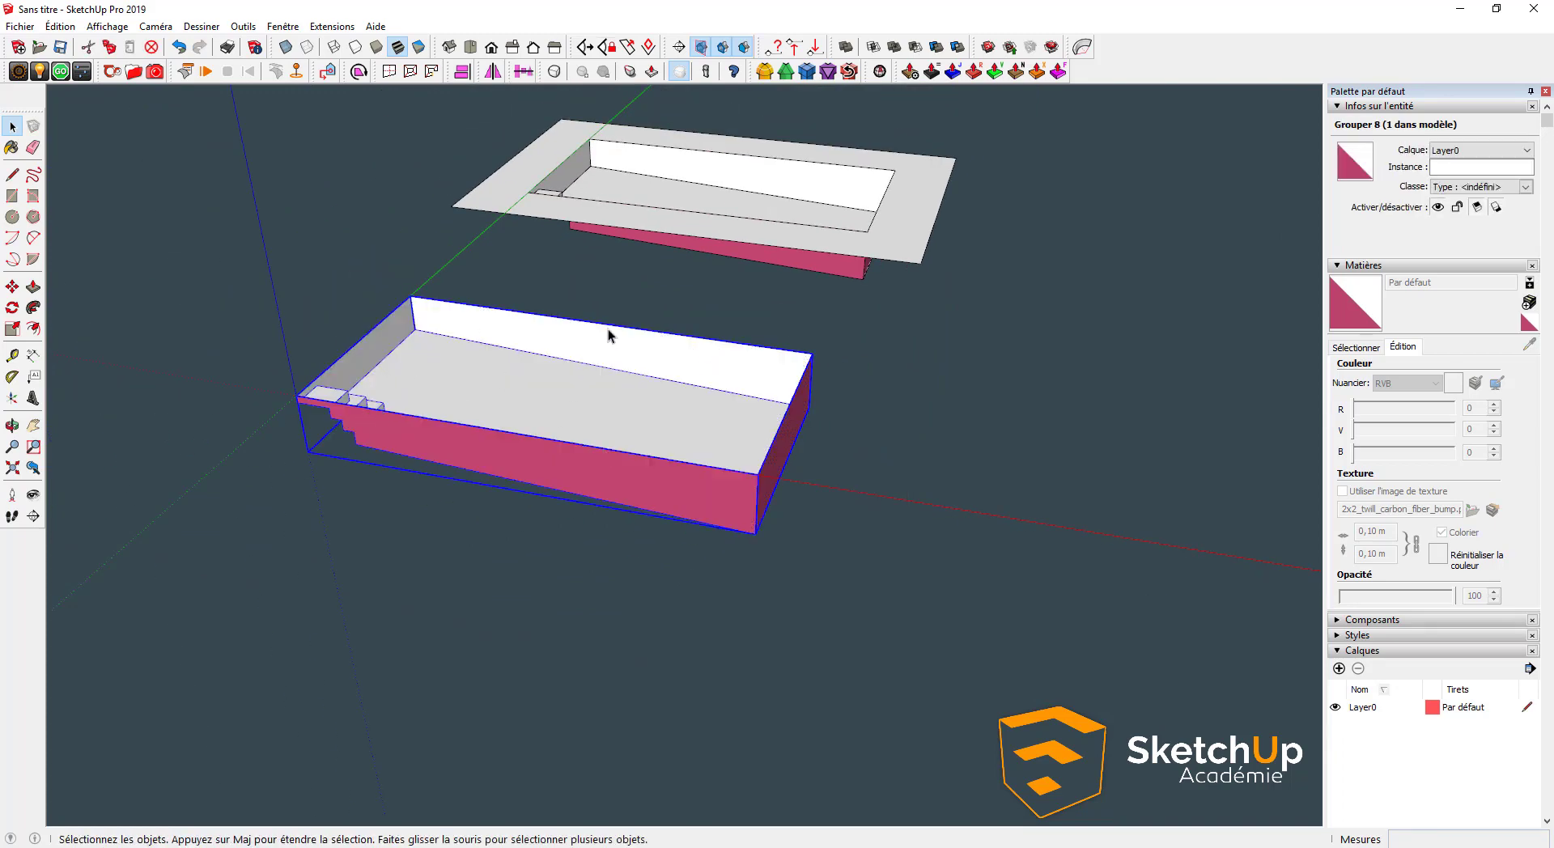
Group the border face of the rear pool together with its edges
{"action": "left_click", "coordinate": [742, 235]}
{"action": "double_click", "coordinate": [908, 229]}
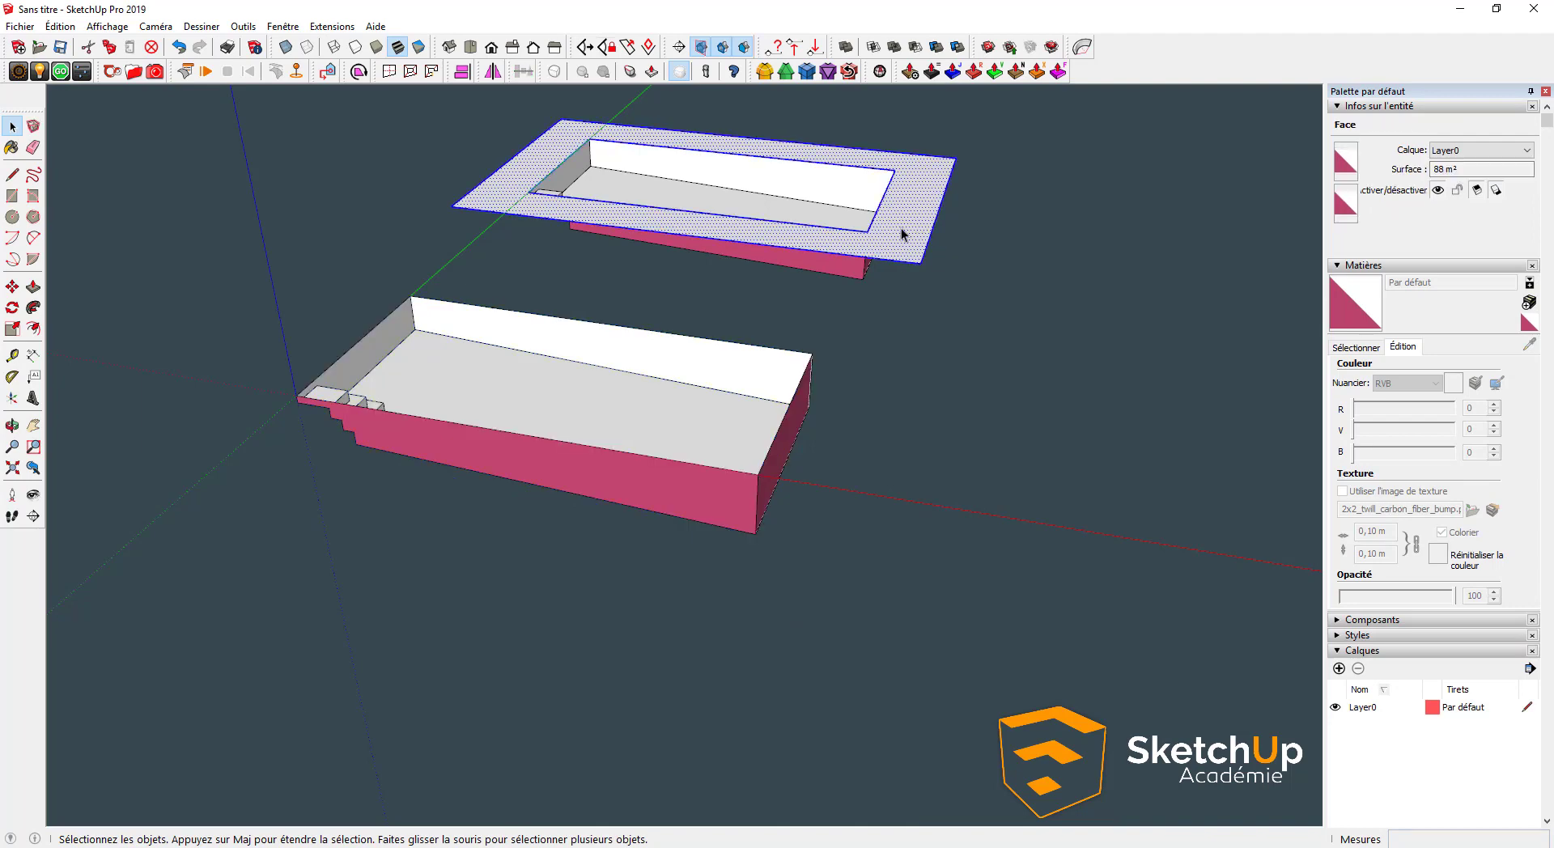
{"action": "right_click", "coordinate": [901, 227]}
{"action": "left_click", "coordinate": [994, 368]}
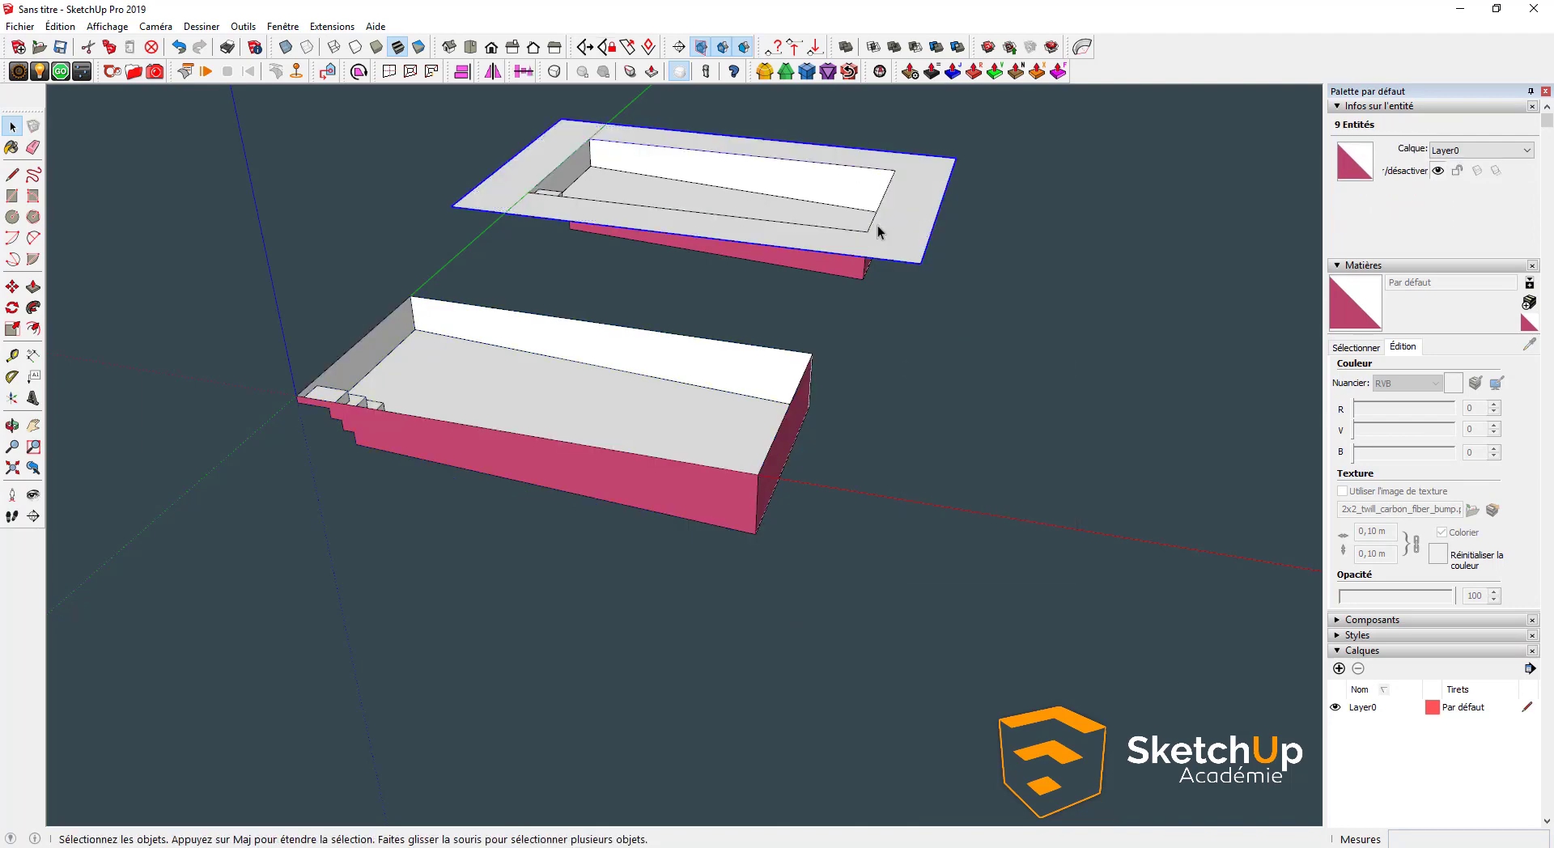
Move the border group from its inner corner onto the matching top corner of the front basin
{"action": "key", "text": "m"}
{"action": "left_click", "coordinate": [892, 168]}
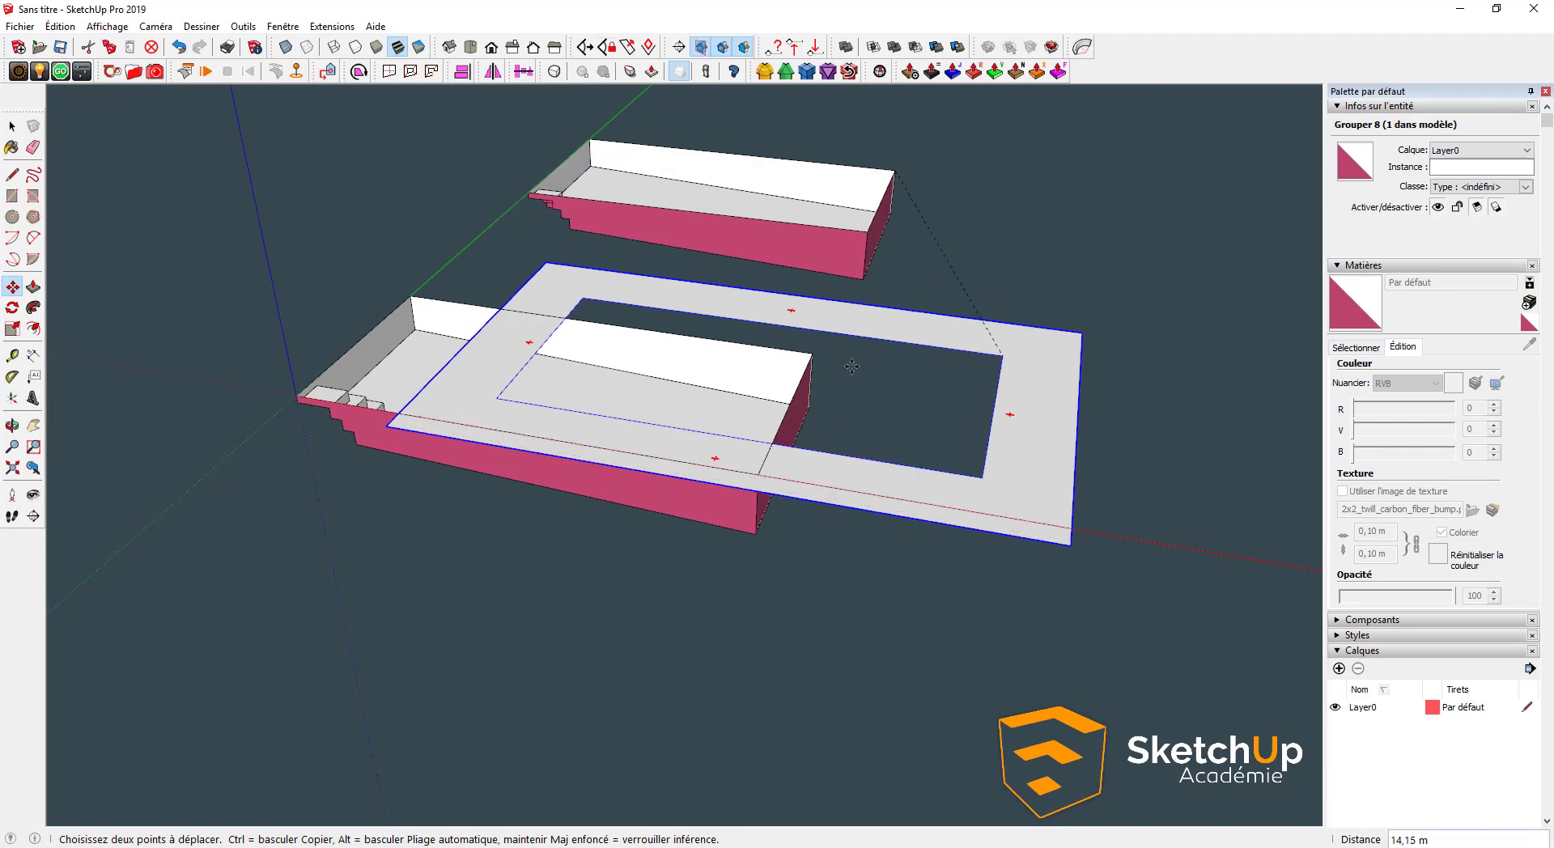
{"action": "left_click", "coordinate": [817, 354]}
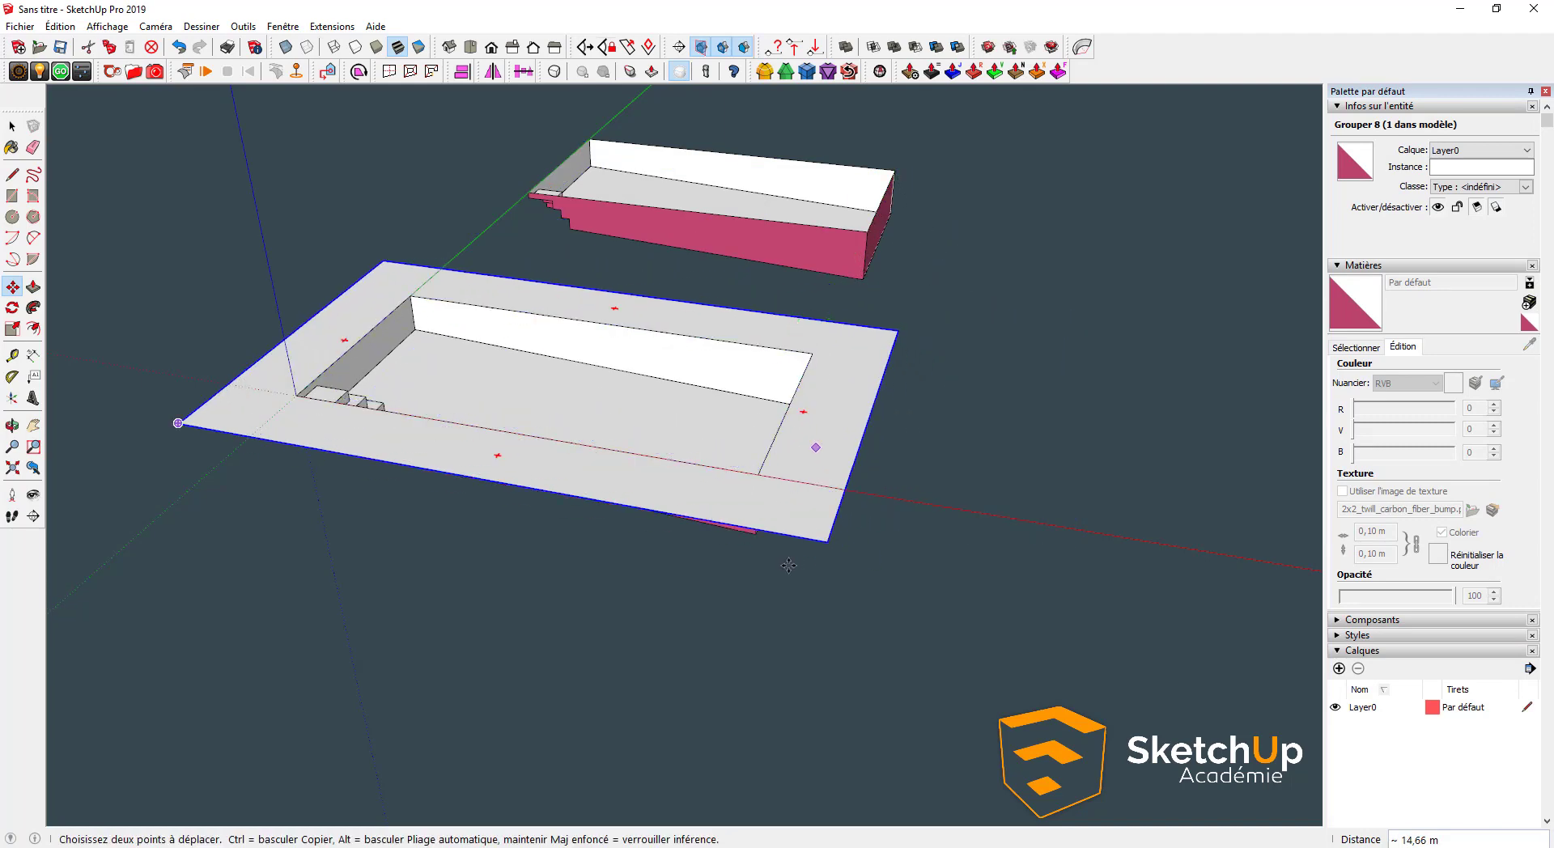
{"action": "key", "text": "space"}
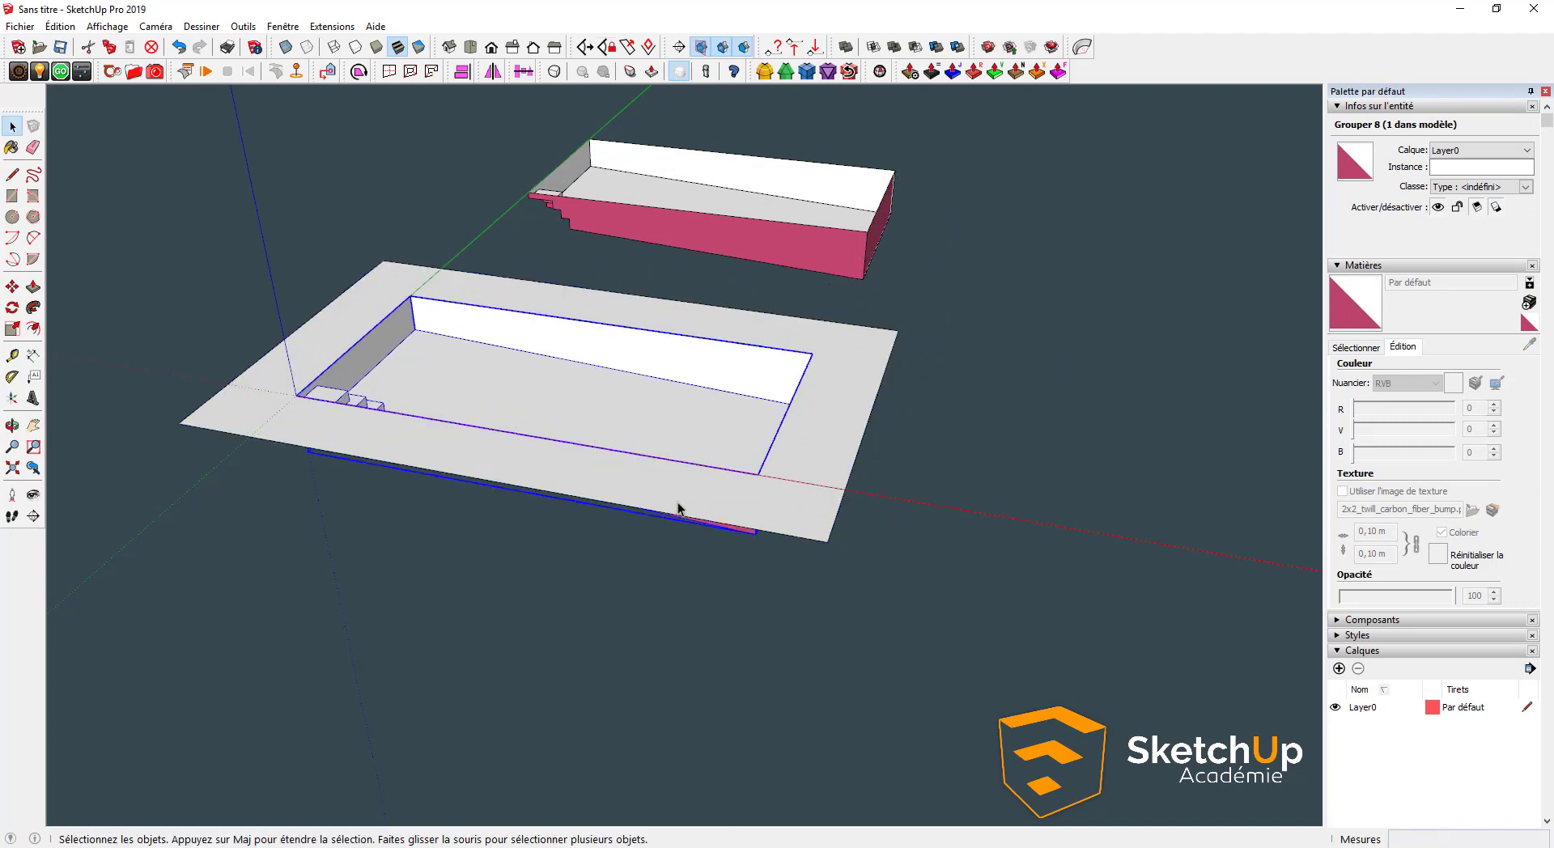
{"action": "scroll", "coordinate": [619, 379], "scroll_direction": "up", "scroll_amount": 5}
{"action": "key", "text": "c"}
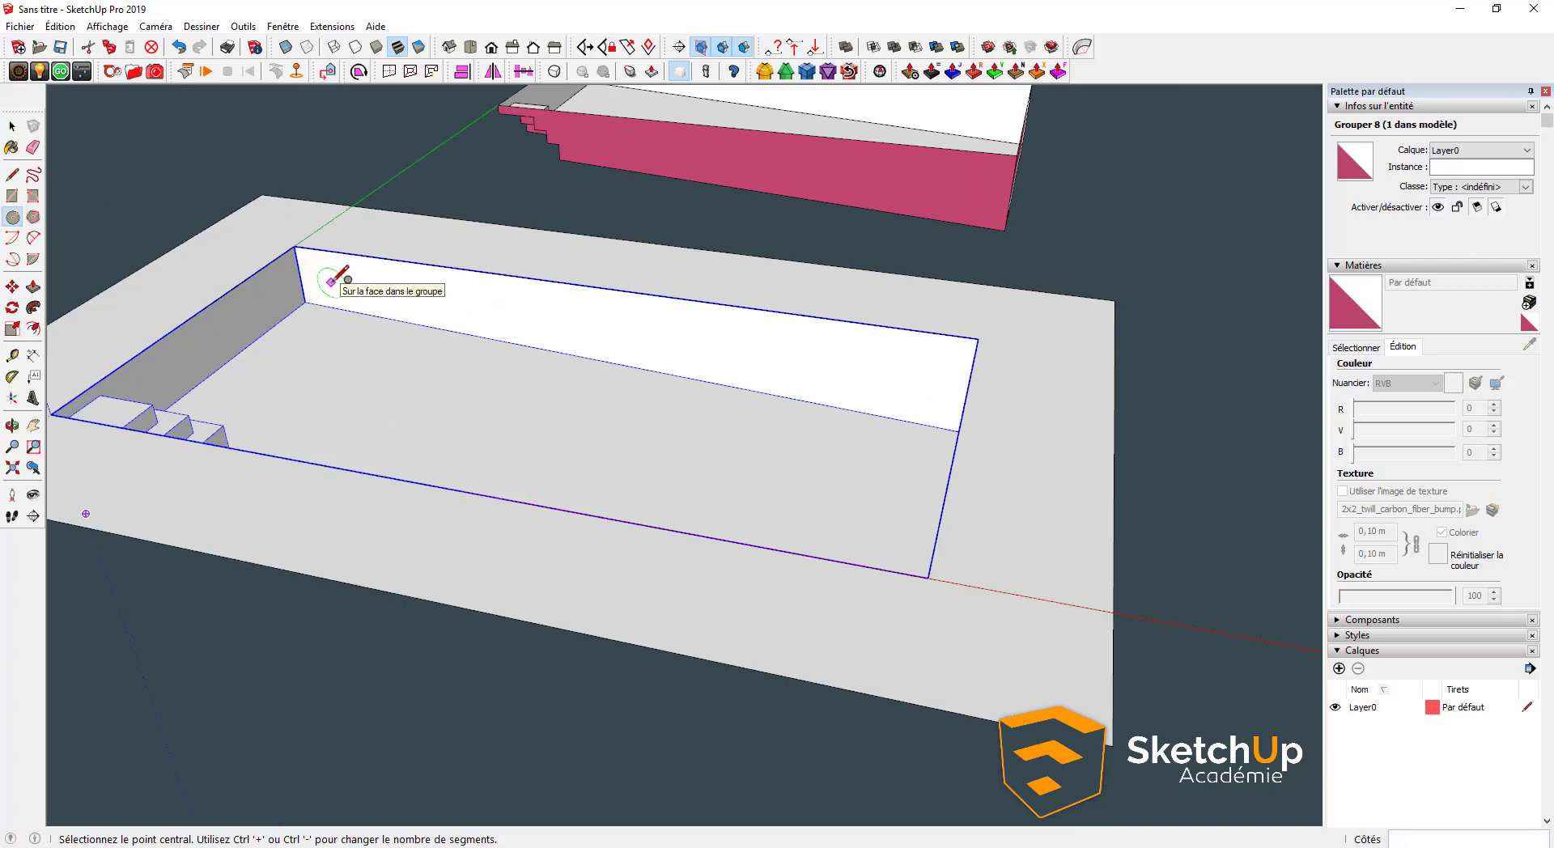
{"action": "left_click", "coordinate": [330, 283]}
{"action": "key", "text": "space"}
{"action": "scroll", "coordinate": [690, 348], "scroll_direction": "down", "scroll_amount": 6}
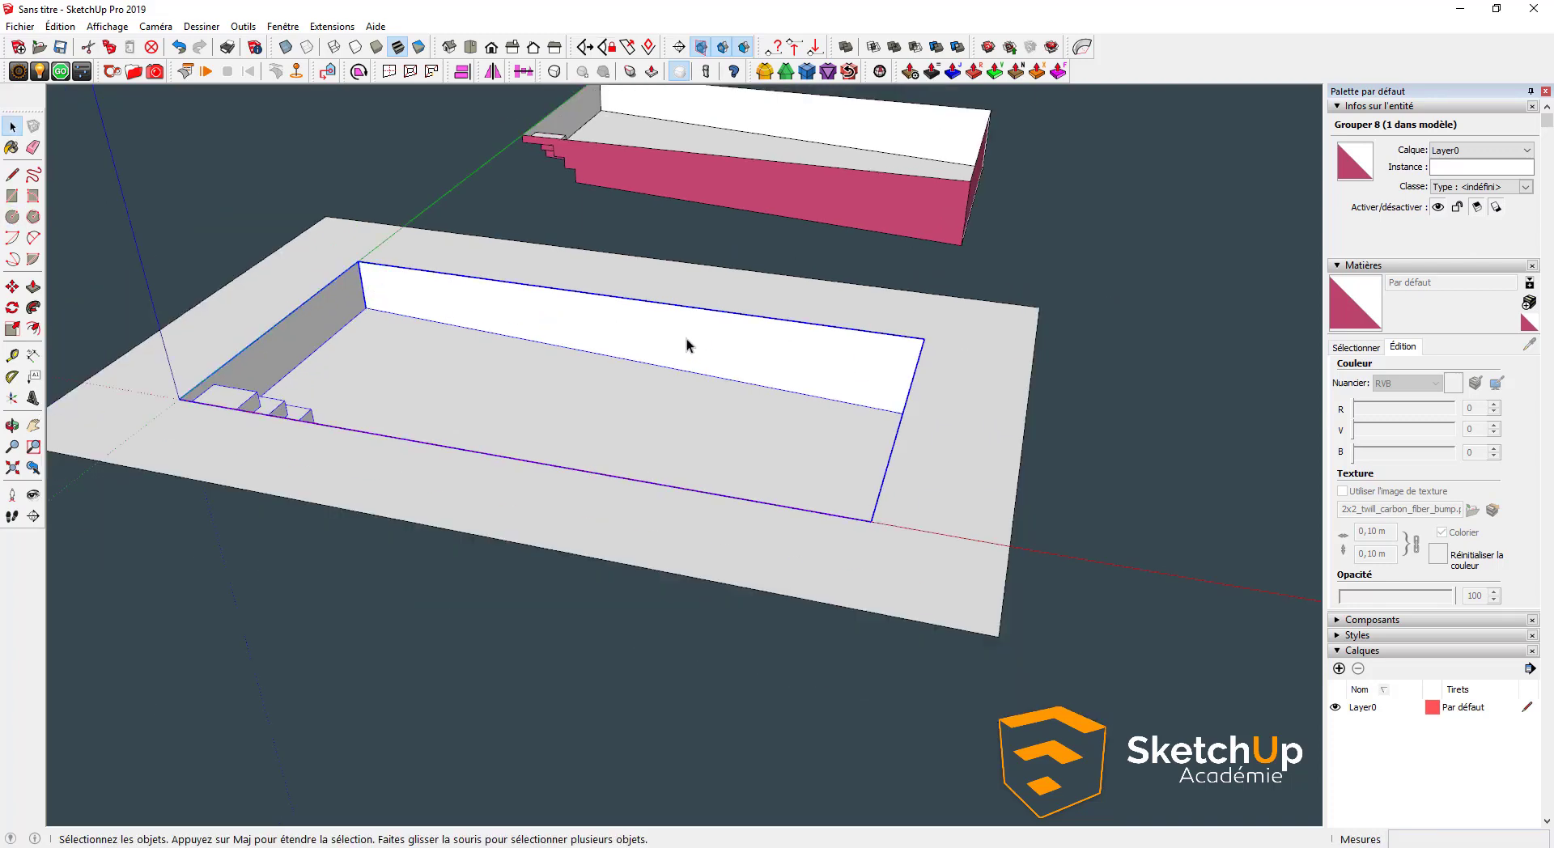
Examine the front pool with its fitted border from several sides and clear the selection
{"action": "middle_click_drag", "start_coordinate": [805, 440], "coordinate": [634, 458]}
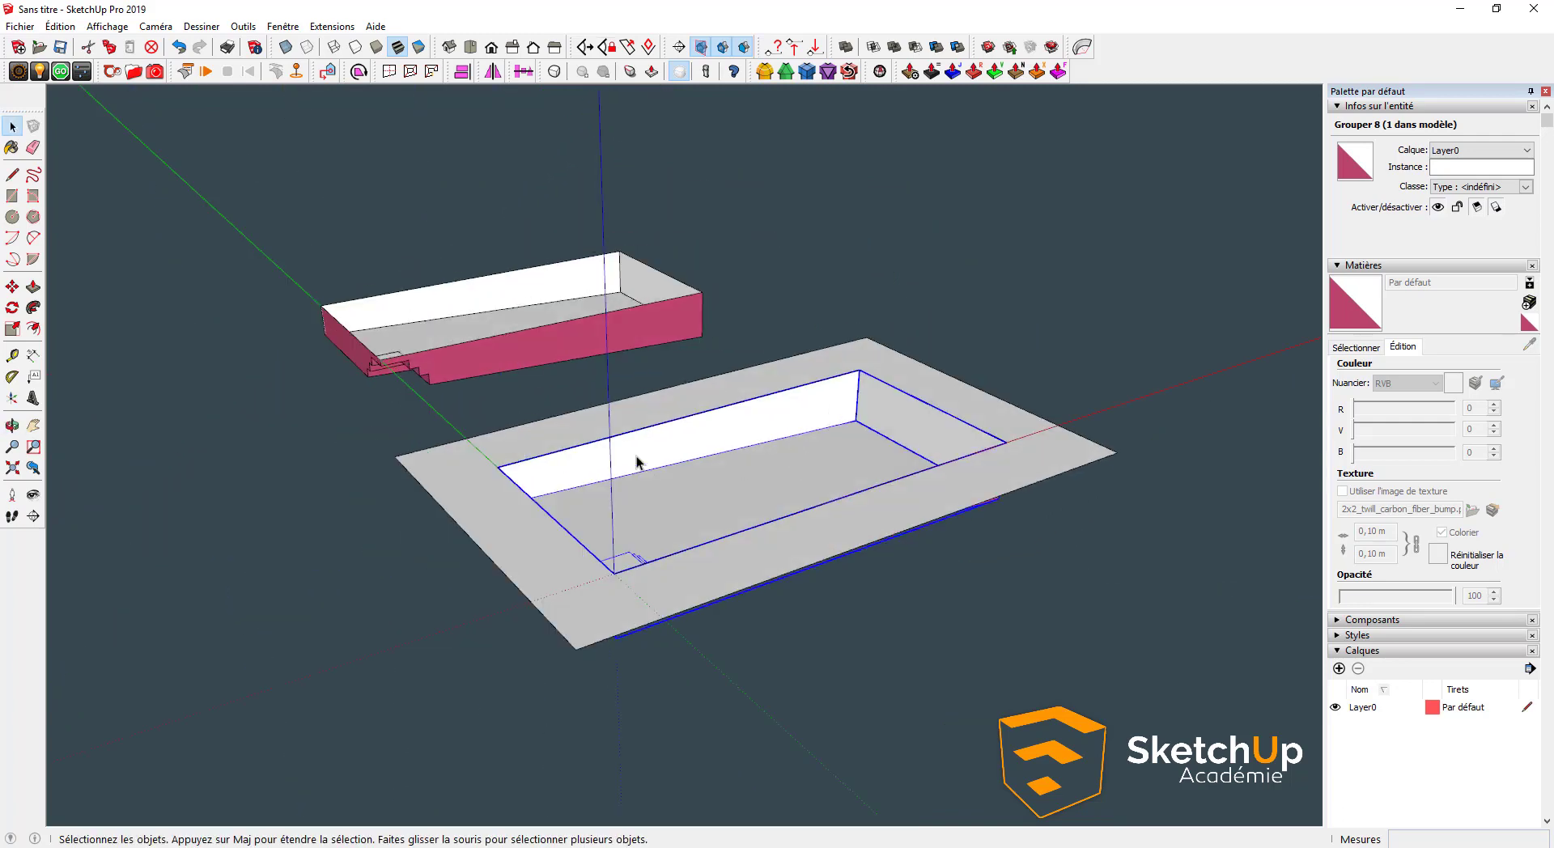
{"action": "scroll", "coordinate": [542, 489], "scroll_direction": "up", "scroll_amount": 4}
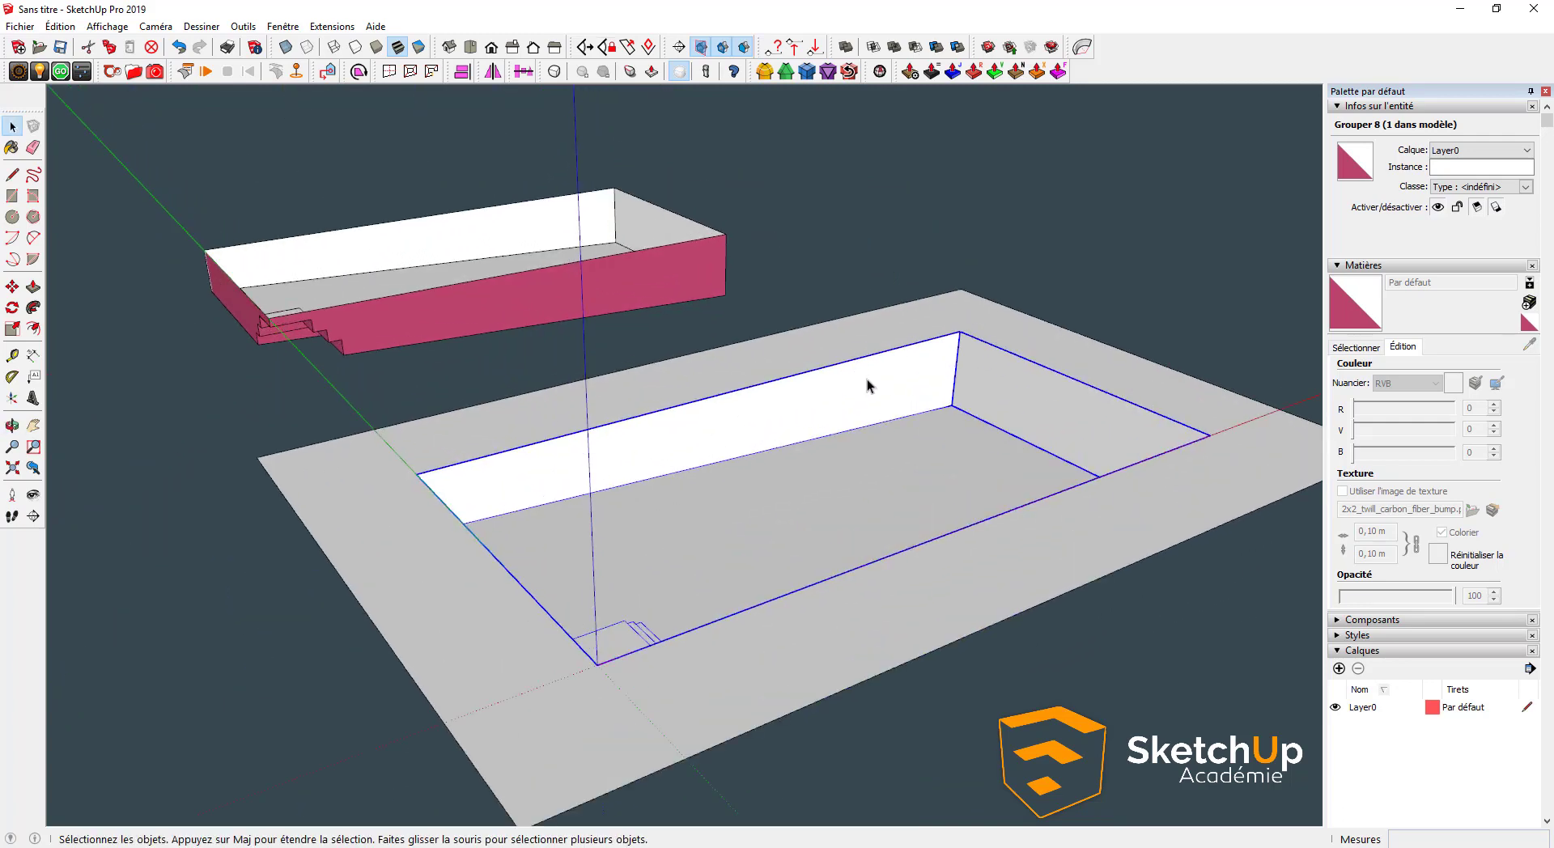
{"action": "scroll", "coordinate": [867, 373], "scroll_direction": "down", "scroll_amount": 3}
{"action": "middle_click_drag", "start_coordinate": [868, 364], "coordinate": [631, 481]}
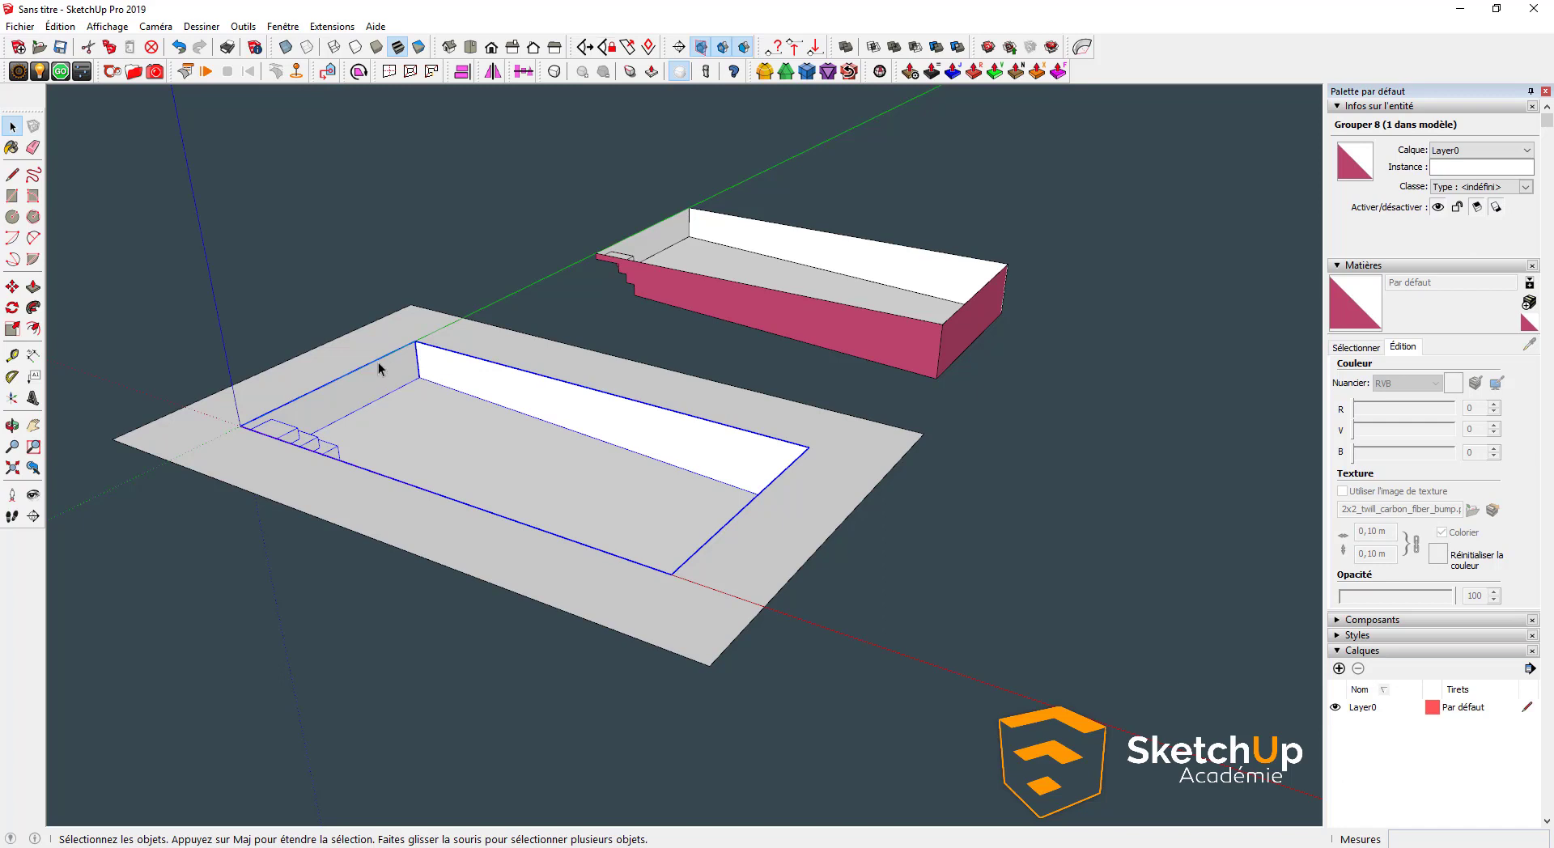
{"action": "left_click", "coordinate": [389, 278]}
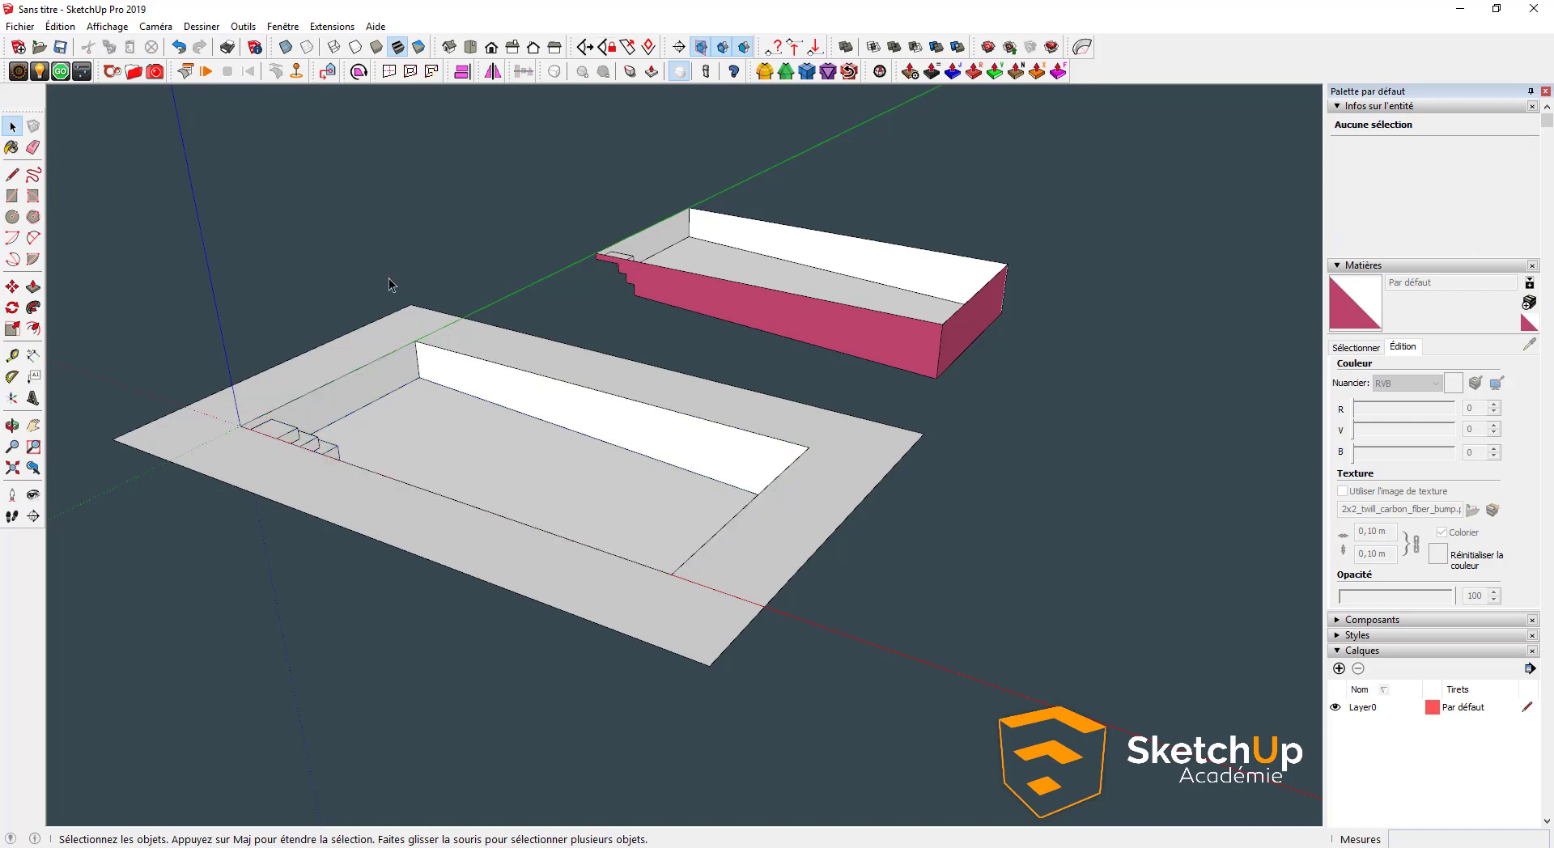